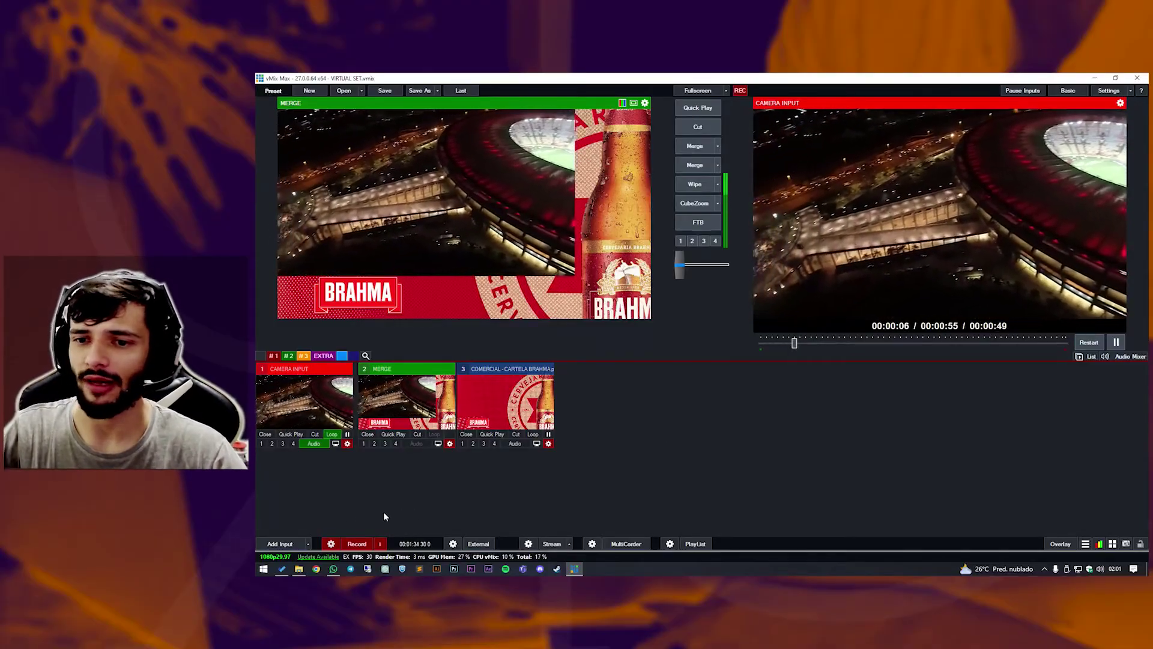
click(285, 544)
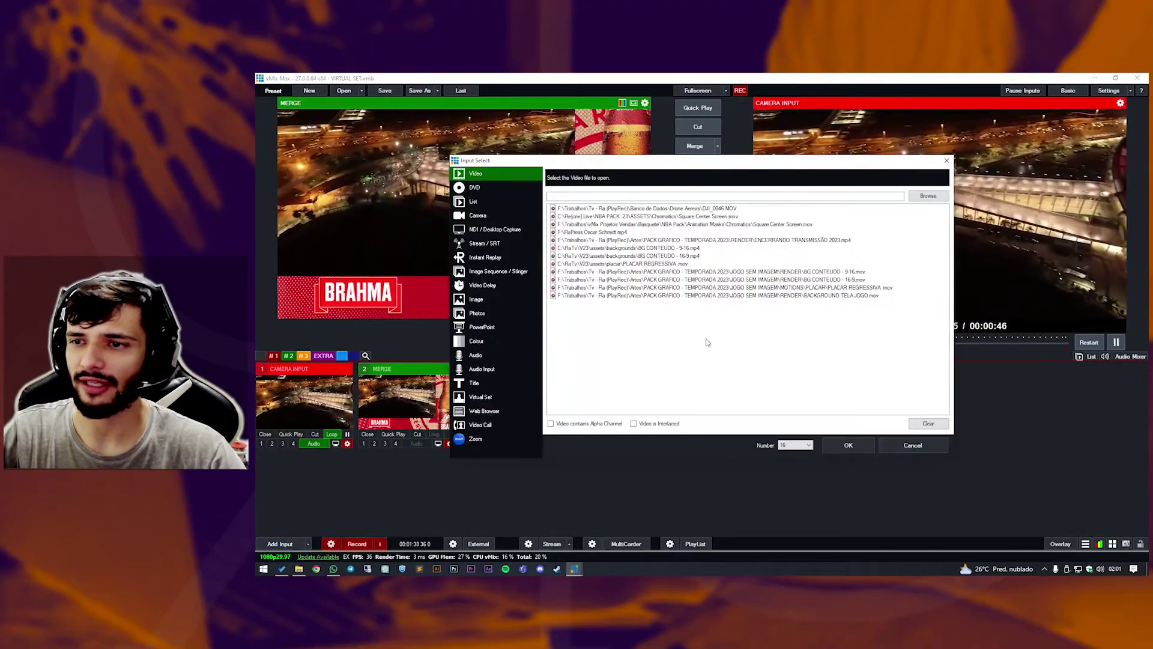
click(498, 202)
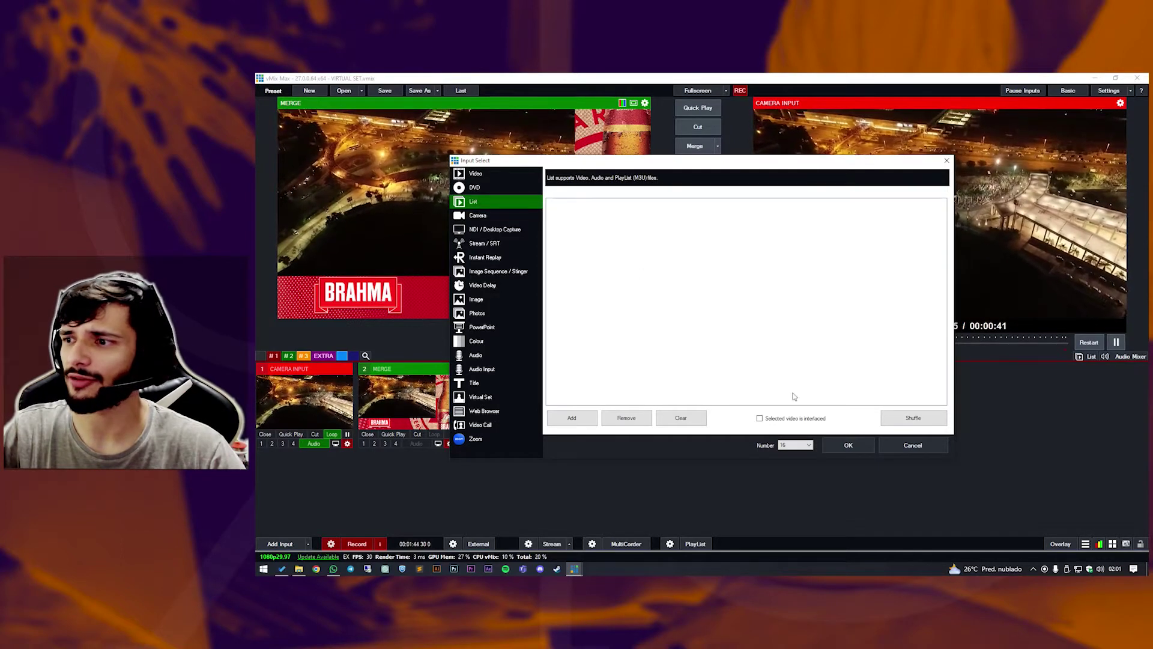
click(931, 449)
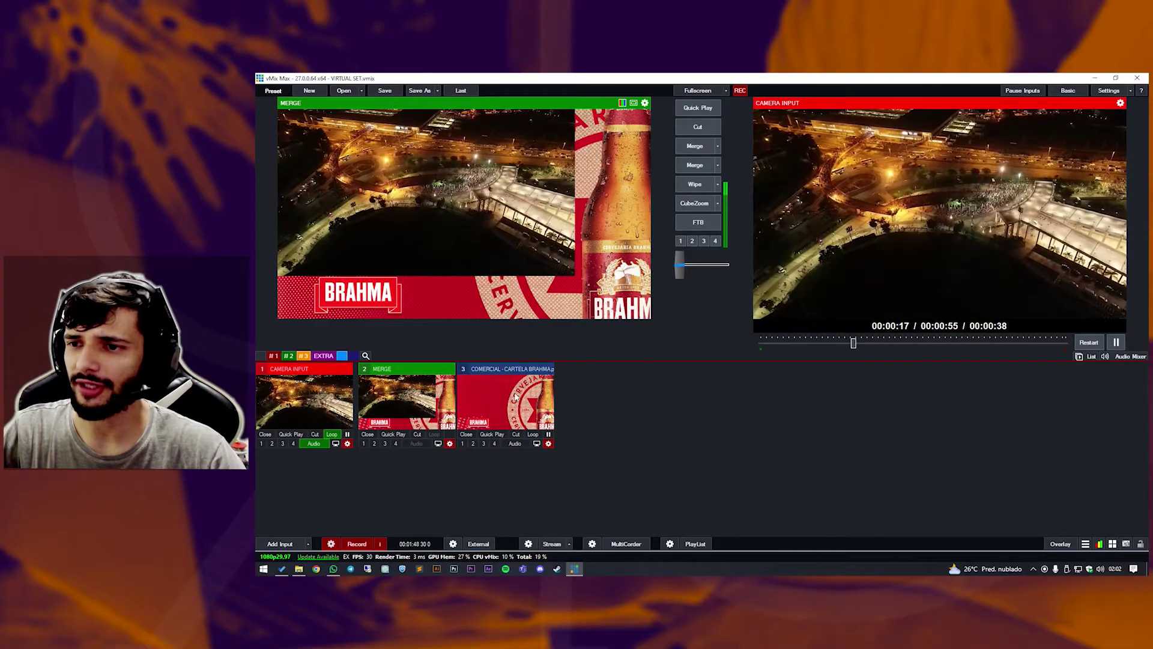
Show the playlist of the COMERCIAL input and select its CARTELA BRAHMA.png item.
right_click(515, 393)
click(536, 408)
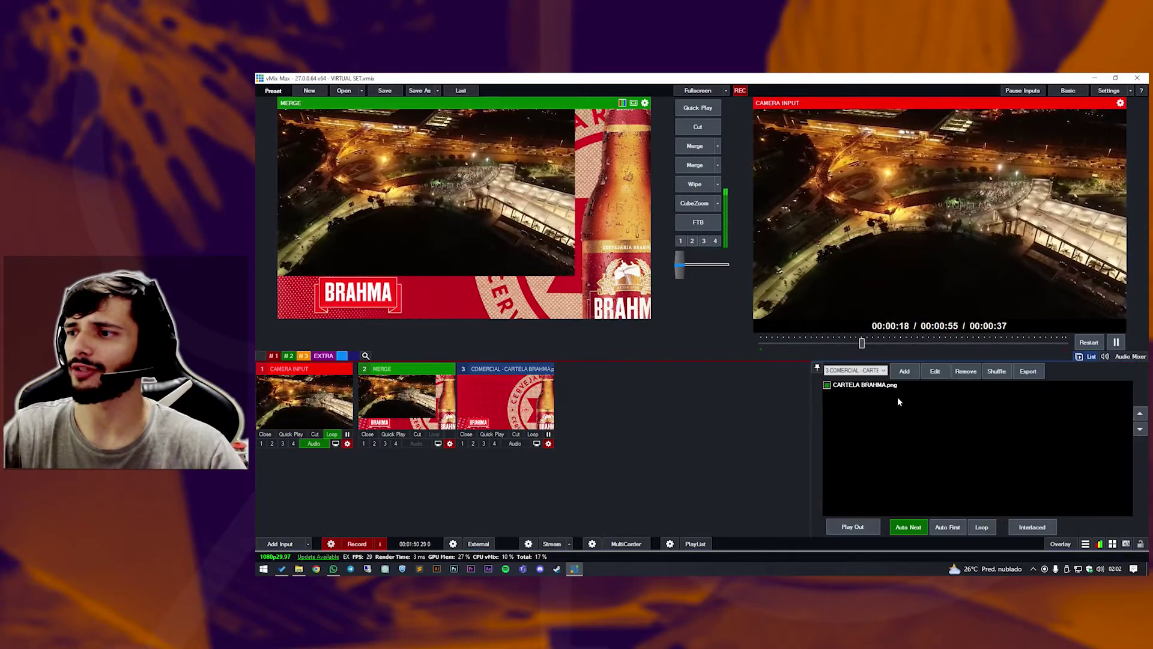
click(883, 385)
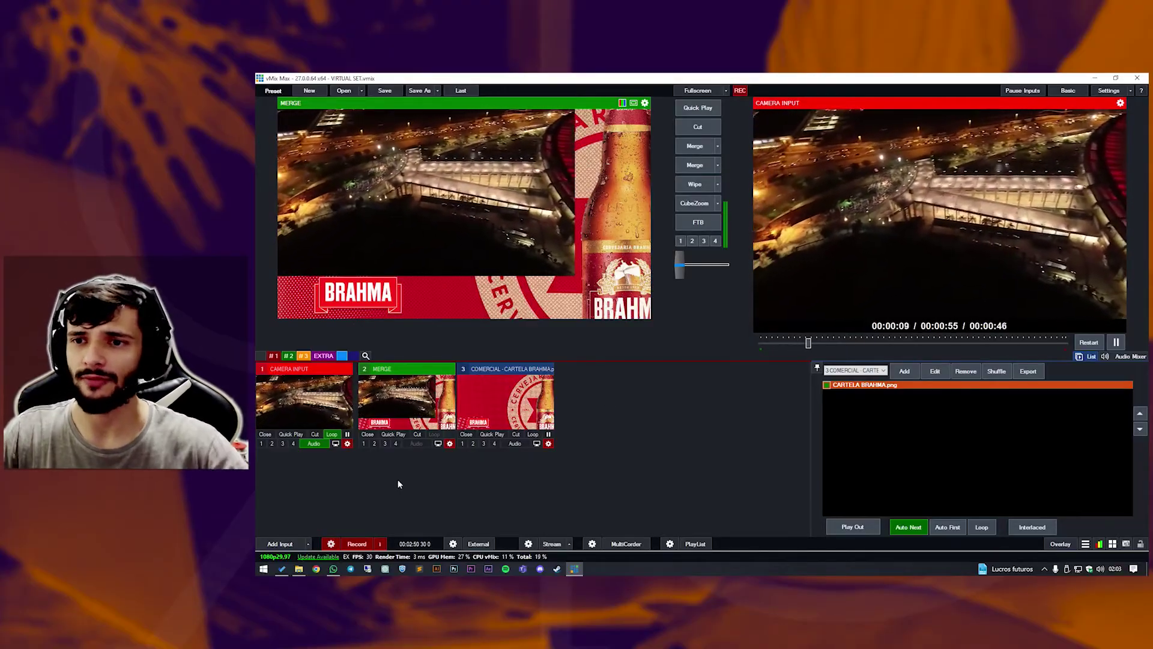
click(280, 544)
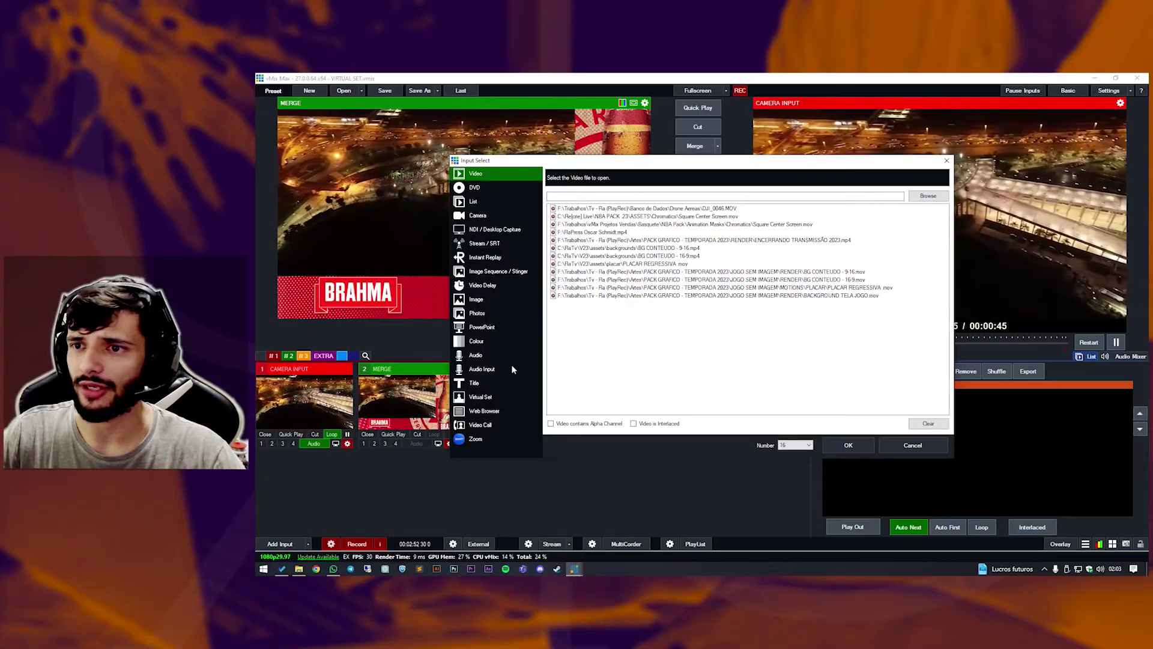
click(478, 341)
click(584, 227)
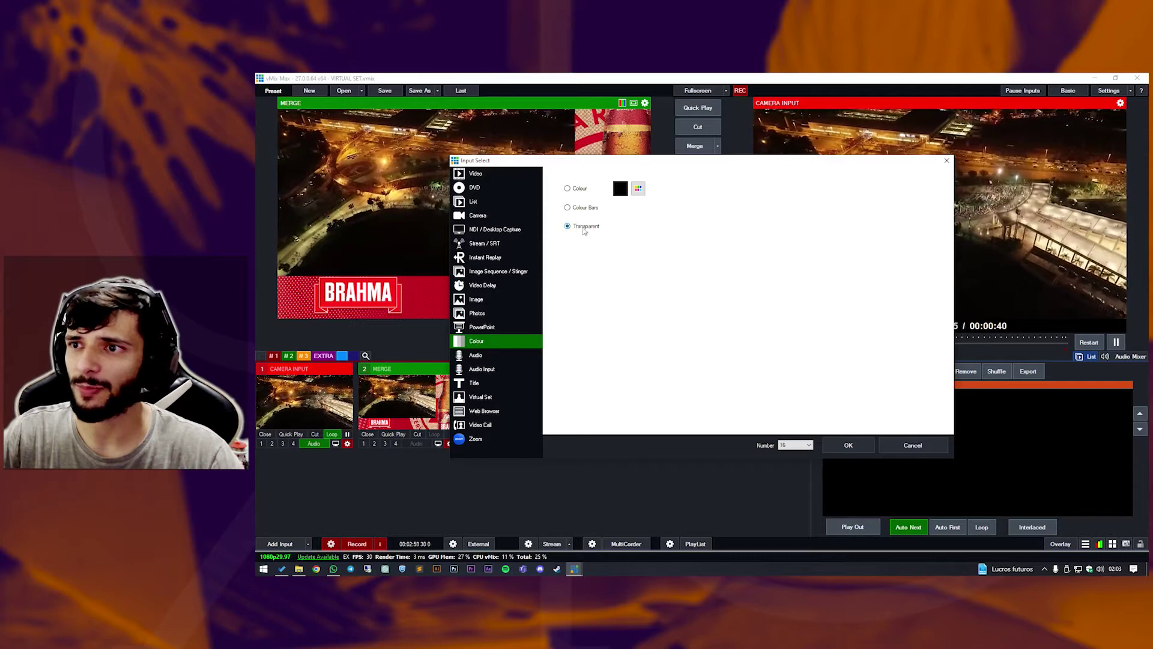
click(911, 445)
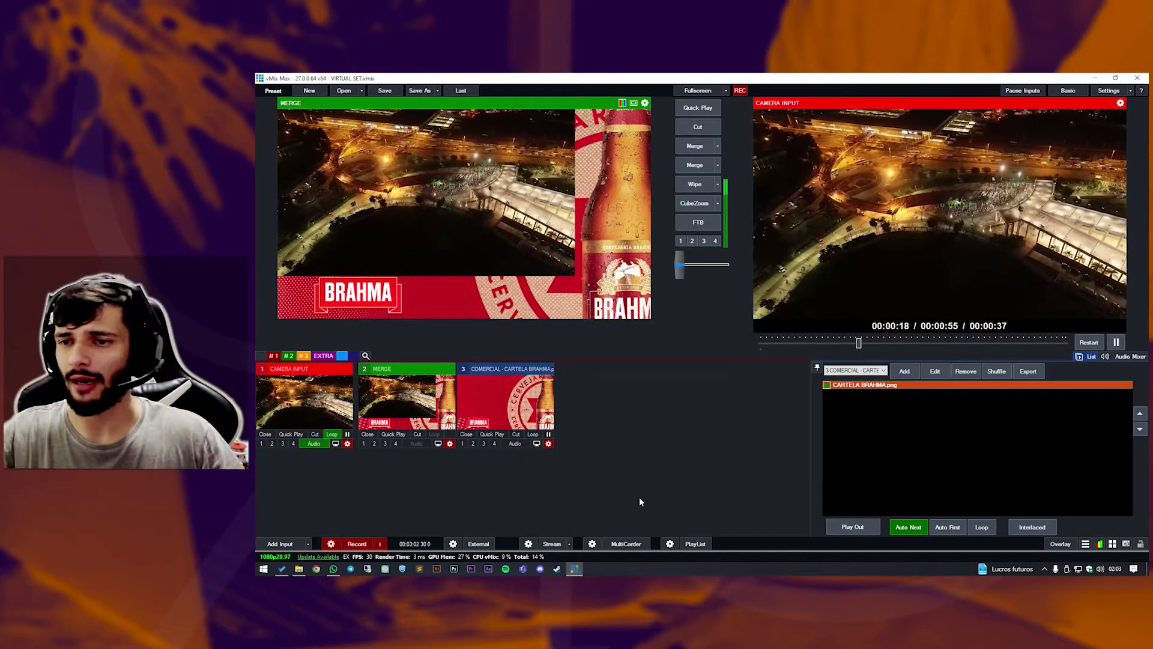
Assign the COMERCIAL - CARTELA BRAHMA.png input to layer 1 of the MERGE input.
click(450, 445)
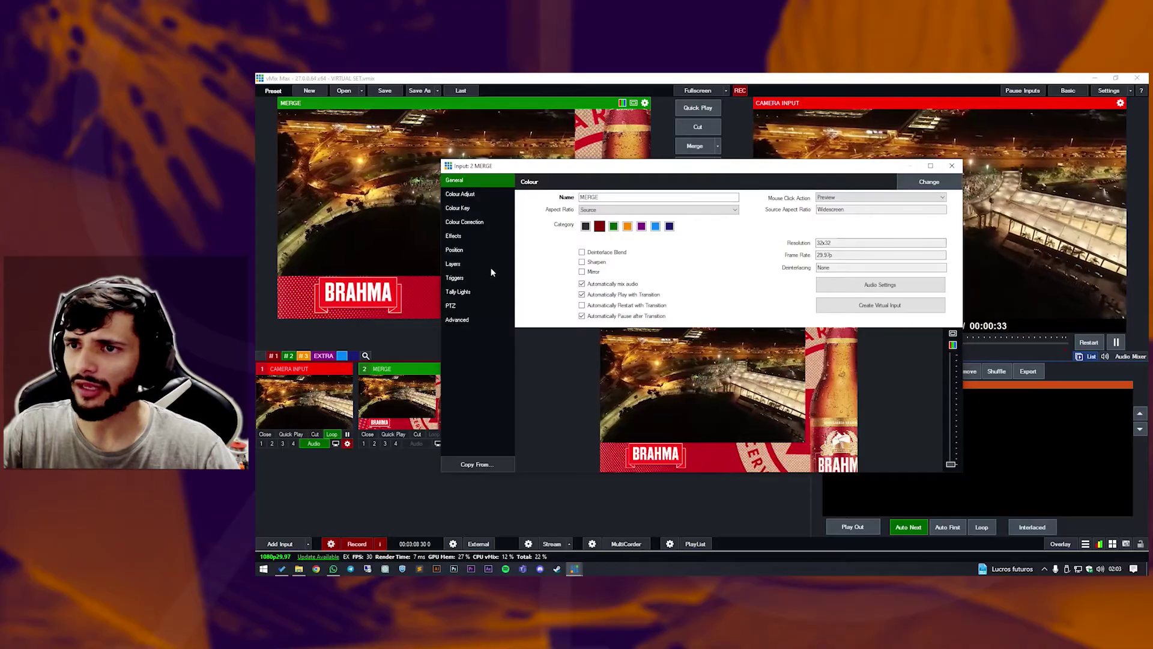
click(456, 266)
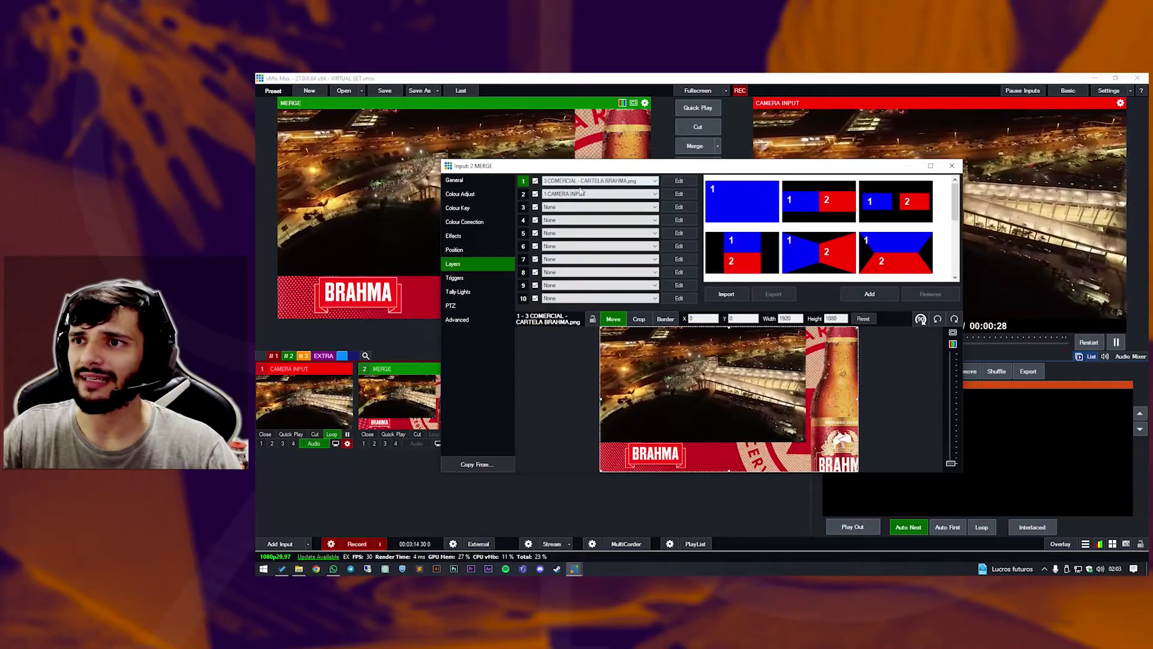
click(678, 182)
drag(655, 171, 792, 174)
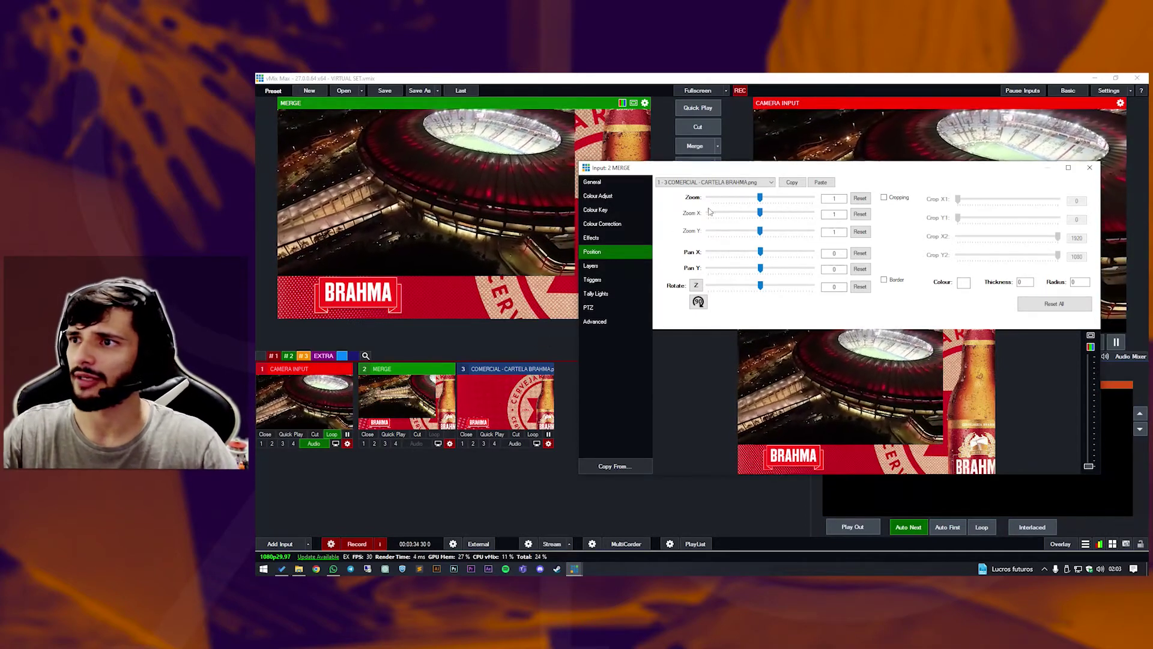
click(591, 266)
click(721, 183)
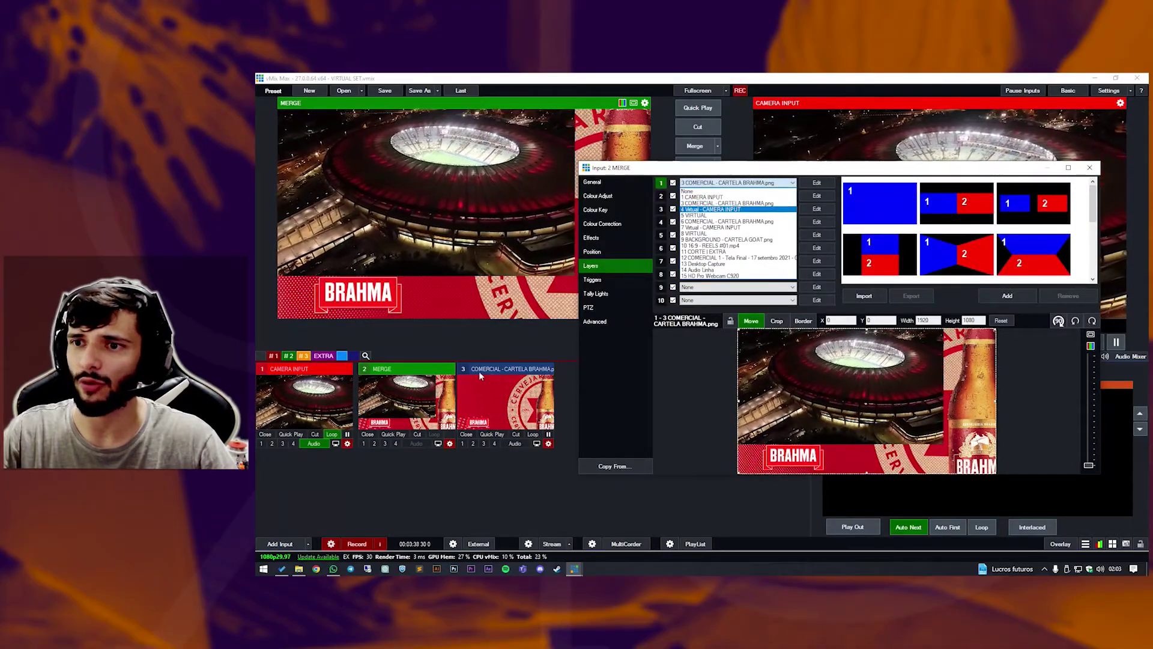
click(698, 204)
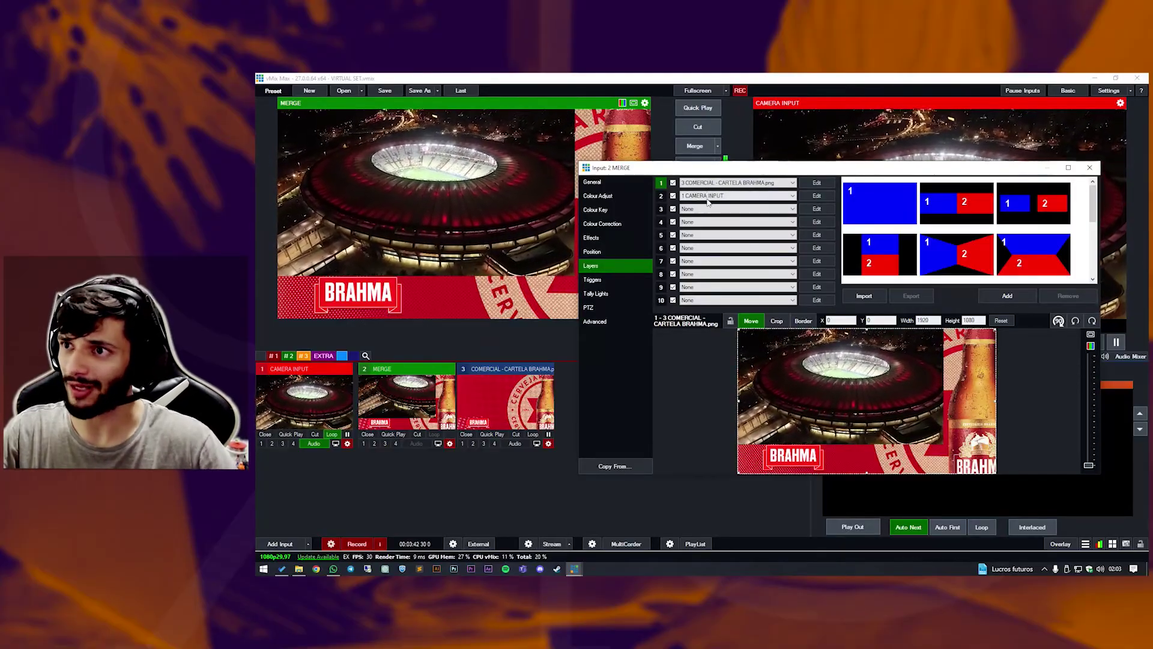
View the position settings of the MERGE input's layer 2, CAMERA INPUT, and close the input settings.
click(662, 197)
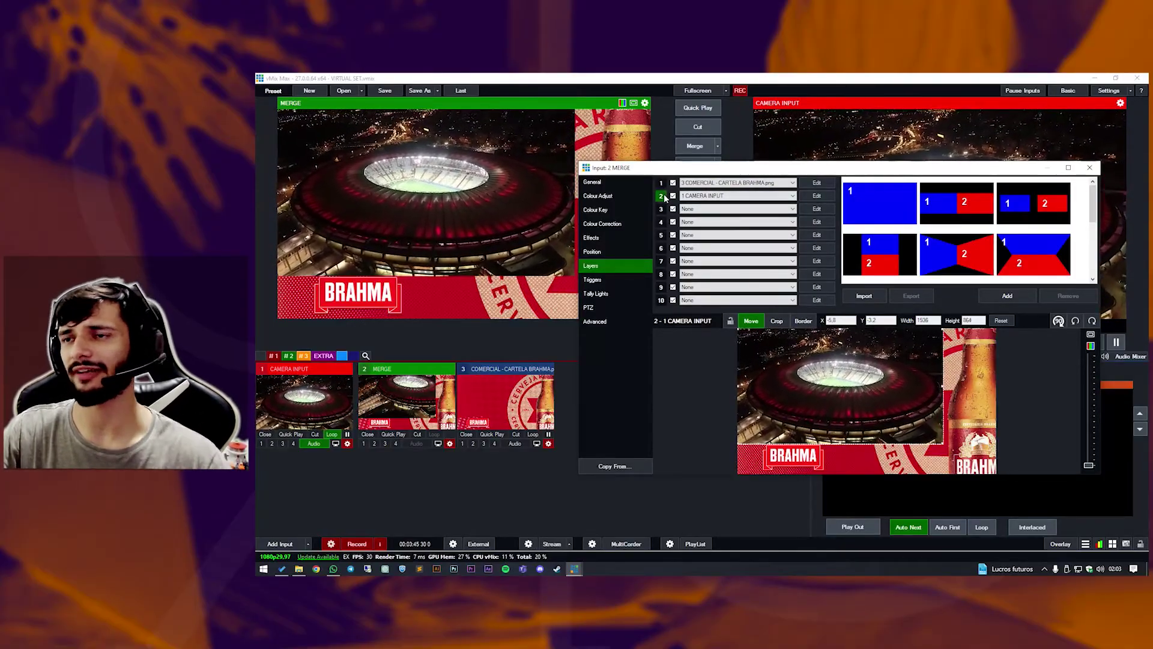
click(819, 196)
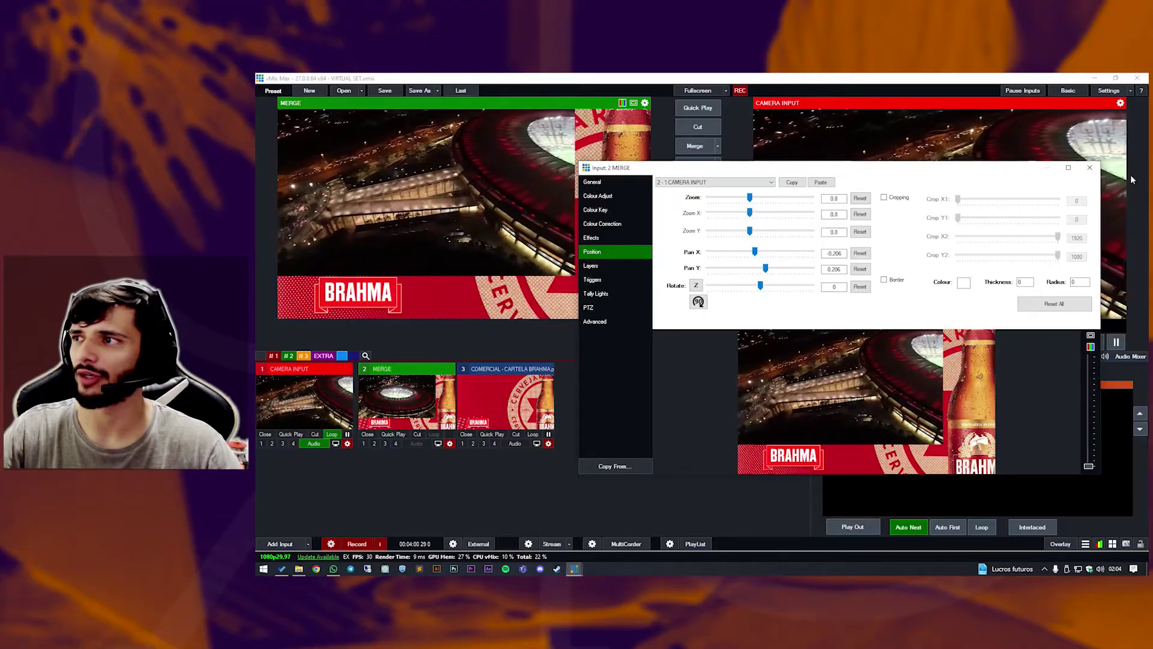
key(Escape)
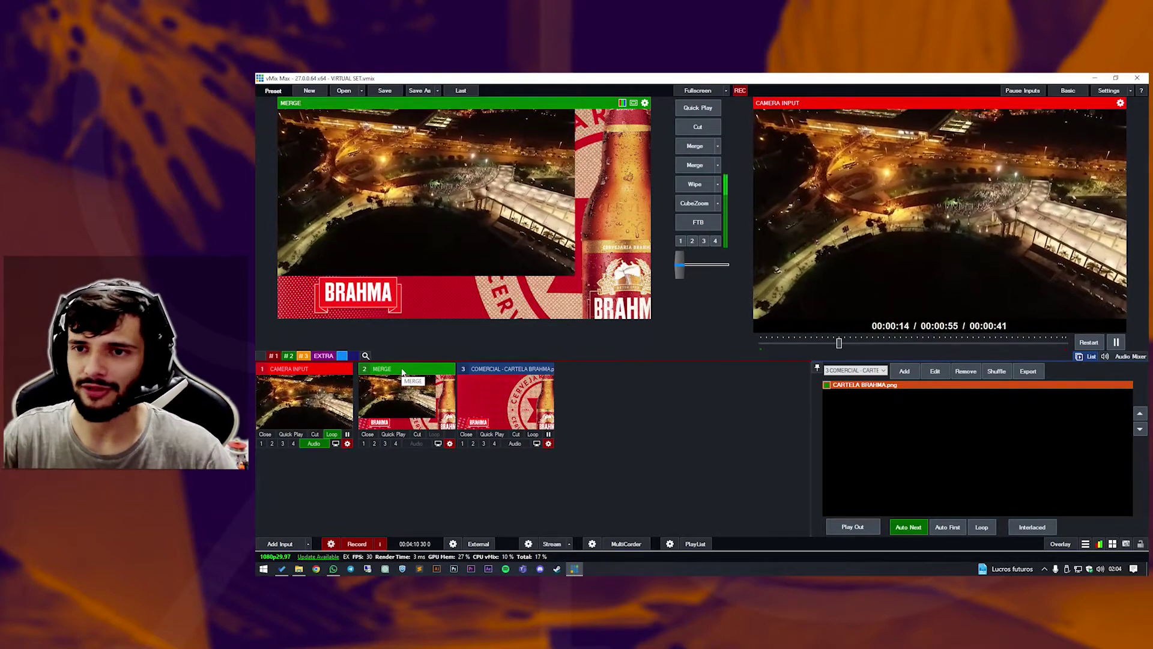
Reopen the MERGE input's settings, keep CAMERA INPUT on layer 2, and open that layer's position settings.
click(449, 444)
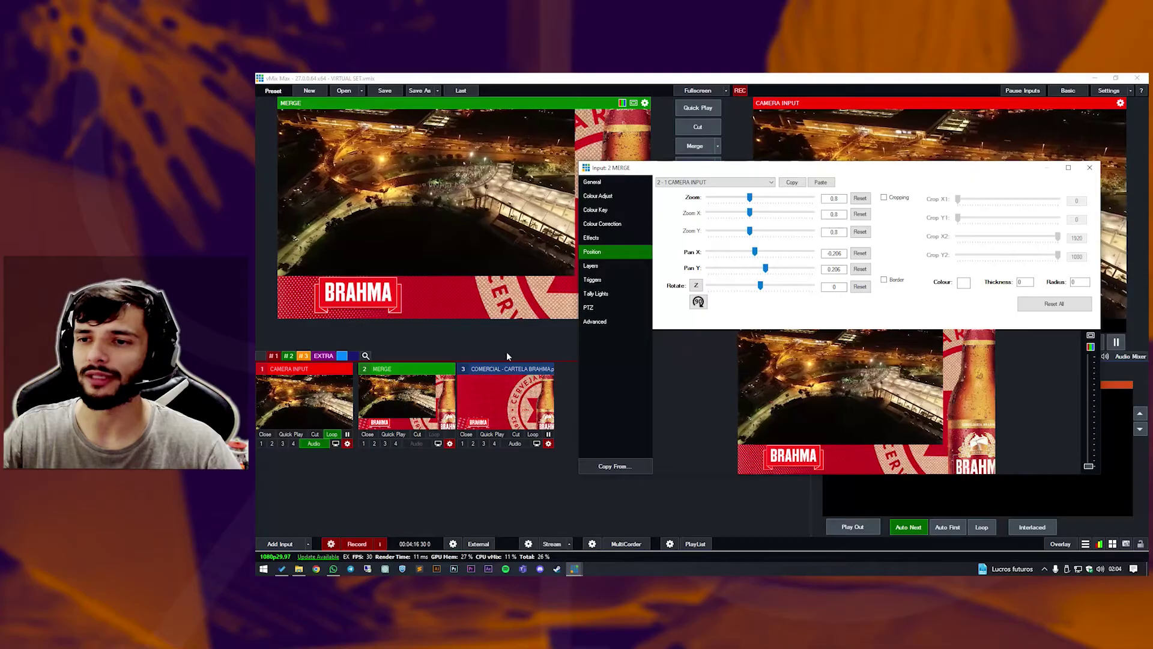
click(593, 265)
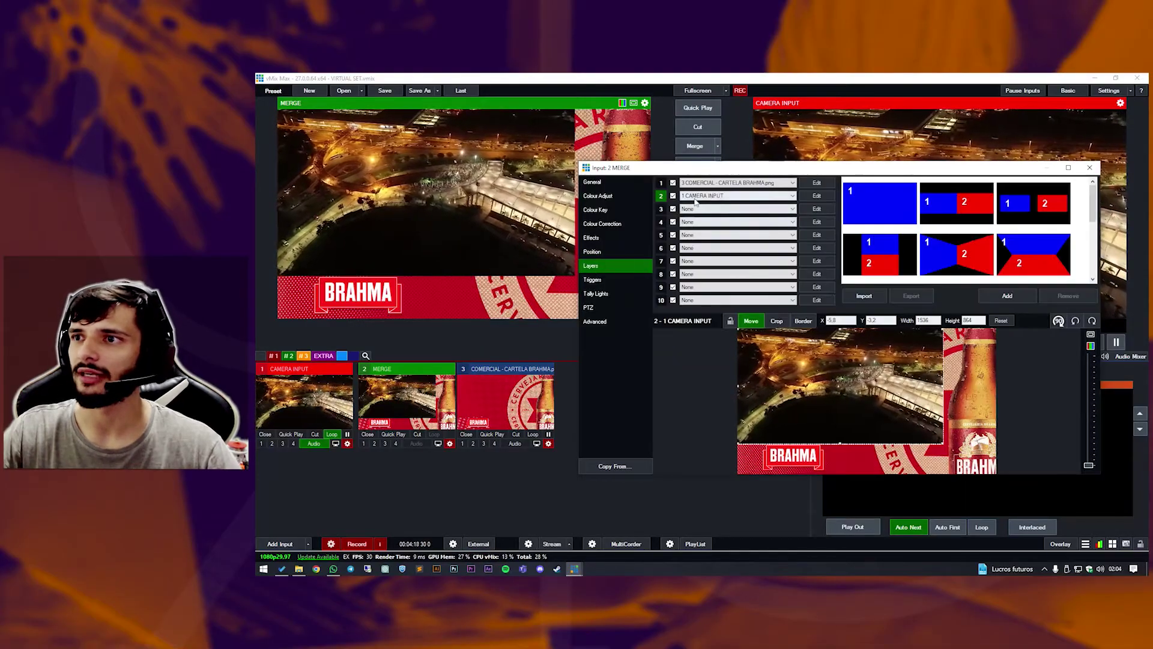
click(696, 198)
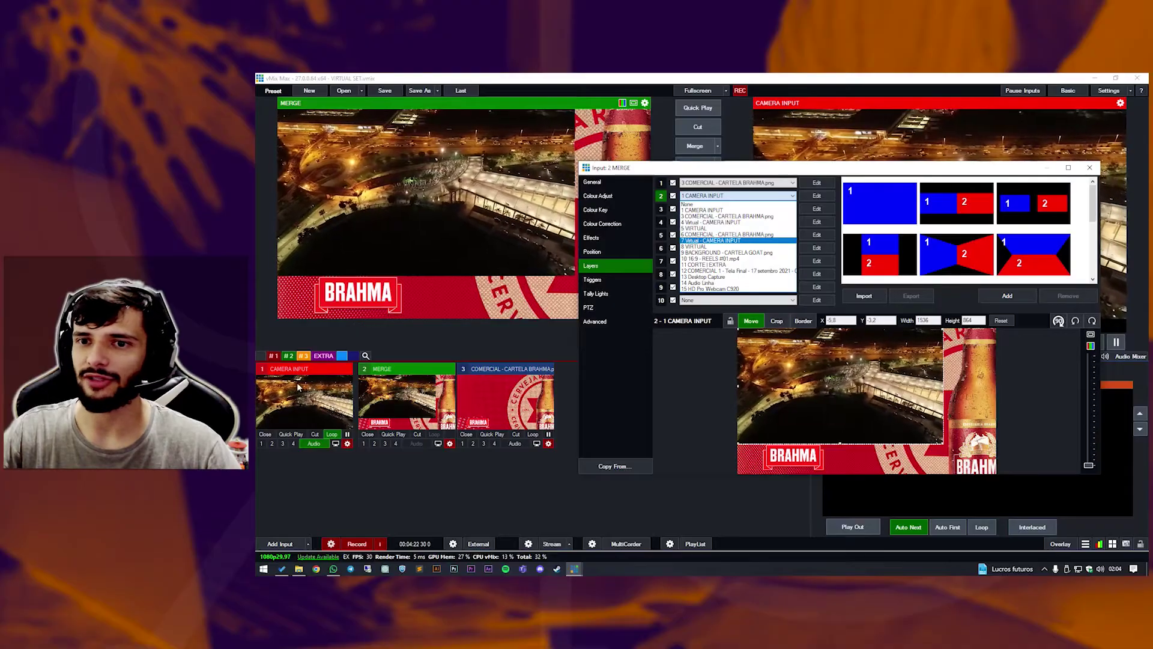
click(730, 196)
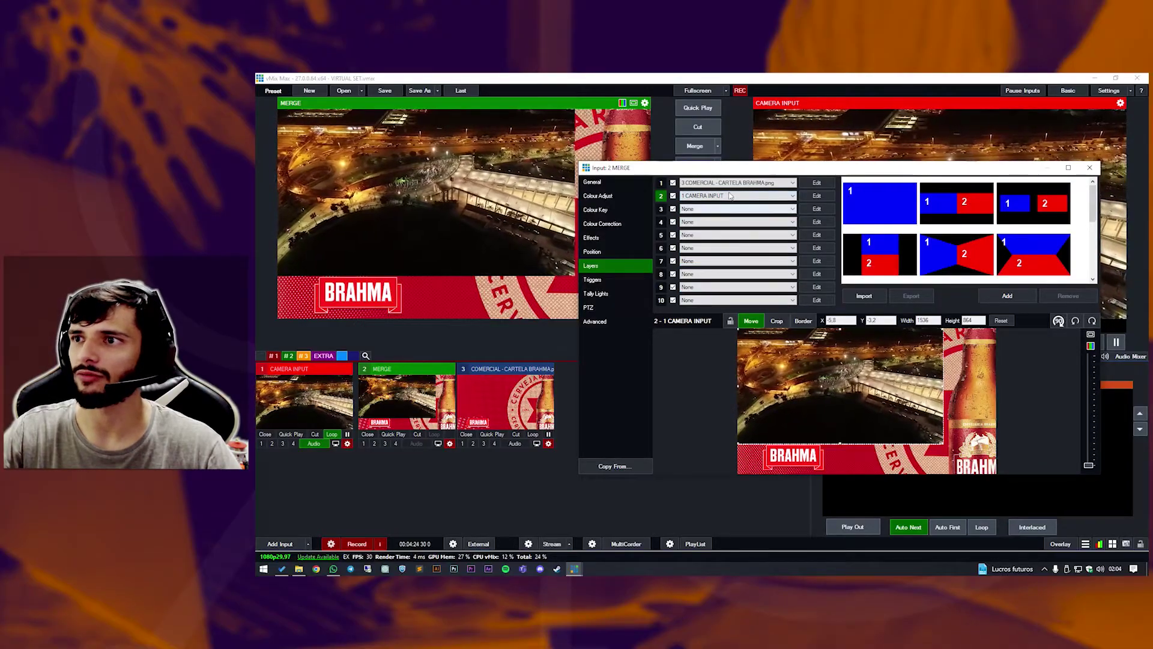
drag(735, 168, 677, 179)
click(759, 206)
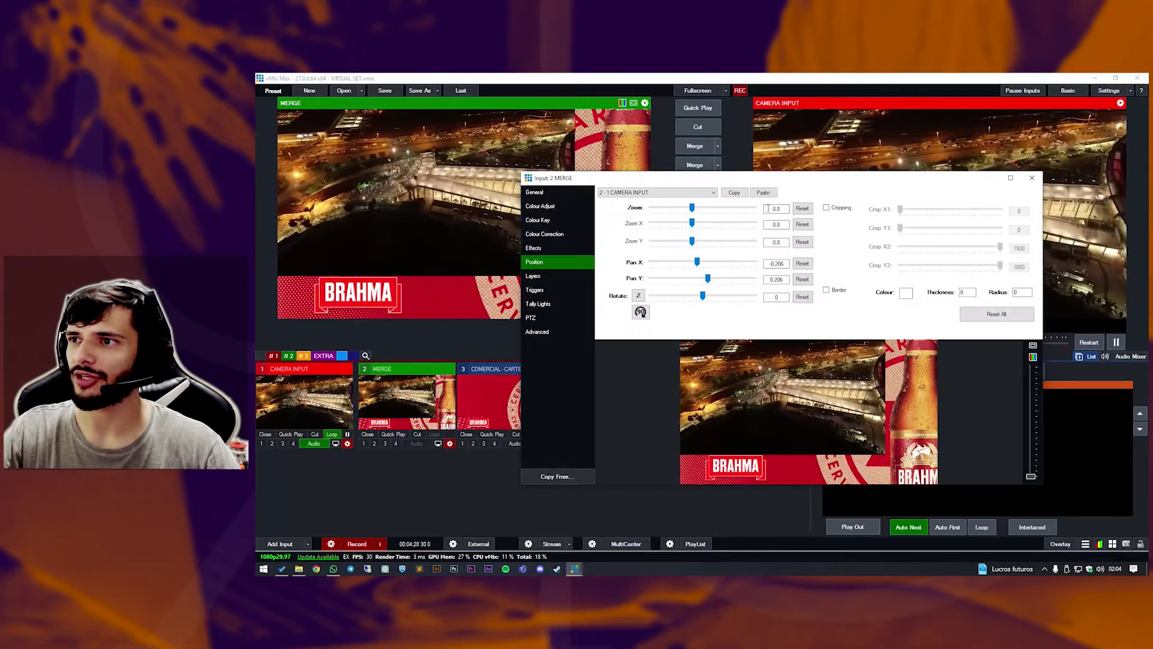
Reset the zoom, pan X, pan Y and rotation of the MERGE input's CAMERA INPUT layer.
drag(692, 207, 697, 212)
click(802, 208)
click(802, 263)
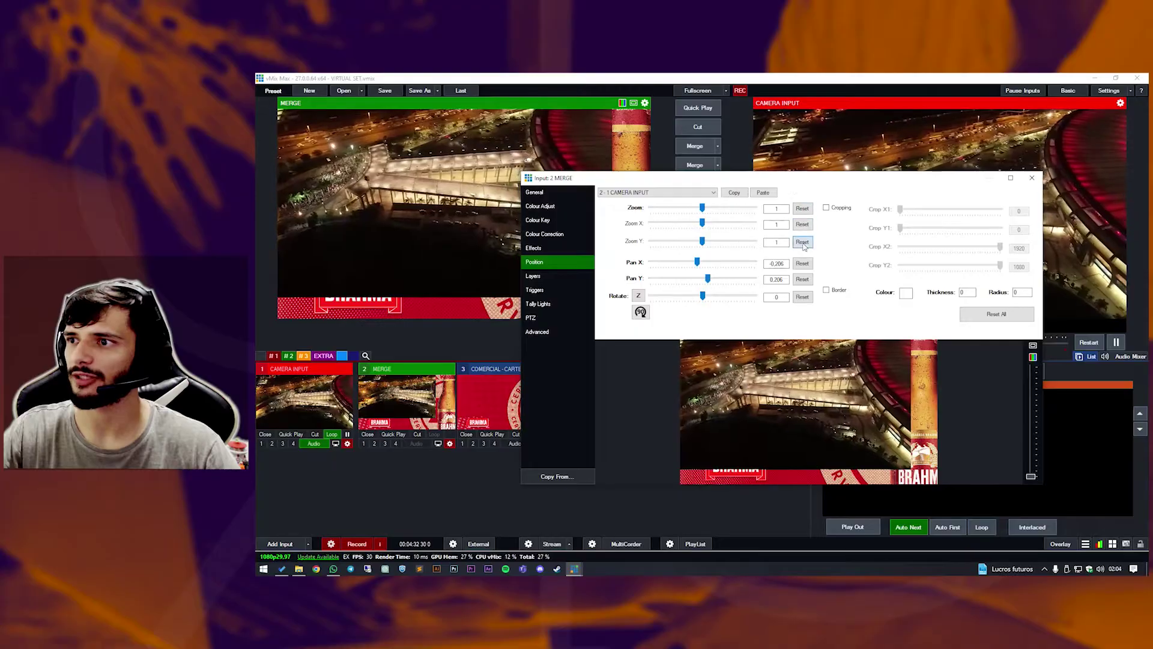
click(802, 279)
click(803, 297)
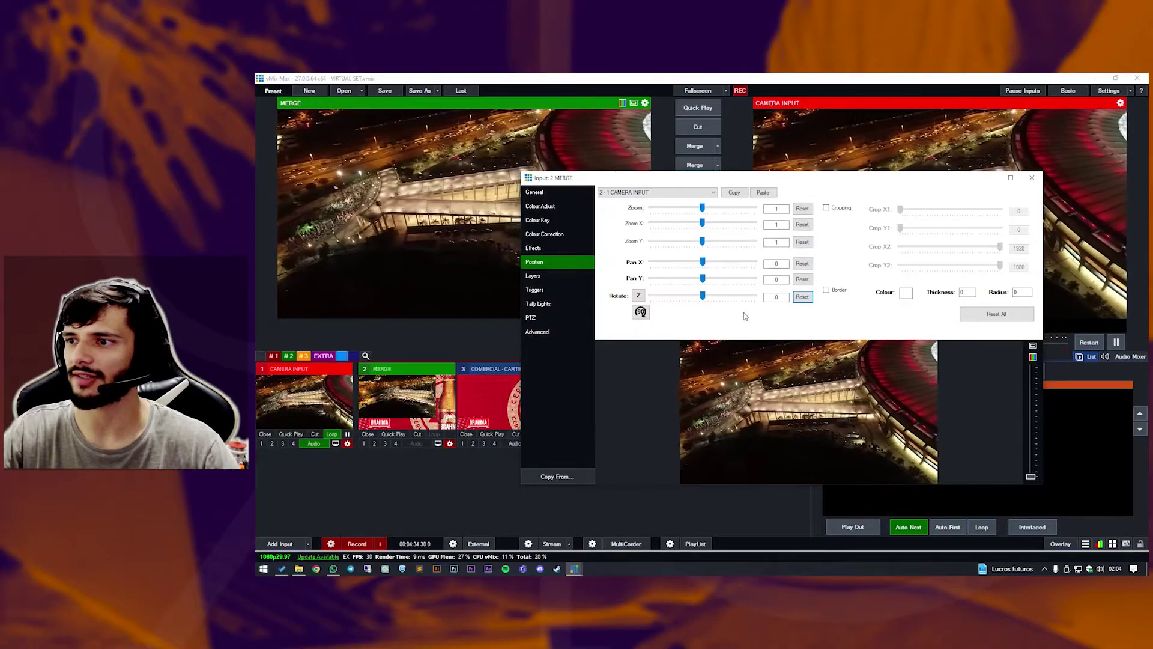
Shrink the CAMERA INPUT layer to about 0.77 zoom and align it with the frame's upper-left corner, leaving the Brahma artwork uncovered.
scroll(816, 411, down, 3)
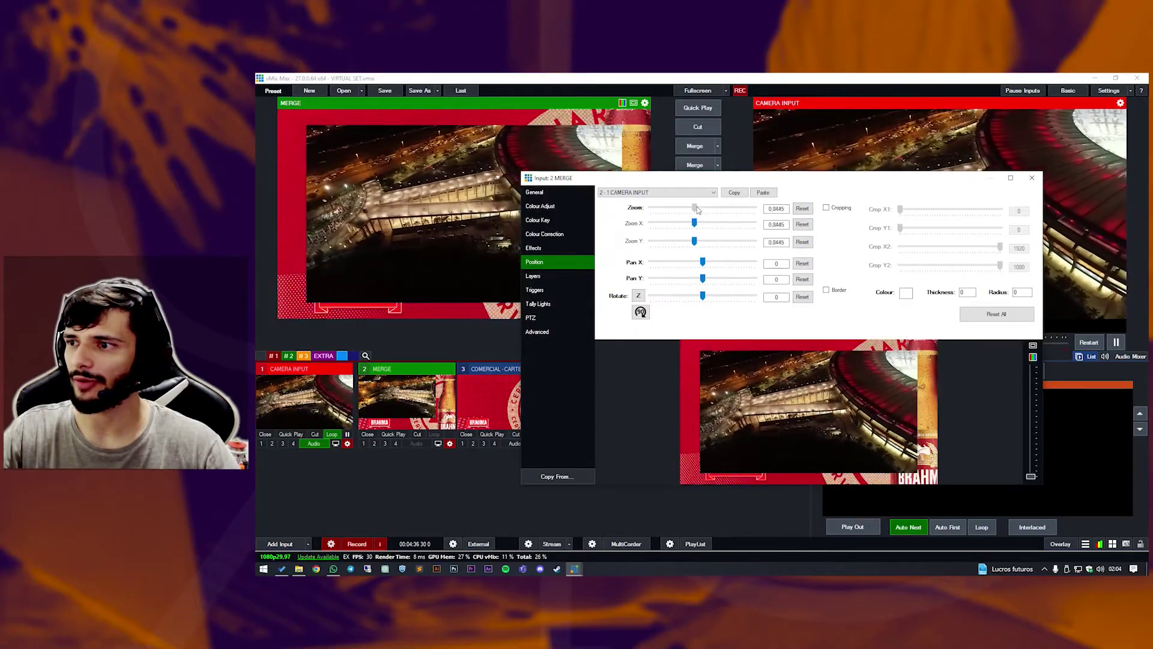
drag(816, 411, 809, 401)
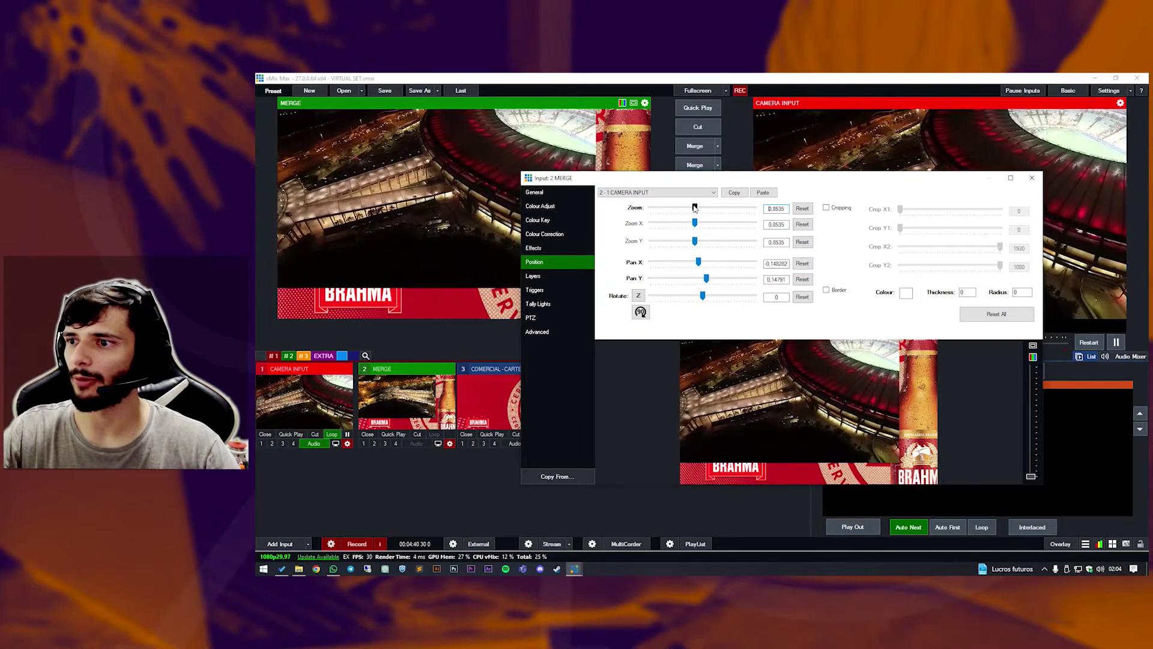
drag(695, 207, 691, 209)
mouse_move(849, 417)
mouse_down()
mouse_move(833, 419)
mouse_move(840, 404)
mouse_up()
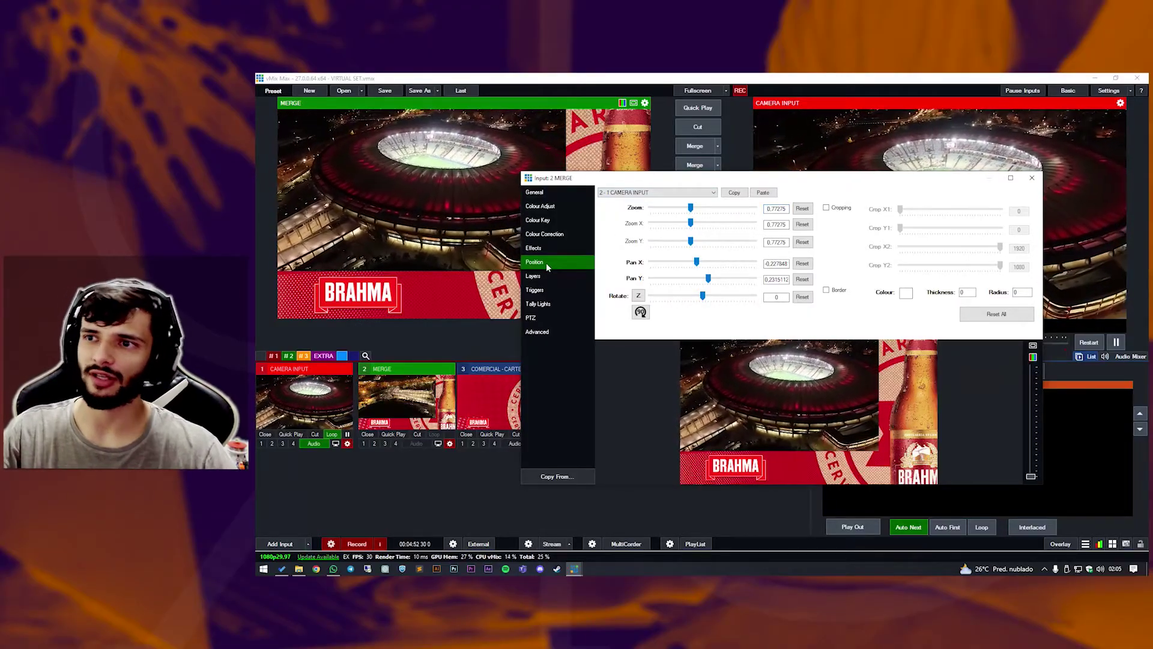
click(535, 275)
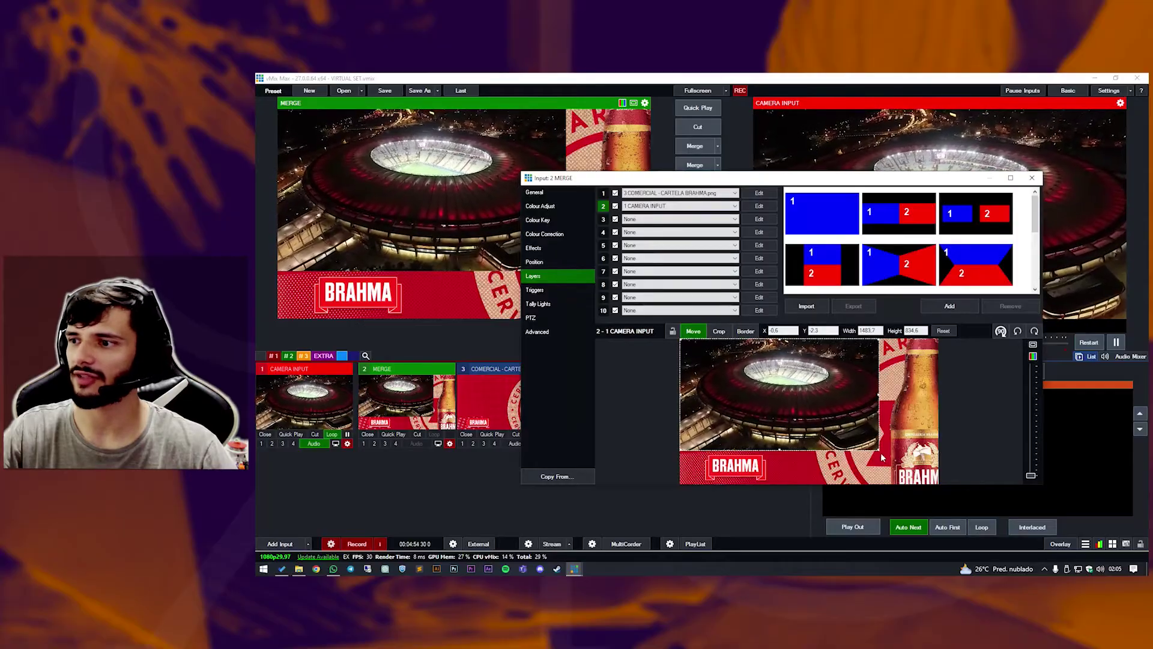
drag(880, 449, 878, 451)
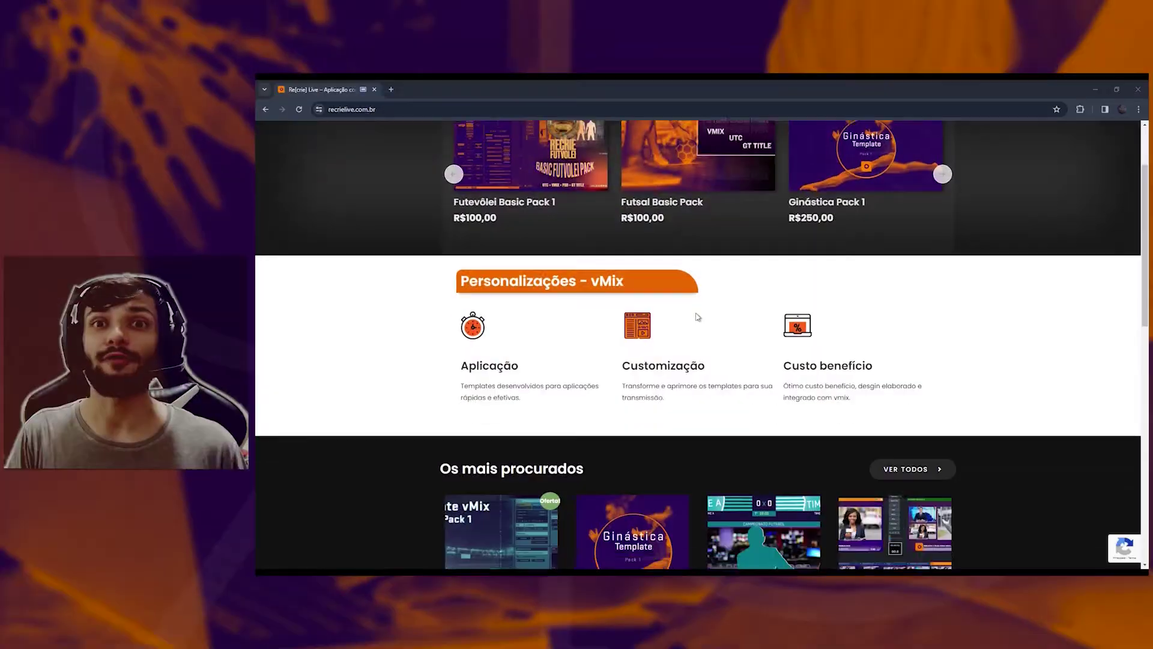
Switch to the recrielive.com.br site in the browser and look through its home page.
scroll(696, 316, down, 1)
scroll(697, 317, down, 6)
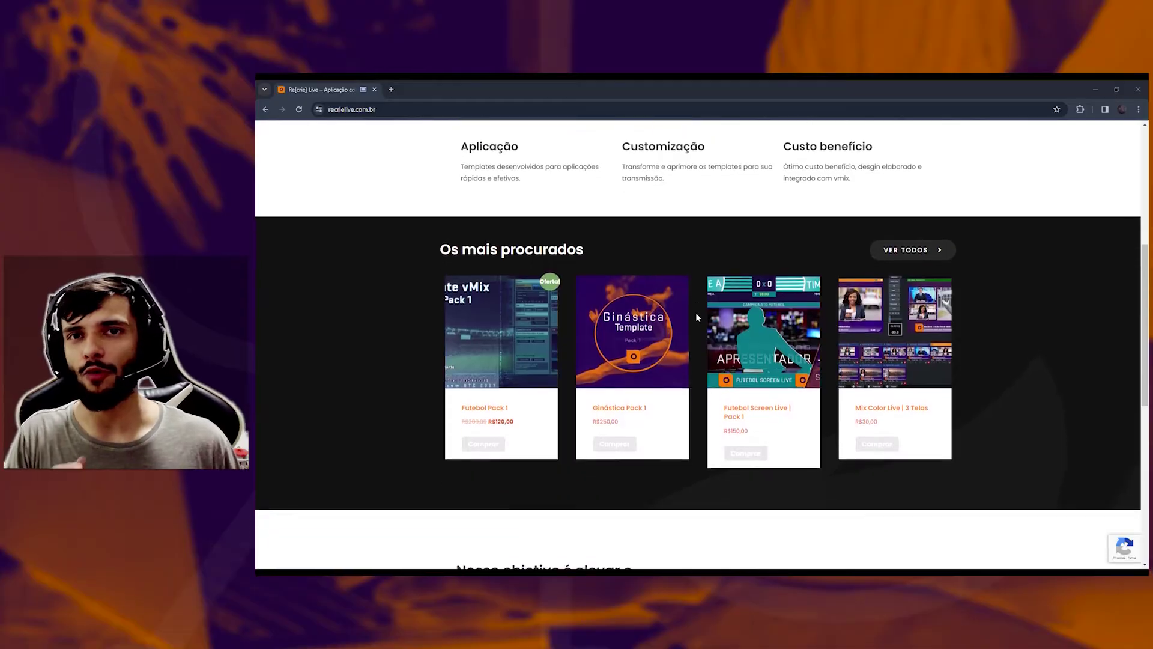
scroll(697, 319, down, 5)
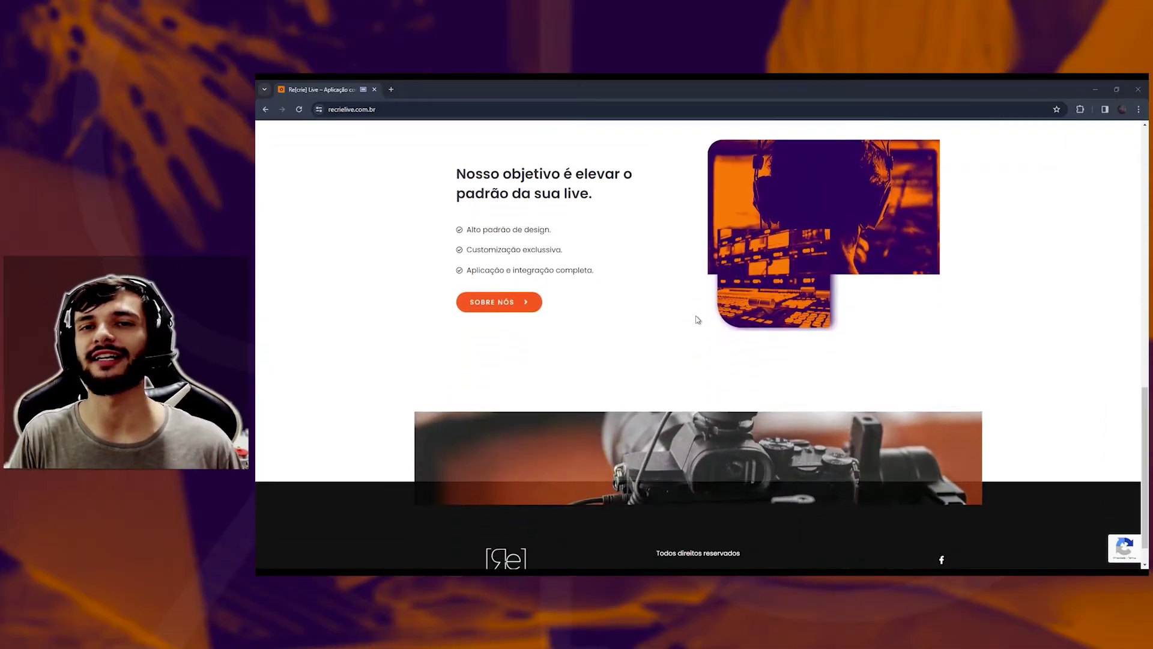
scroll(697, 321, up, 8)
scroll(699, 322, up, 5)
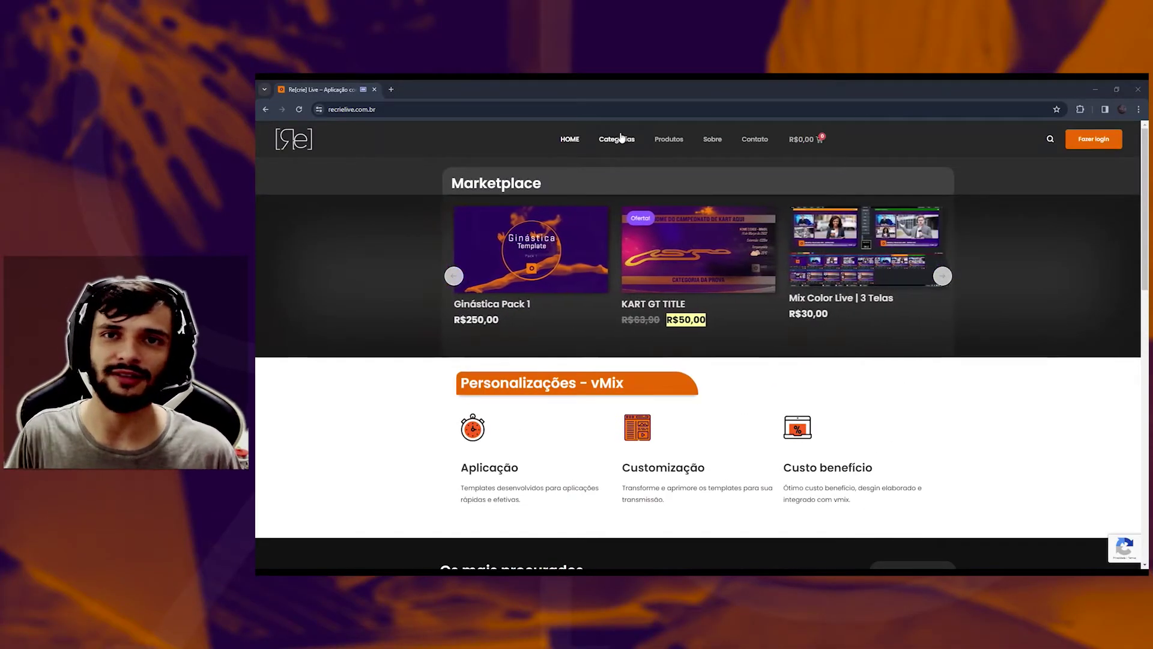
Open the site's Produtos page, look through the template packs and open the NBA PACK .23 product.
click(617, 138)
click(671, 140)
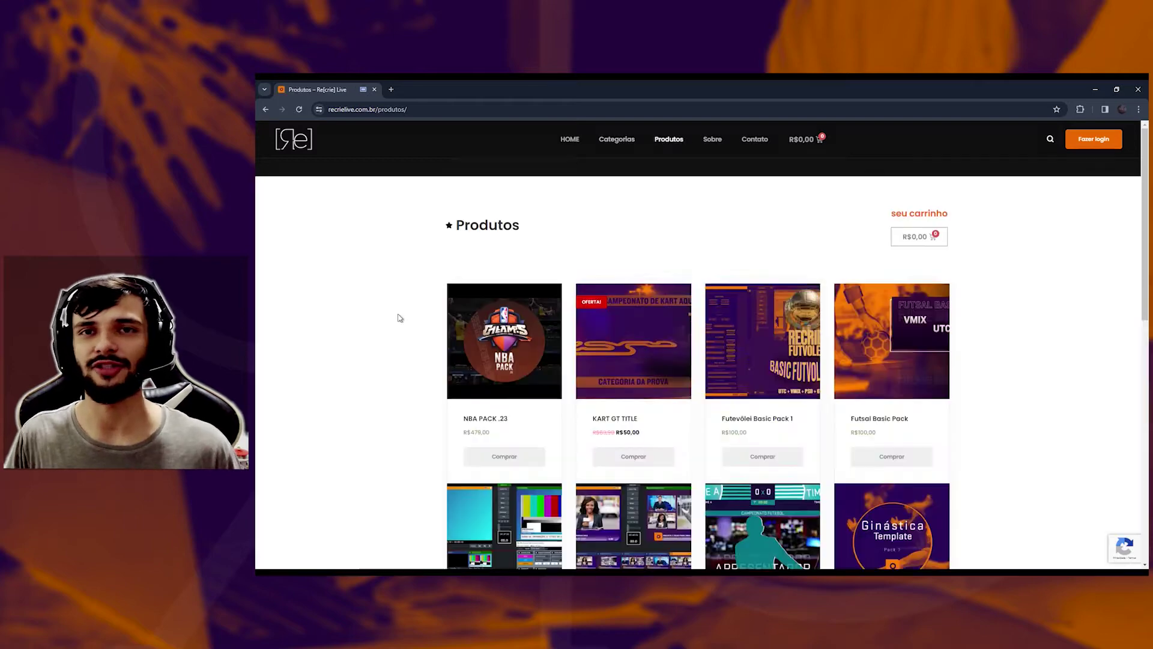
scroll(399, 319, down, 3)
scroll(399, 318, down, 2)
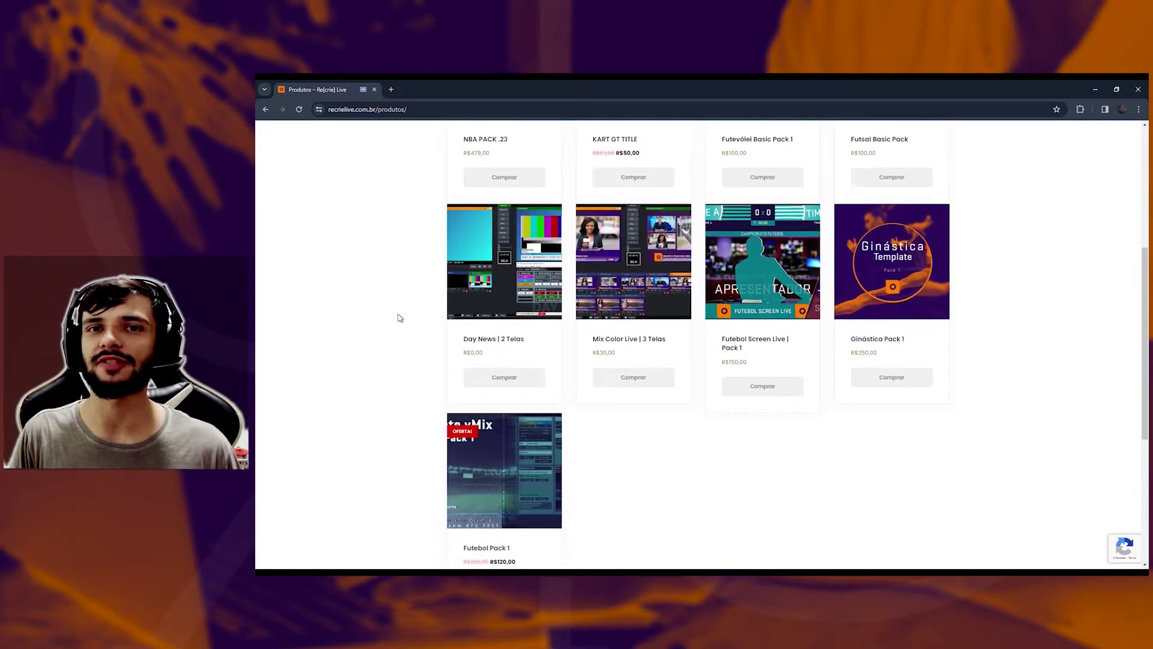
scroll(399, 319, up, 3)
scroll(398, 318, up, 1)
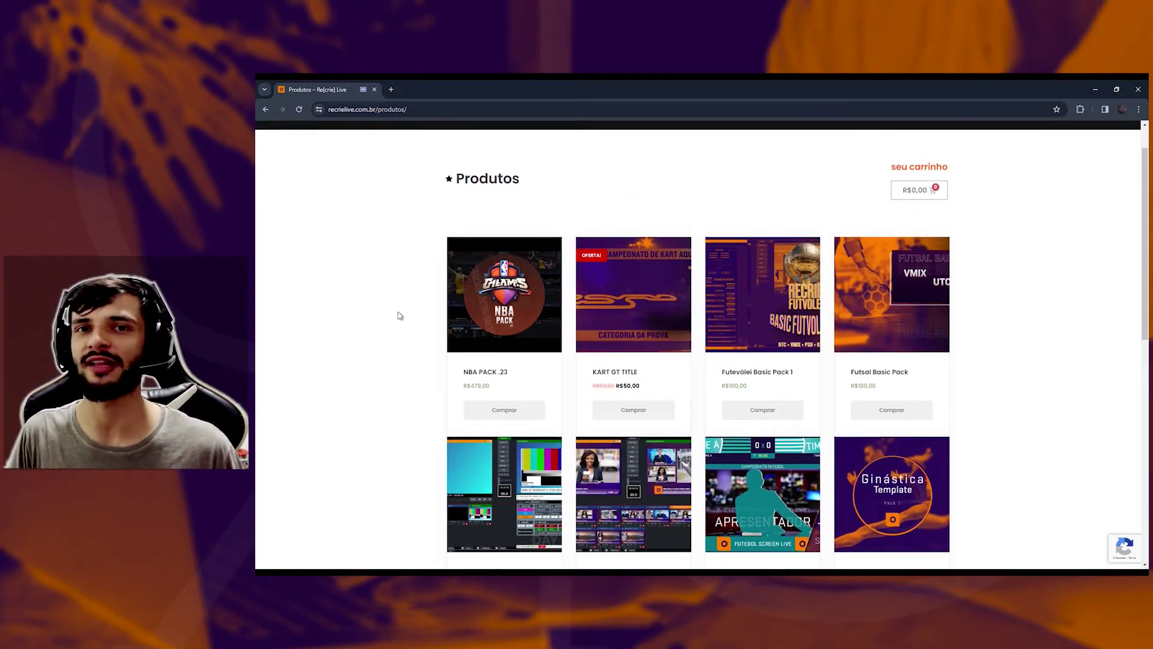
scroll(400, 315, up, 1)
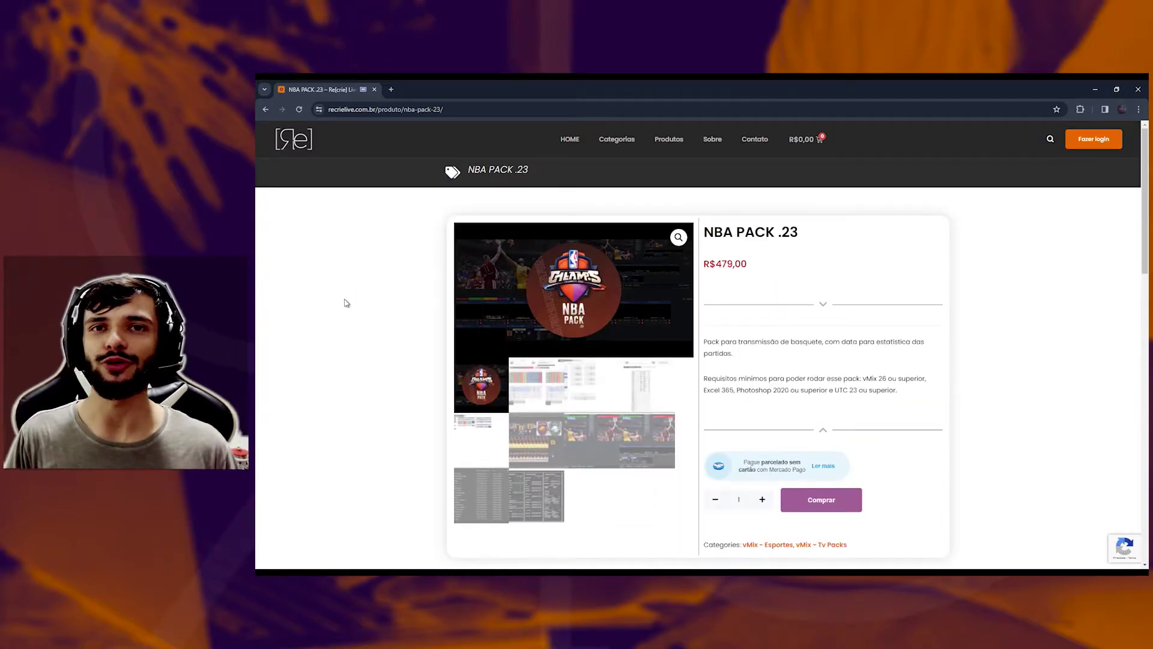
Look through the NBA PACK .23 and Futebol Pack 1 product pages, including their descriptions and item lists.
scroll(346, 303, down, 5)
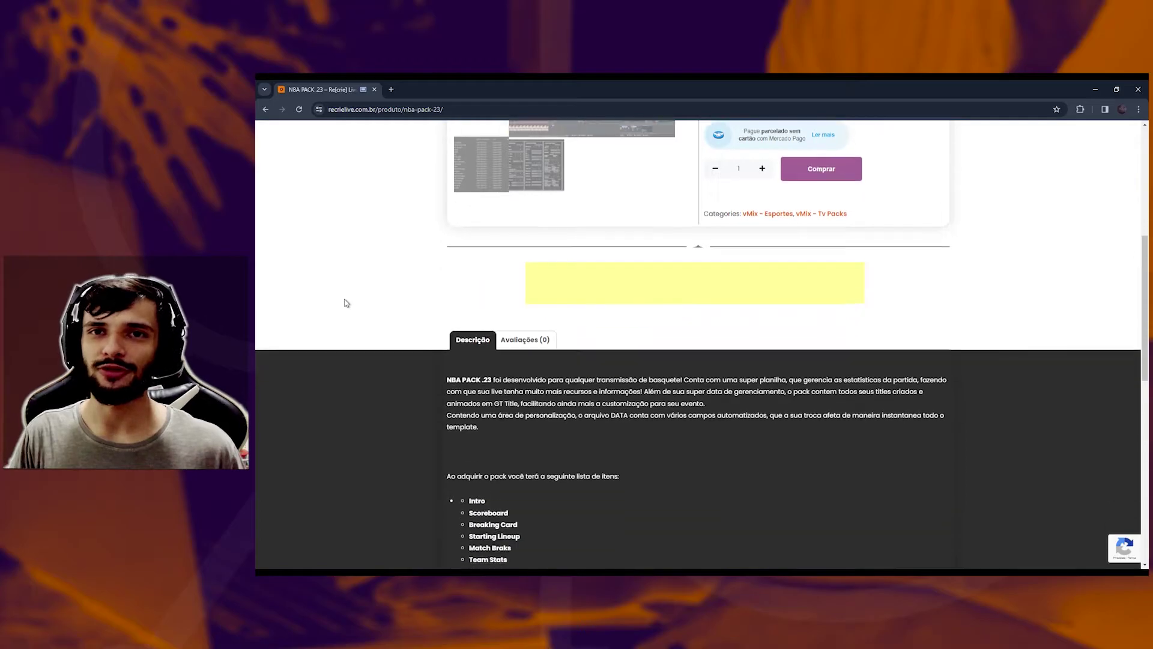
scroll(345, 300, down, 2)
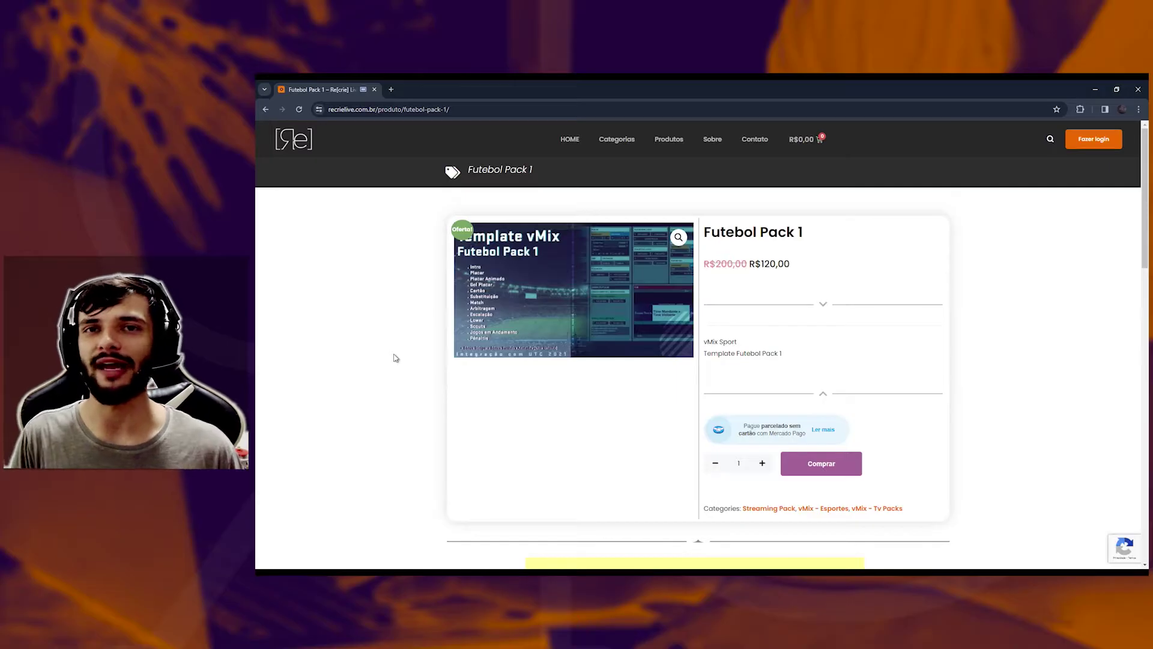
scroll(396, 358, down, 5)
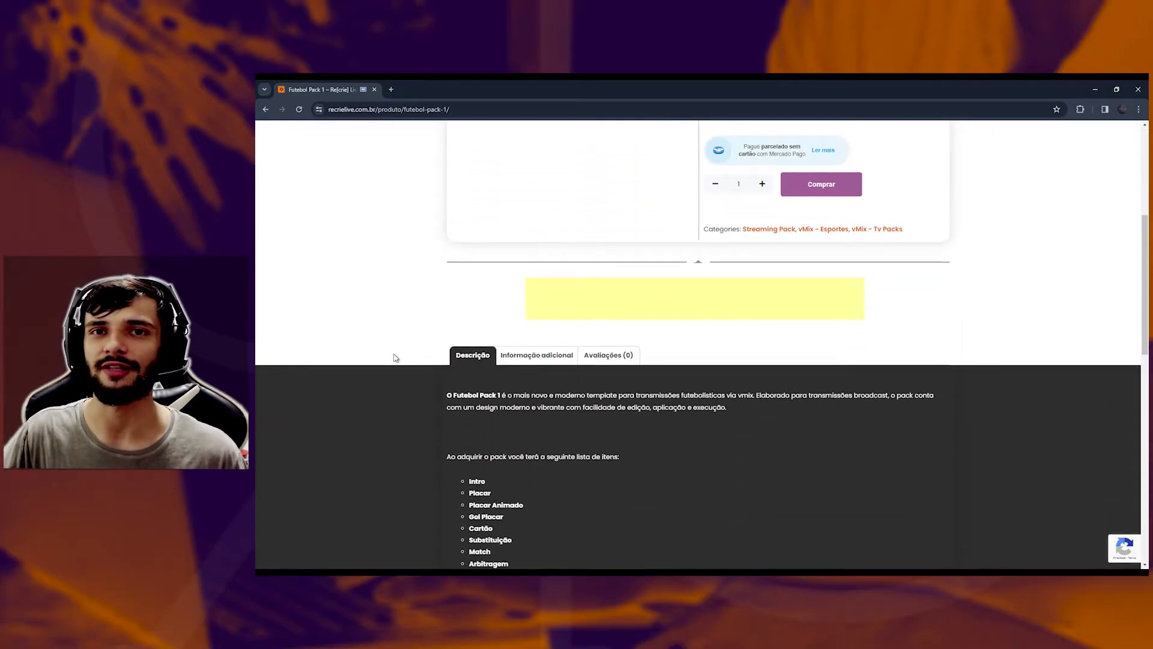
scroll(395, 358, down, 2)
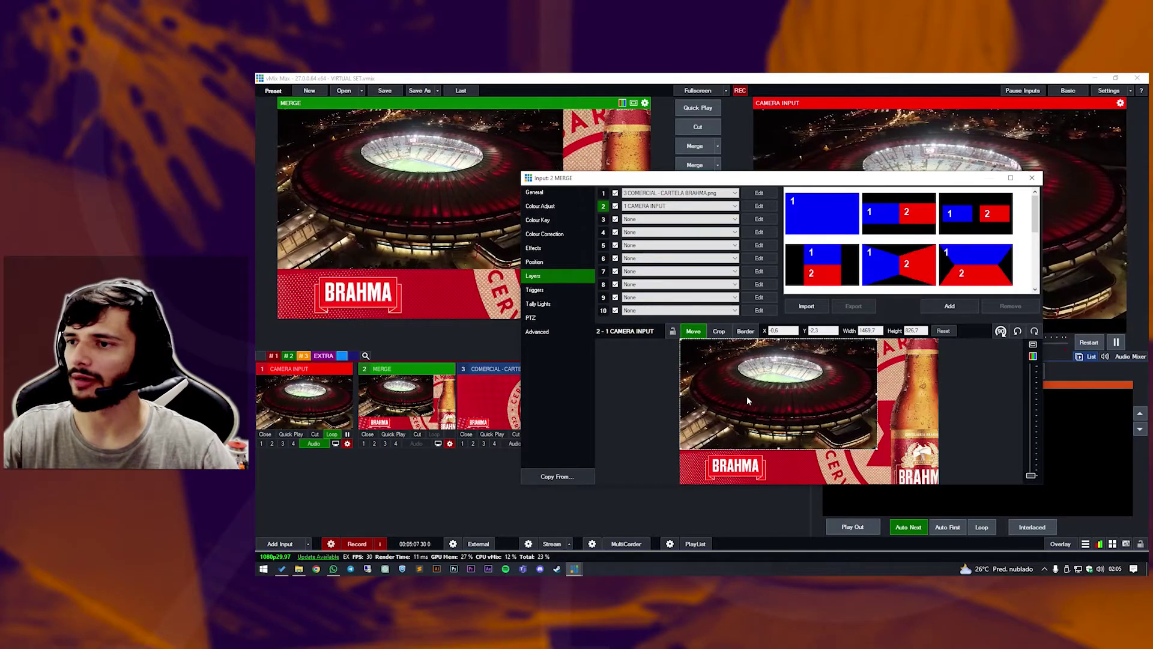
Close the MERGE input's settings and alternate the preview between CAMERA INPUT and MERGE, ending on MERGE.
click(1032, 178)
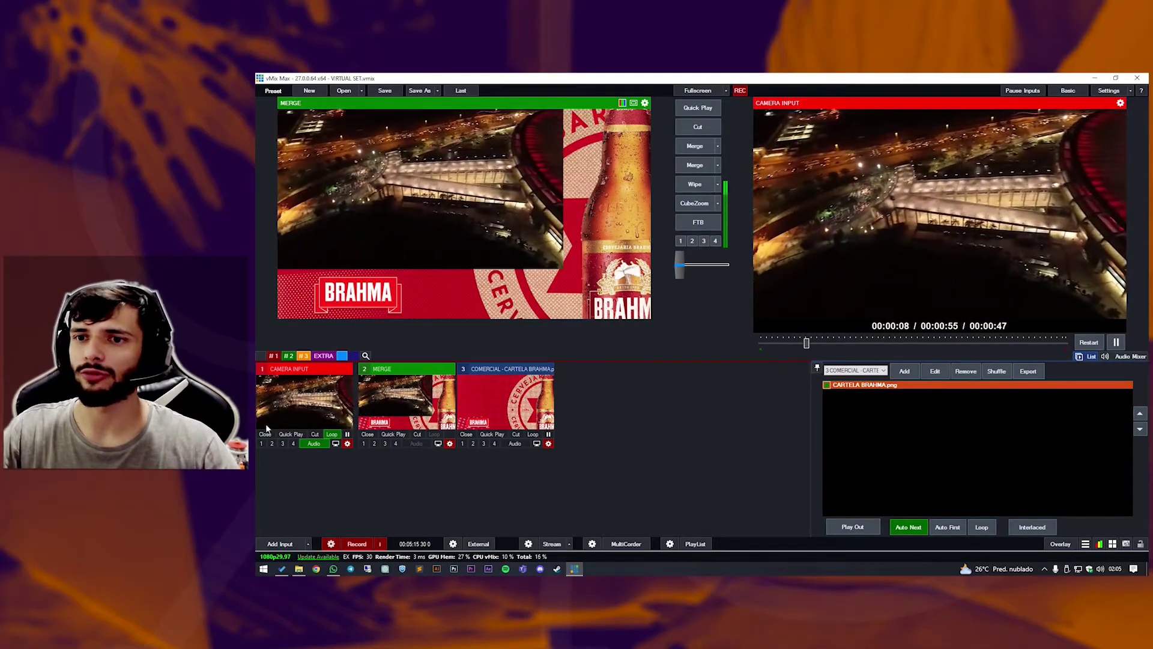
click(293, 388)
click(399, 398)
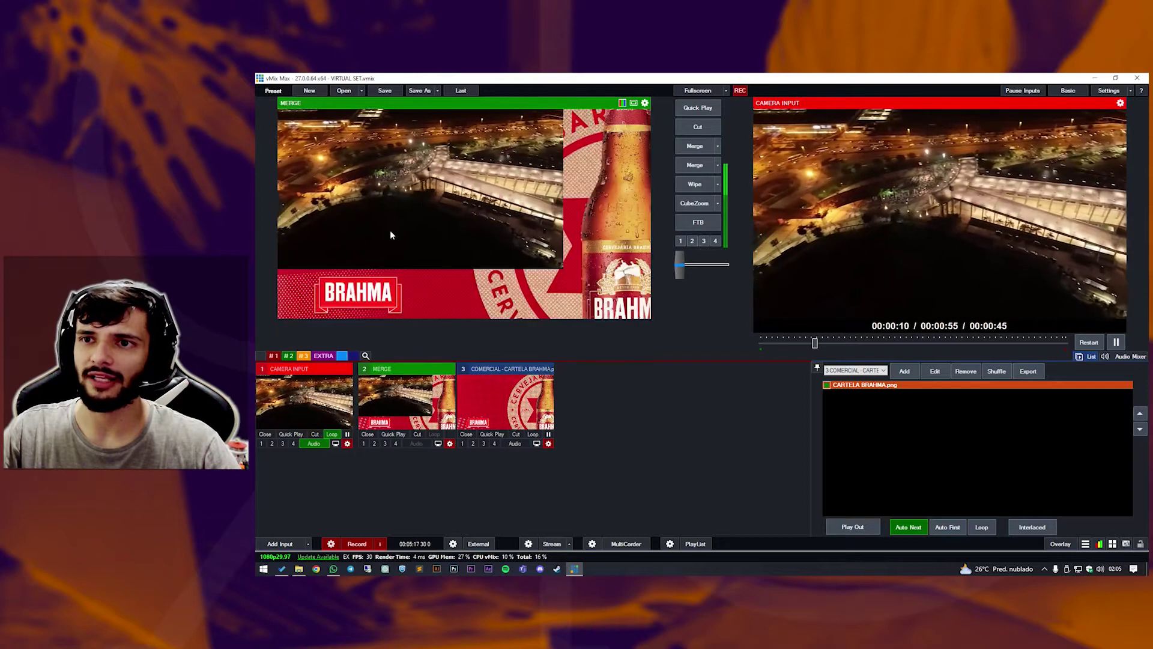
click(309, 394)
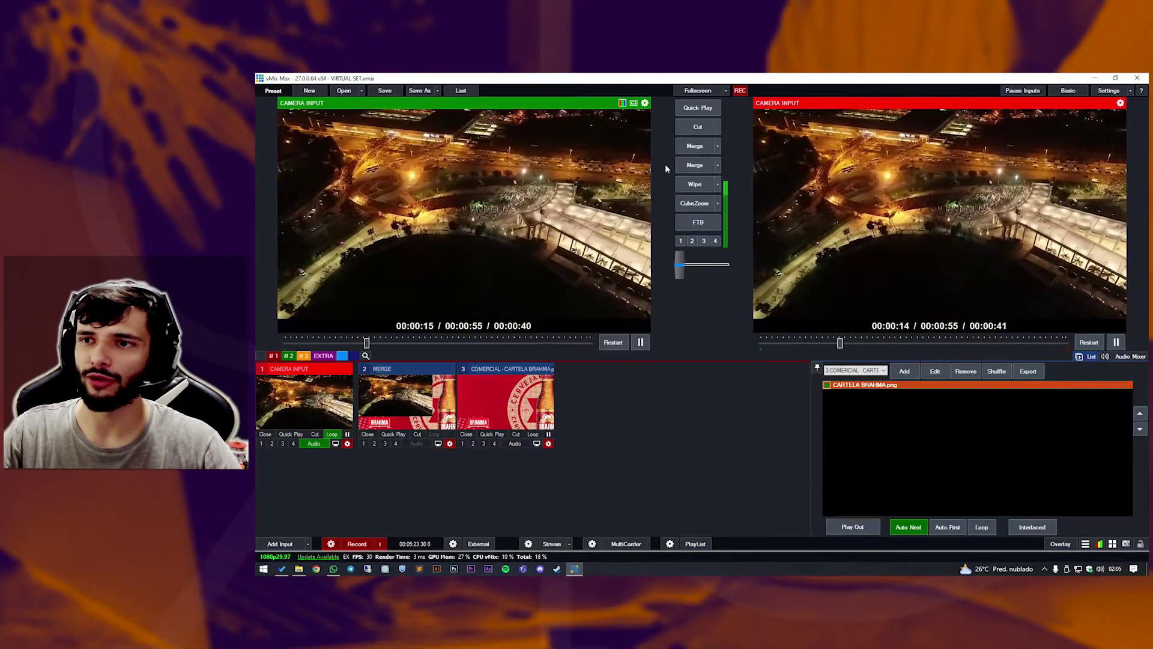
click(407, 407)
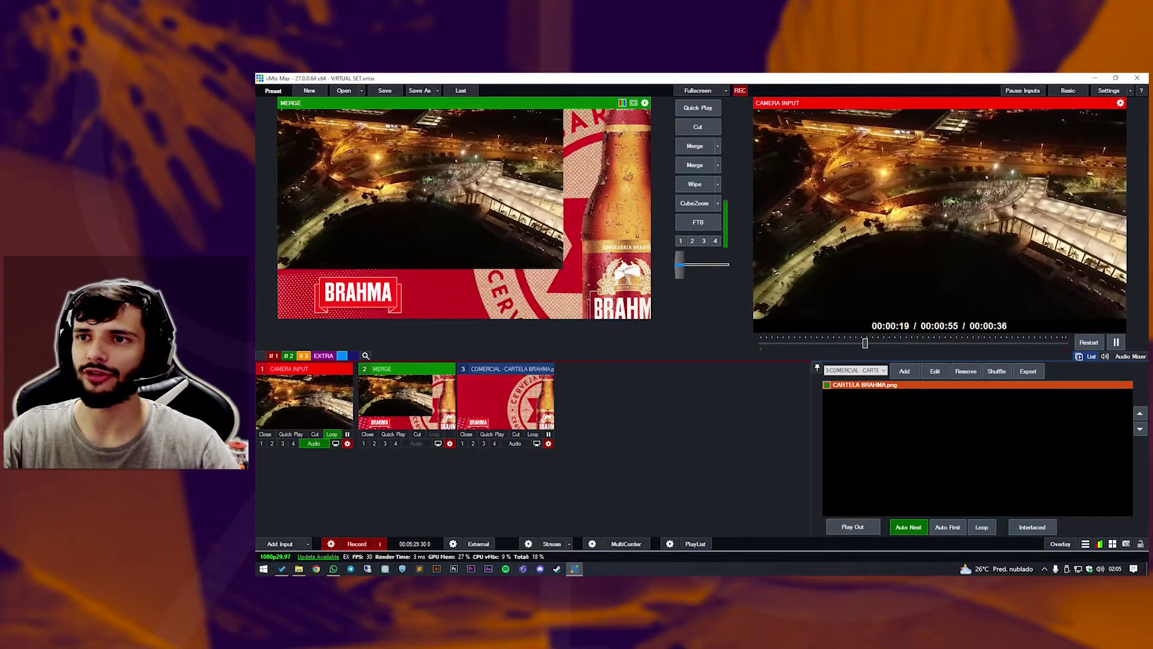
Set the first transition to Merge and run it repeatedly between the CAMERA INPUT and MERGE inputs.
click(717, 146)
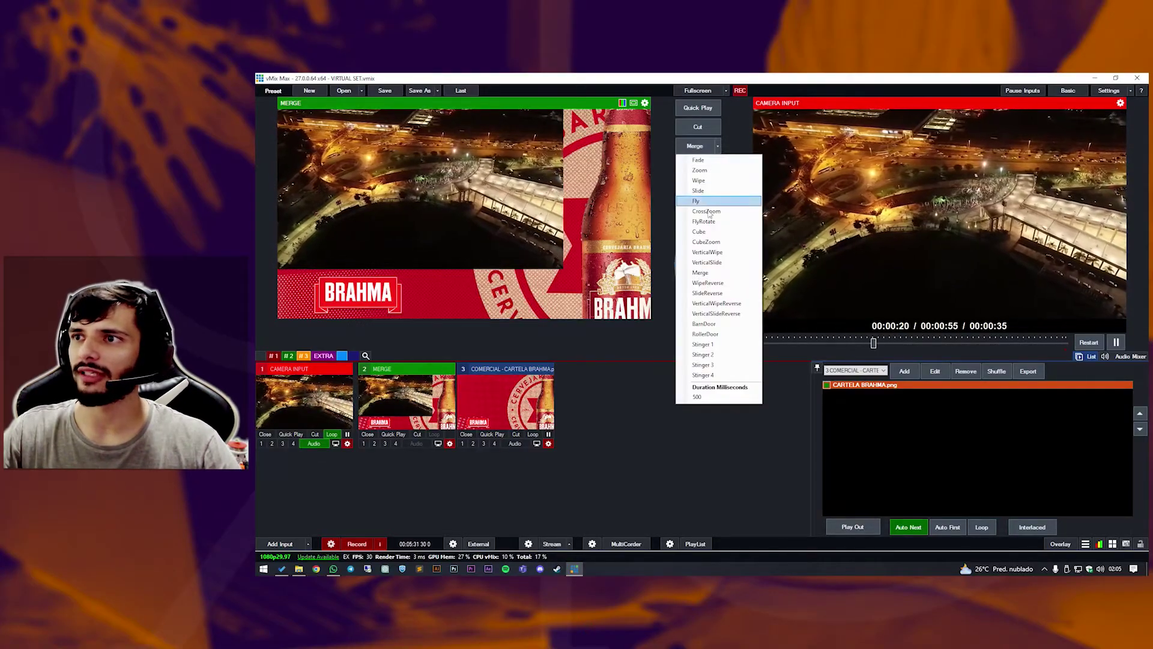
click(703, 273)
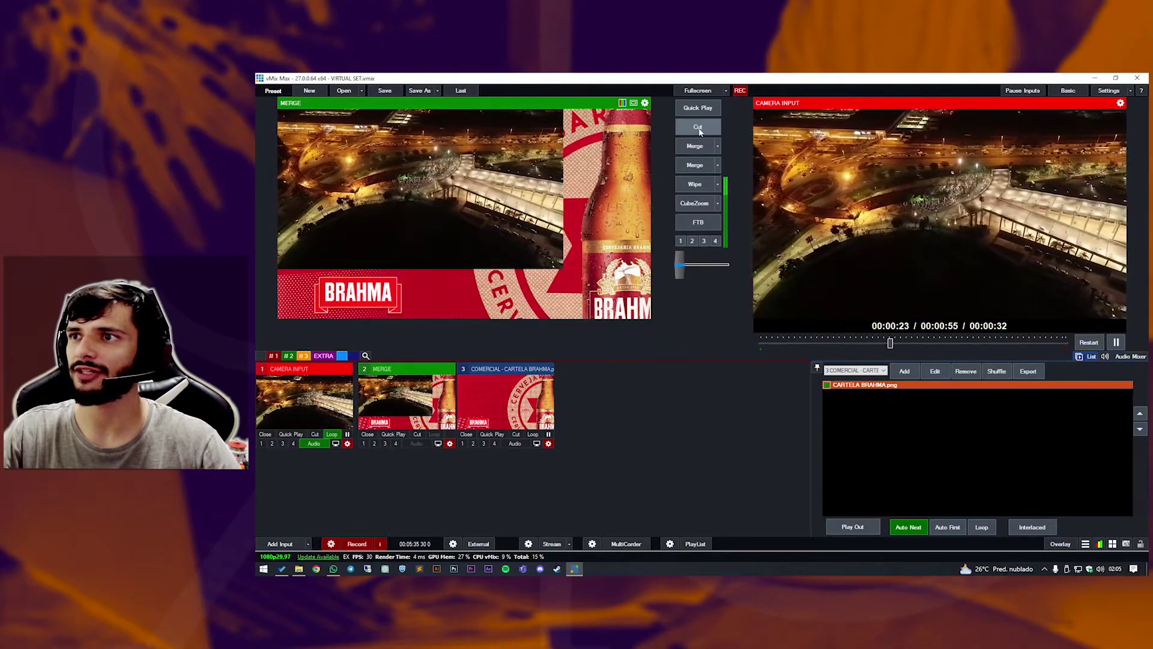
click(698, 146)
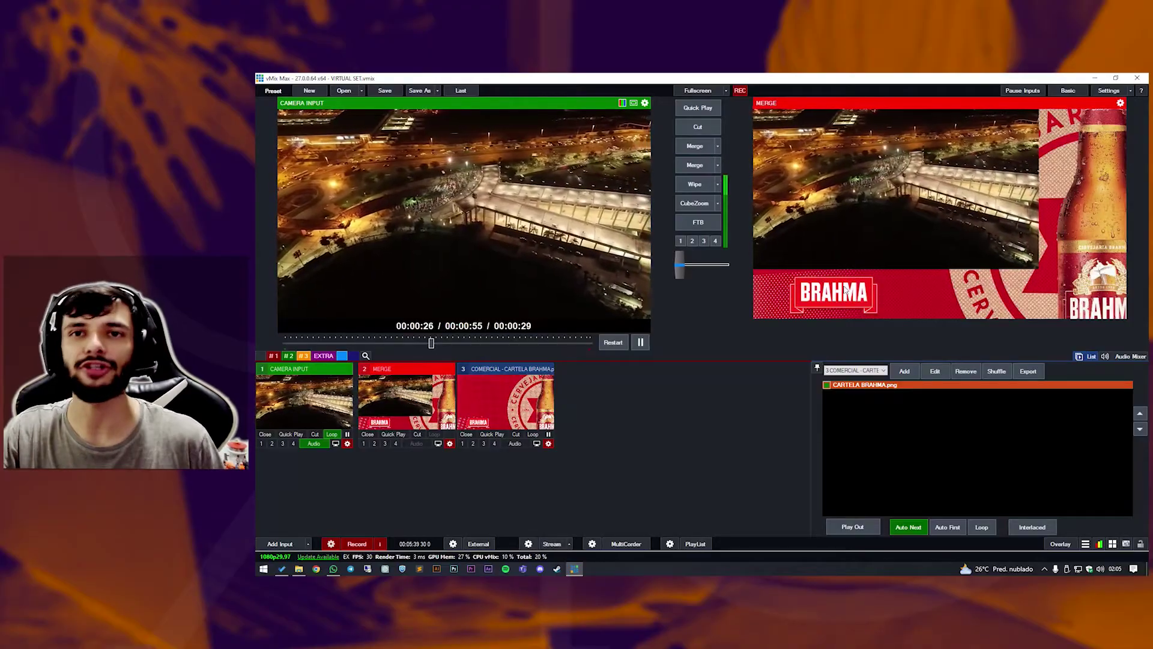
click(695, 147)
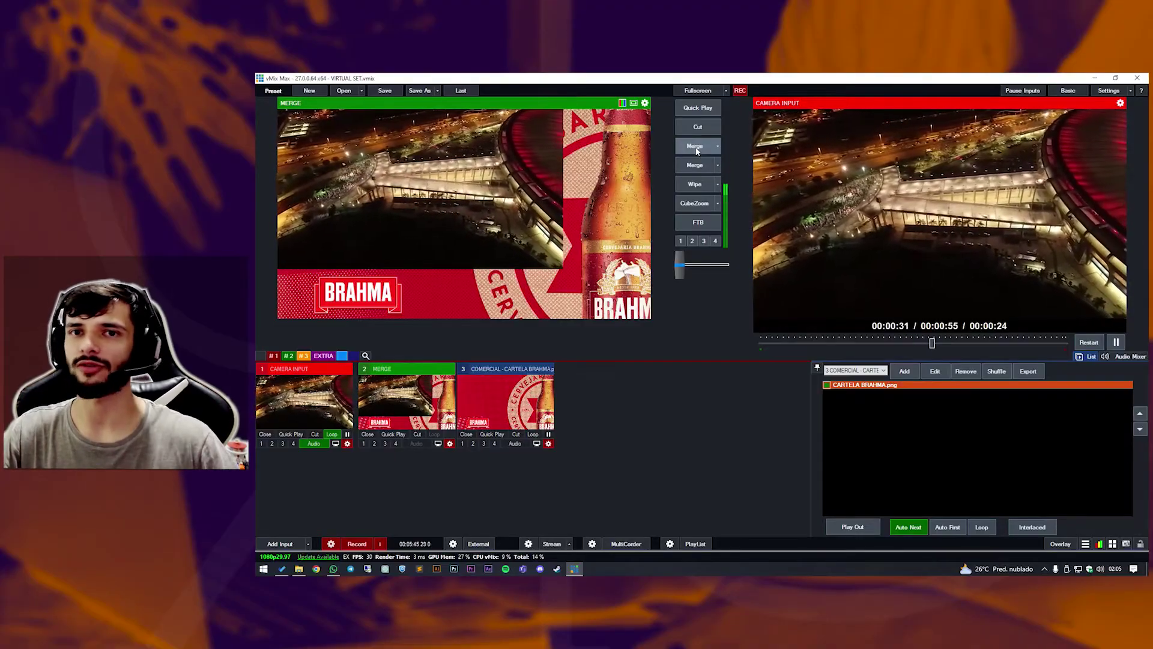
click(696, 147)
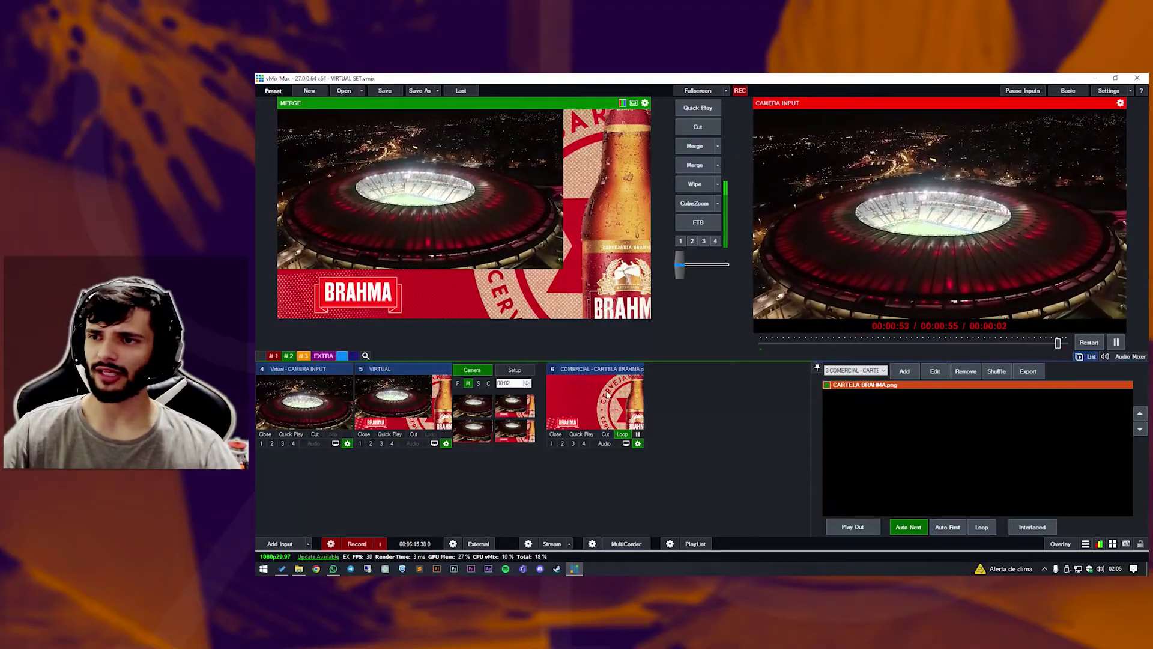
With VIRTUAL in preview, alternate the COMERCIAL list between ANIMATION FLATV.mp4 and CARTELA BRAHMA.png, ending on CARTELA BRAHMA.png.
click(641, 407)
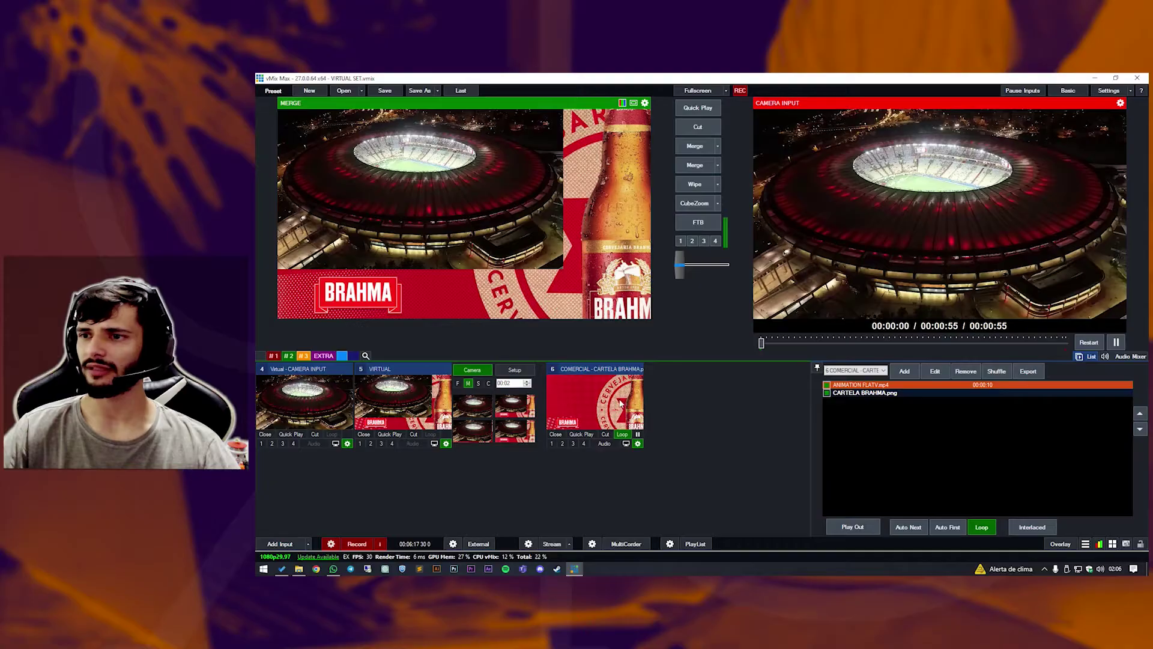
double_click(854, 385)
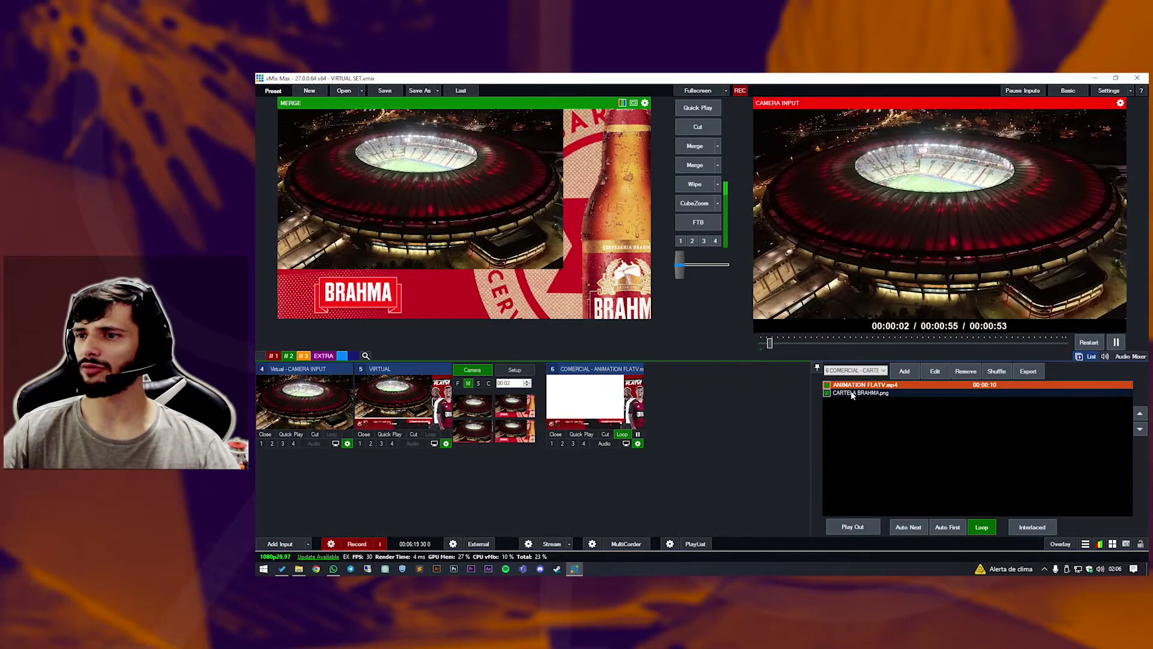
double_click(853, 393)
double_click(854, 385)
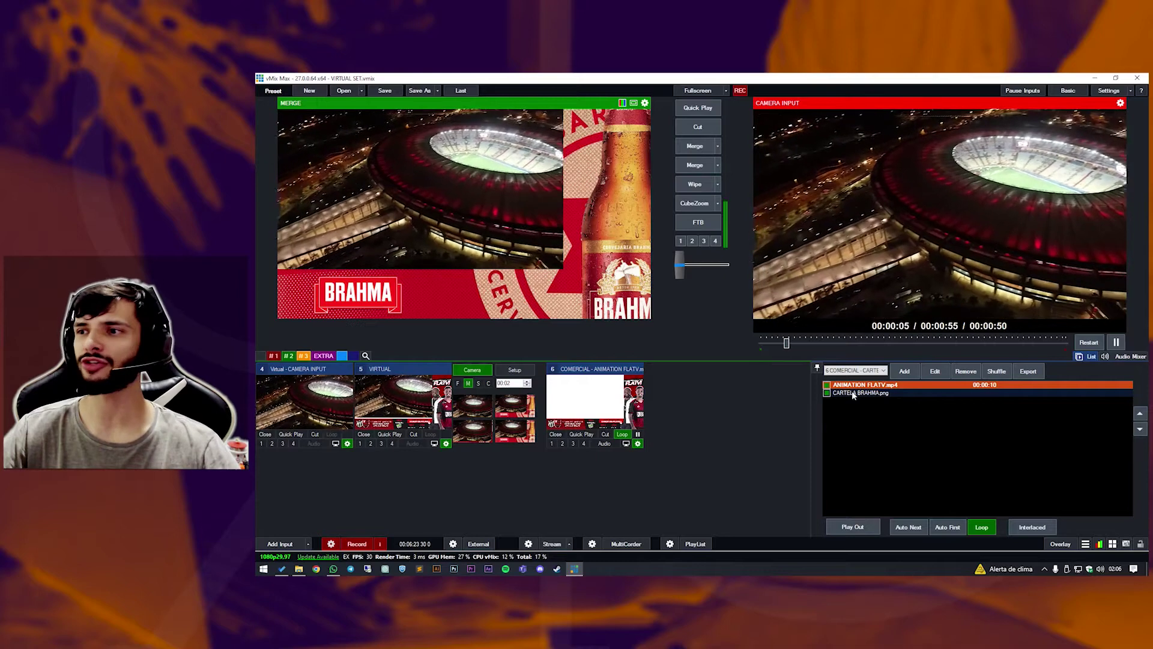
double_click(852, 394)
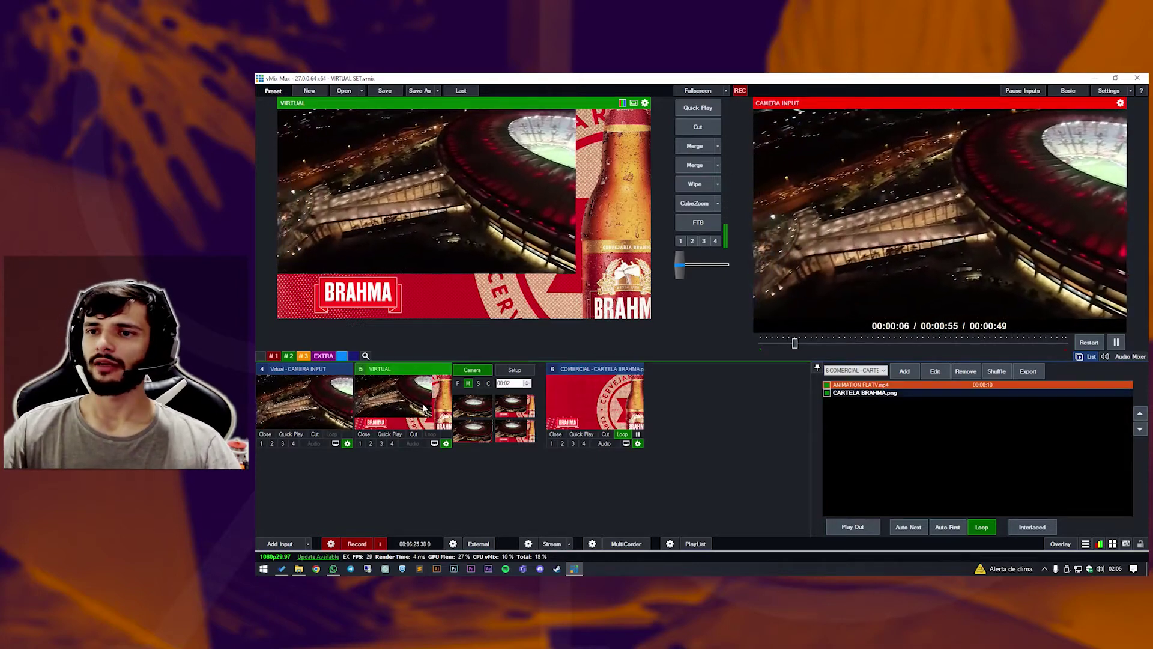
double_click(854, 385)
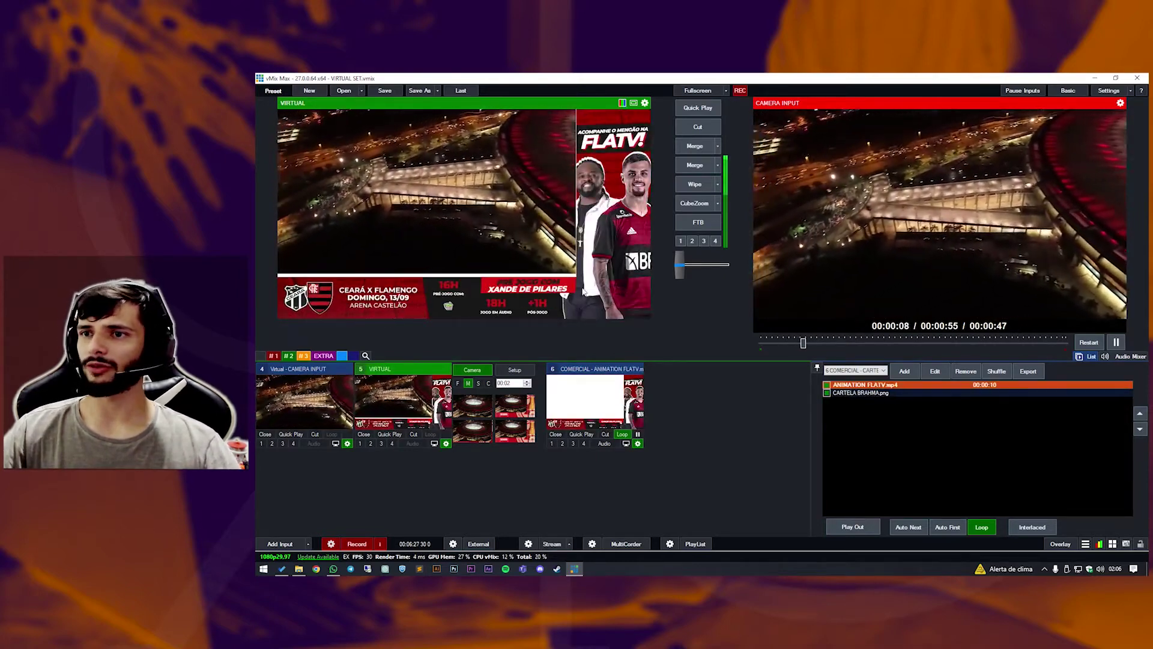
double_click(860, 393)
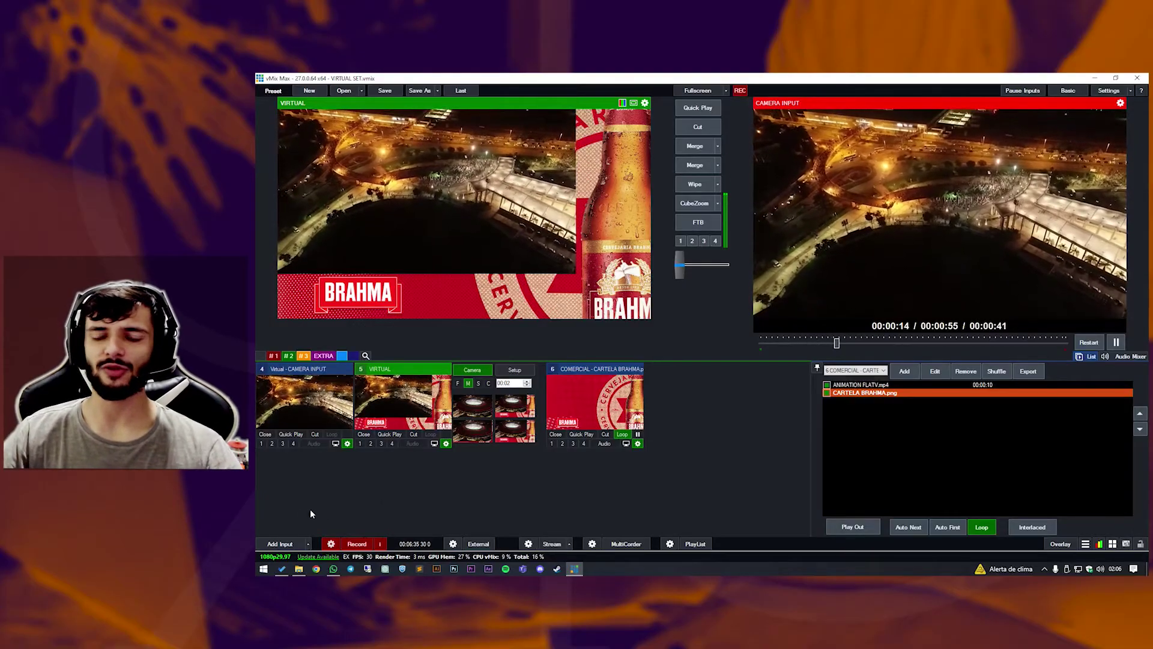
Look at the Blank virtual set among the new input types and leave without adding it.
click(282, 544)
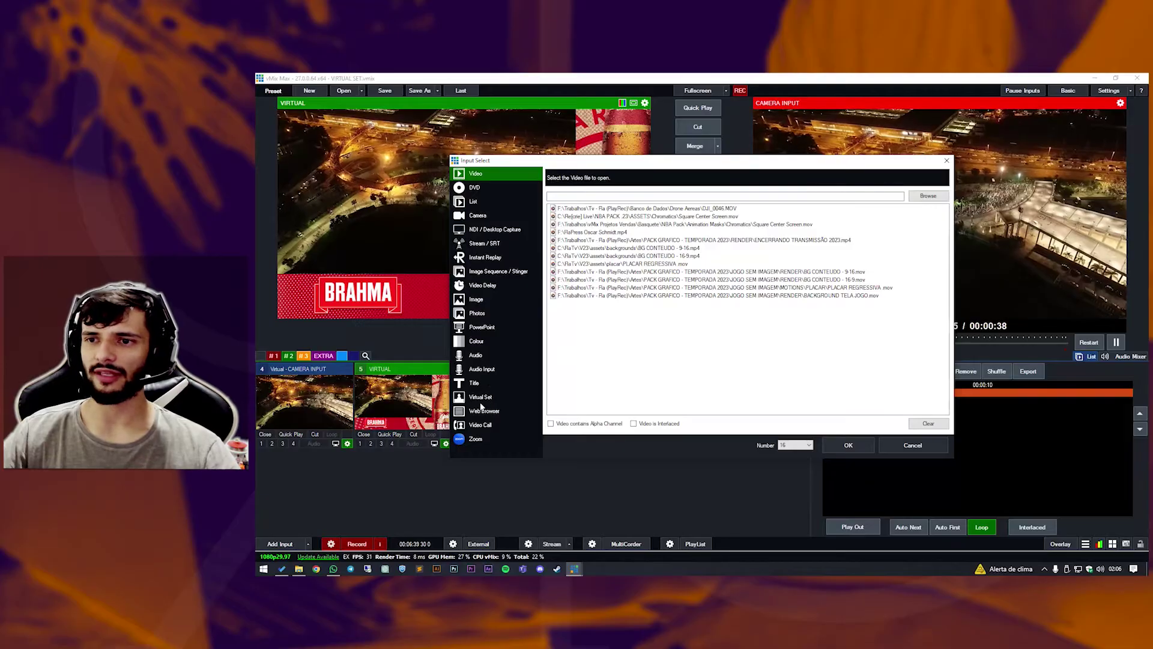
click(481, 398)
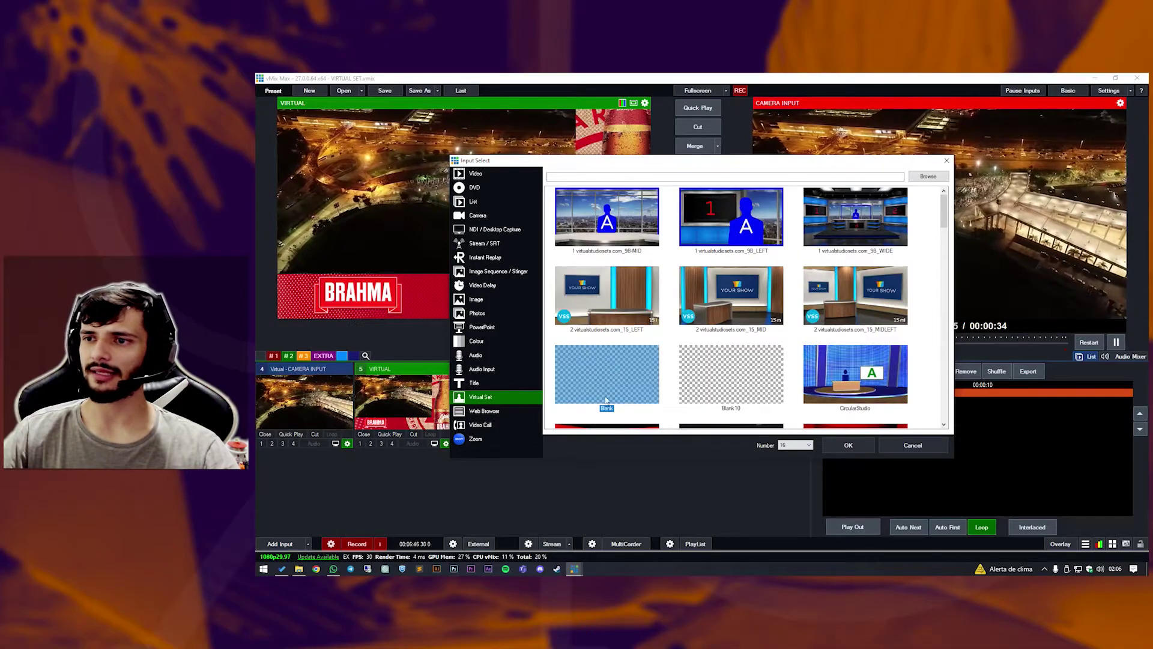
click(896, 448)
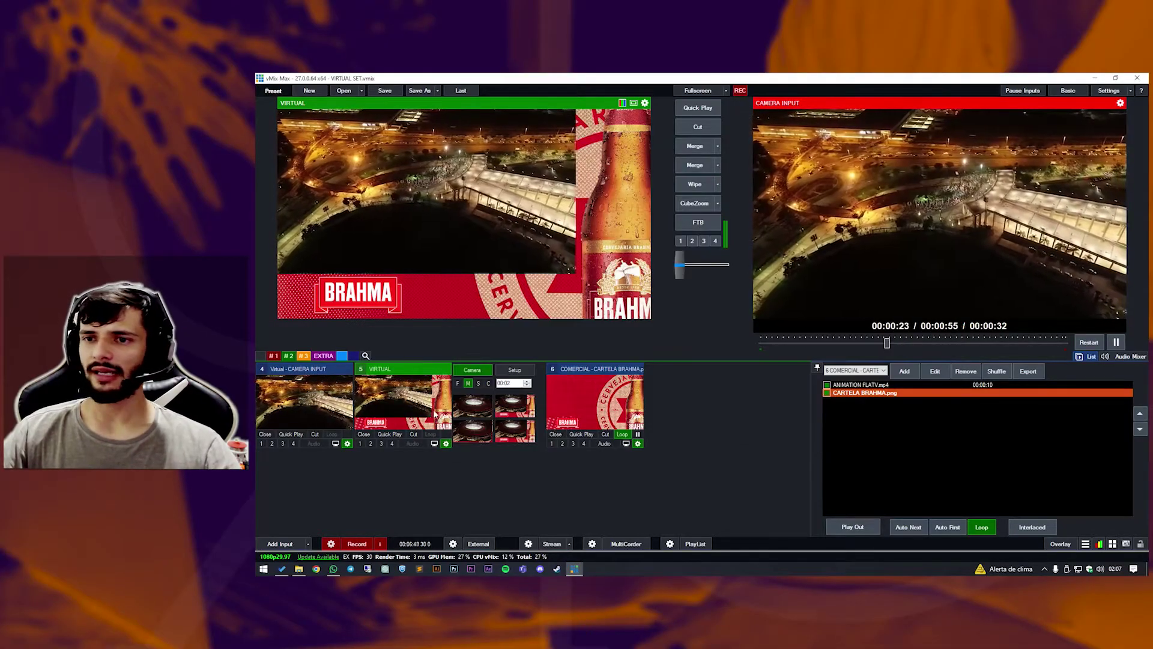
Compare the VIRTUAL input's camera and setup views, and check its layer choices and the COMERCIAL list's items.
click(477, 368)
click(515, 371)
click(489, 371)
click(480, 370)
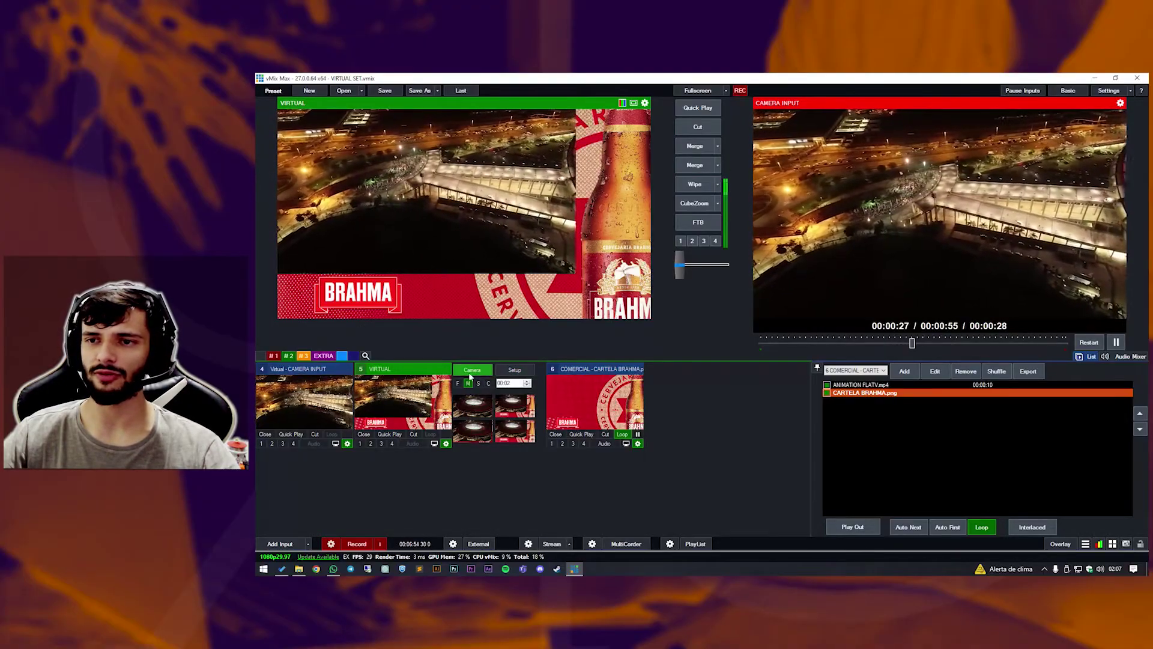
click(513, 371)
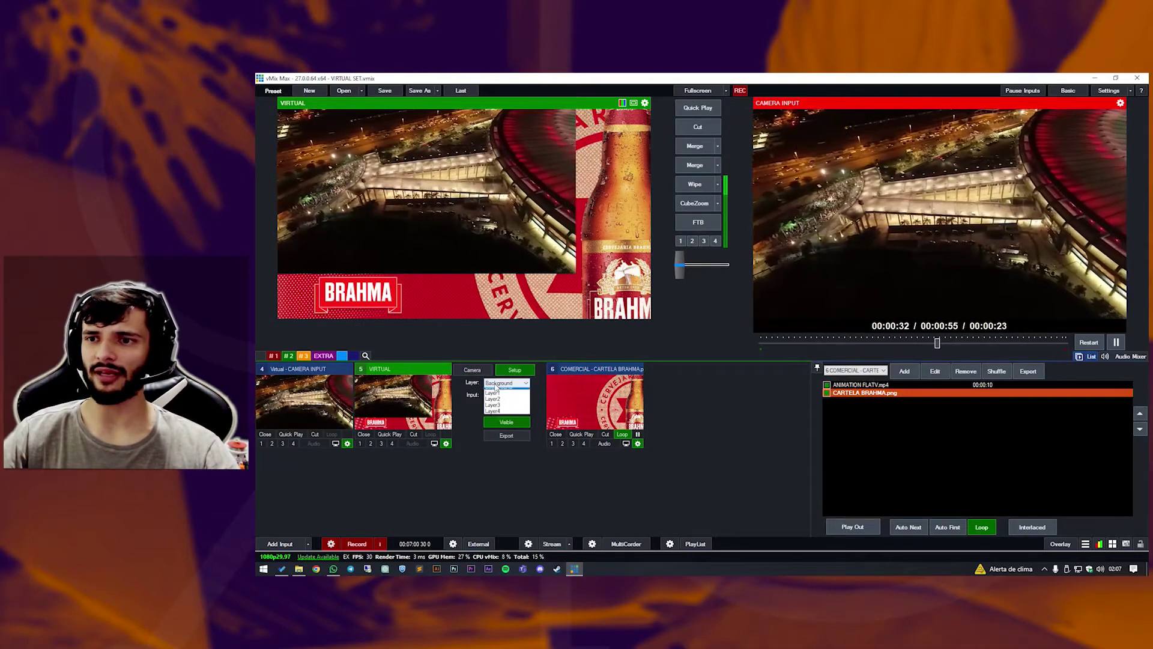
right_click(580, 387)
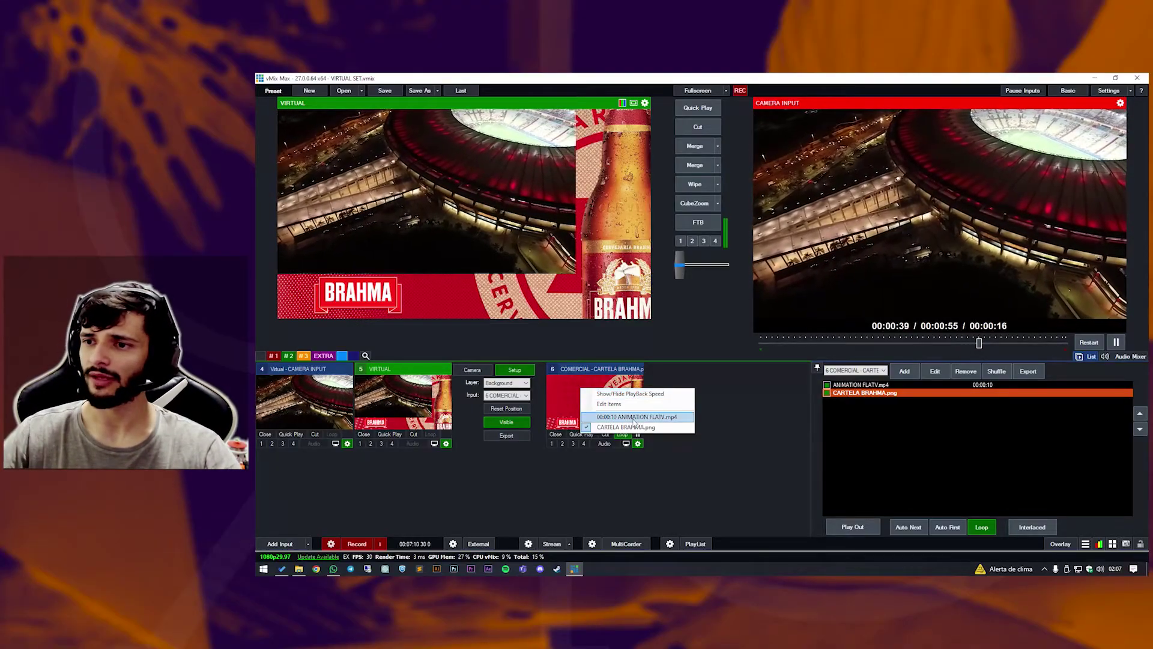
click(714, 378)
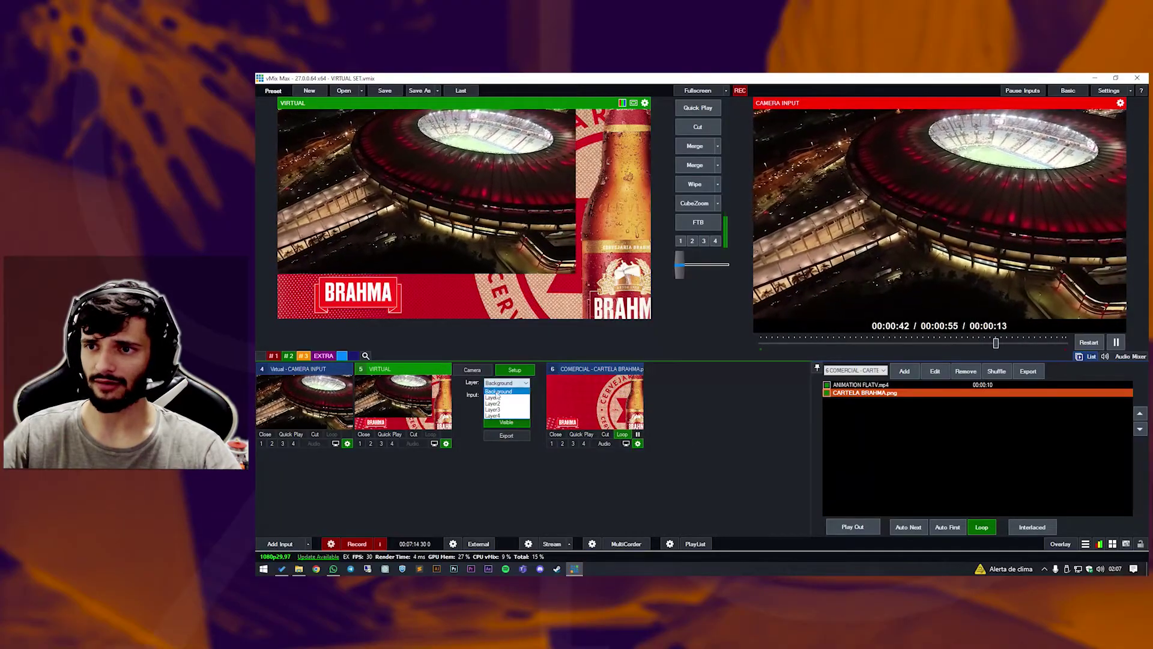
Select Layer1 in the VIRTUAL input's setup and assign input 4, Virtual - CAMERA INPUT, to it.
click(498, 391)
click(498, 397)
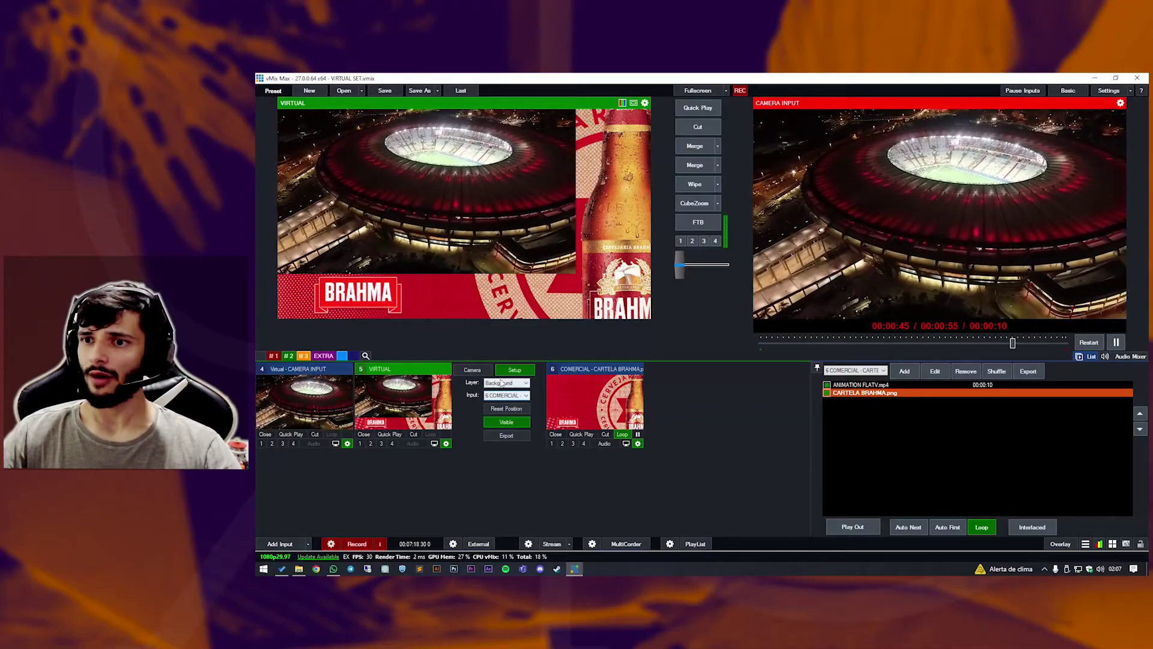
click(501, 383)
click(498, 396)
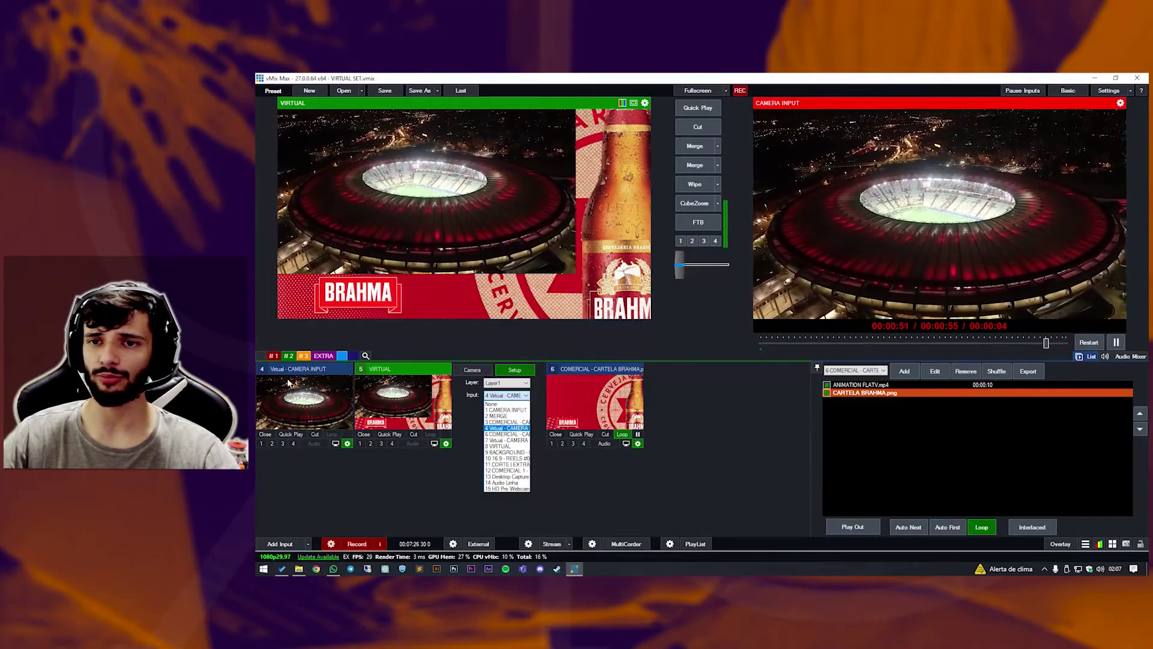
click(500, 428)
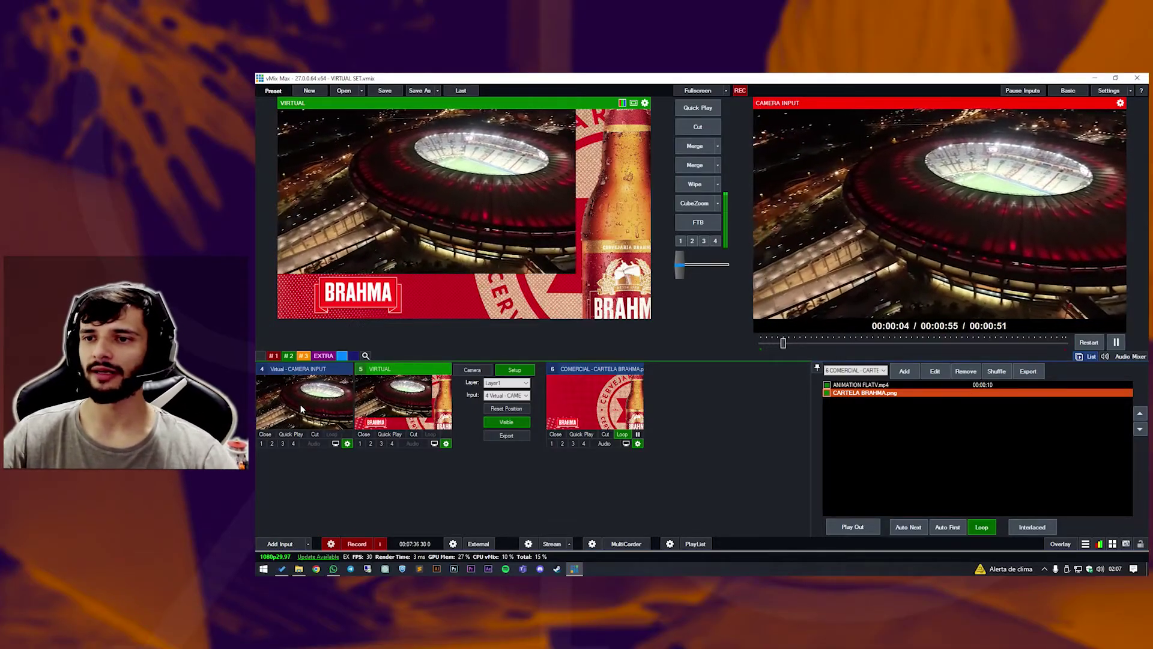
click(506, 395)
click(506, 404)
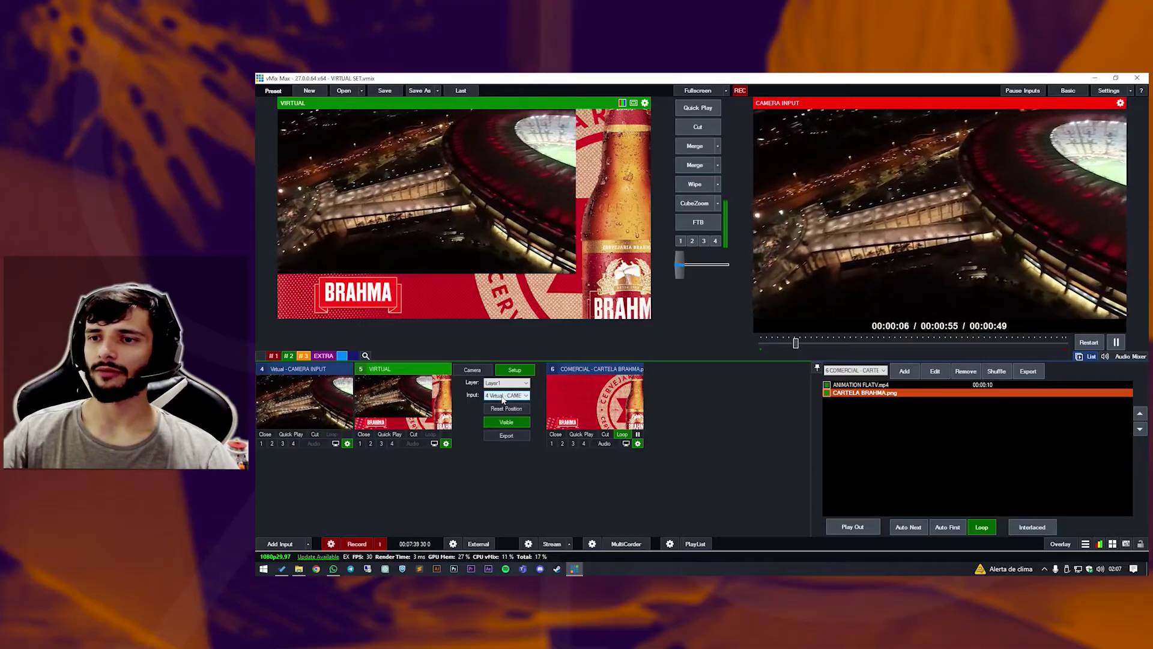
Return to the VIRTUAL input's camera presets, view the second preset's zoom and pan settings, and cancel without changes.
click(472, 370)
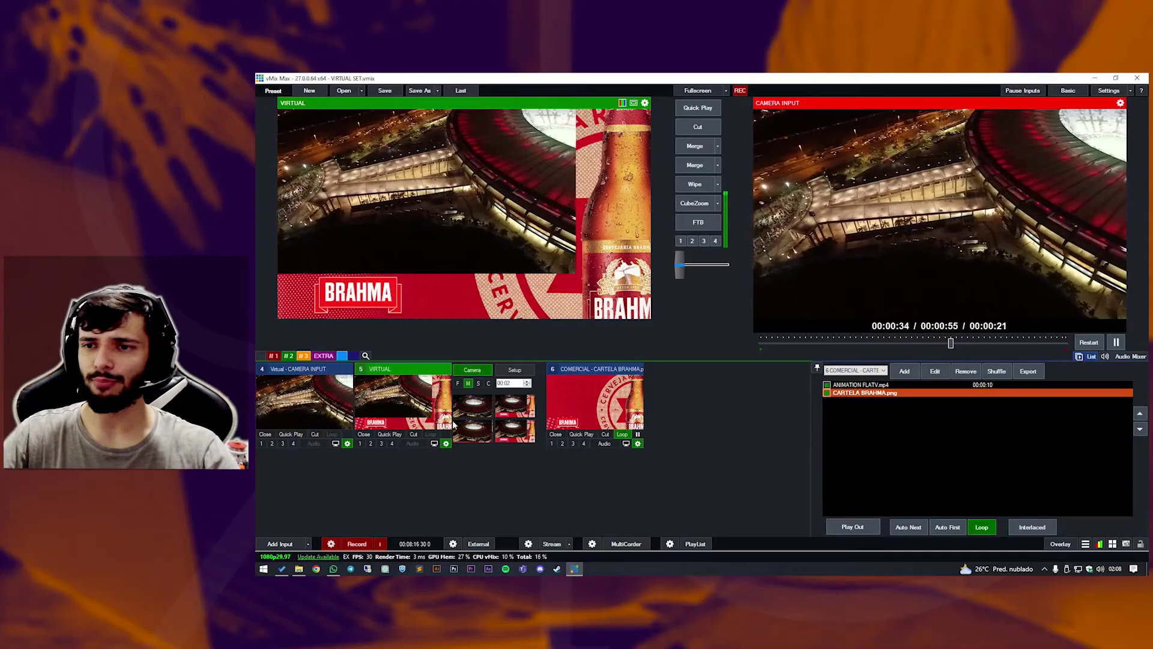
double_click(518, 409)
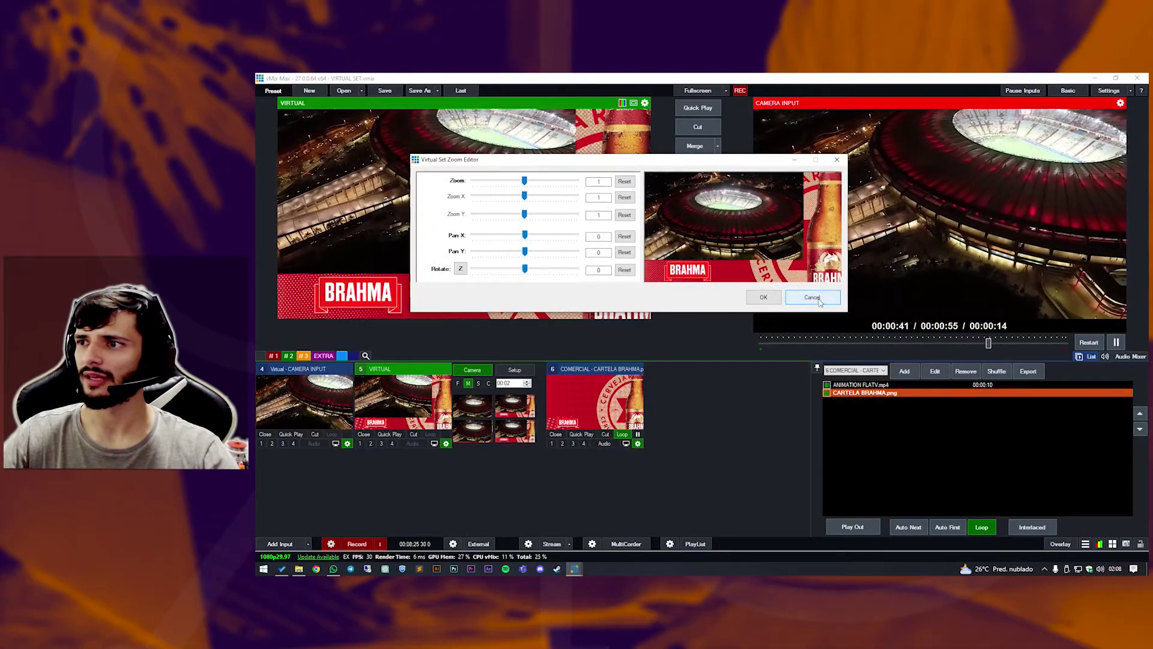
click(814, 298)
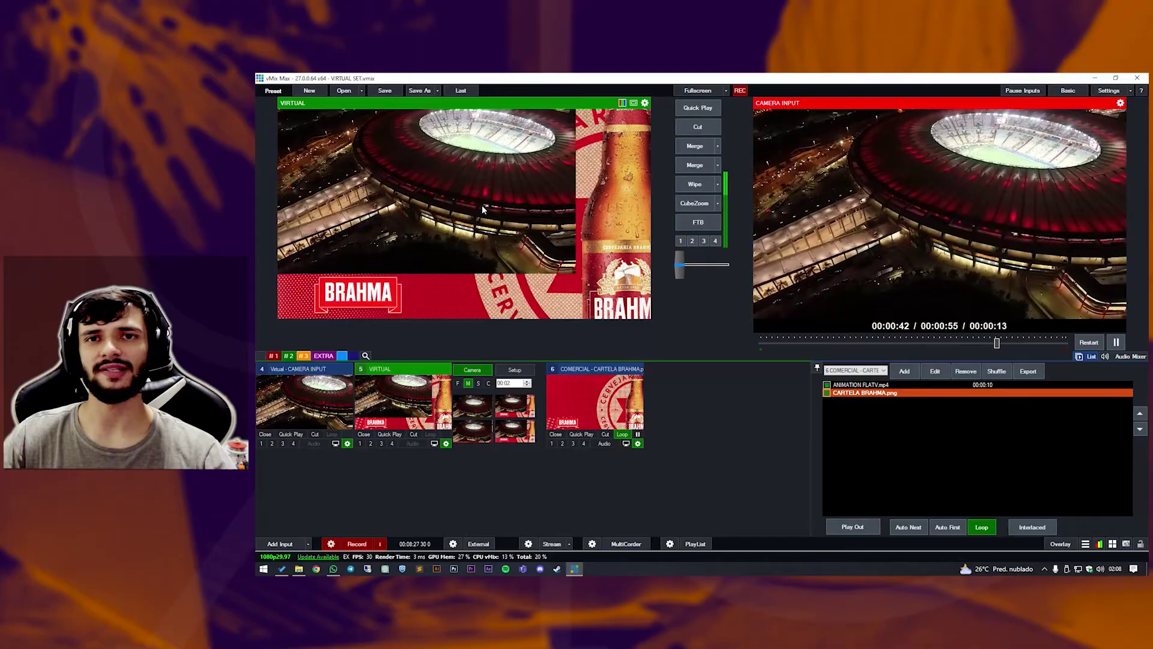
Reset the zoom, Pan X, Pan Y and rotation of the VIRTUAL input's layer 2, 4 Virtual - CAMERA INPUT.
click(446, 443)
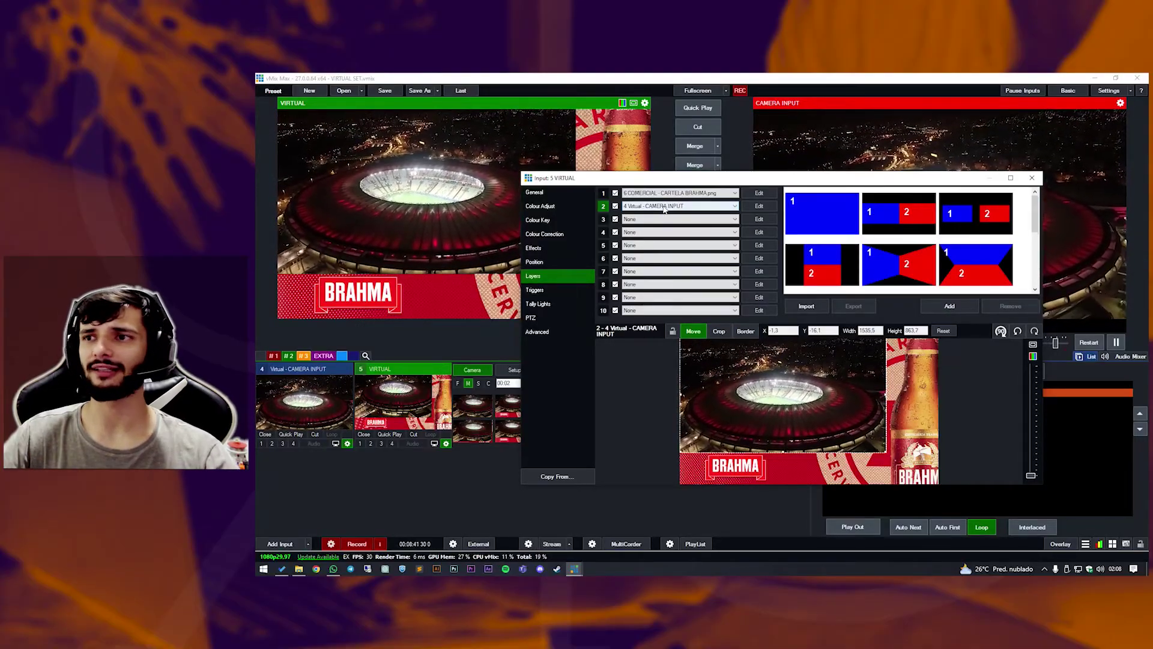
click(759, 206)
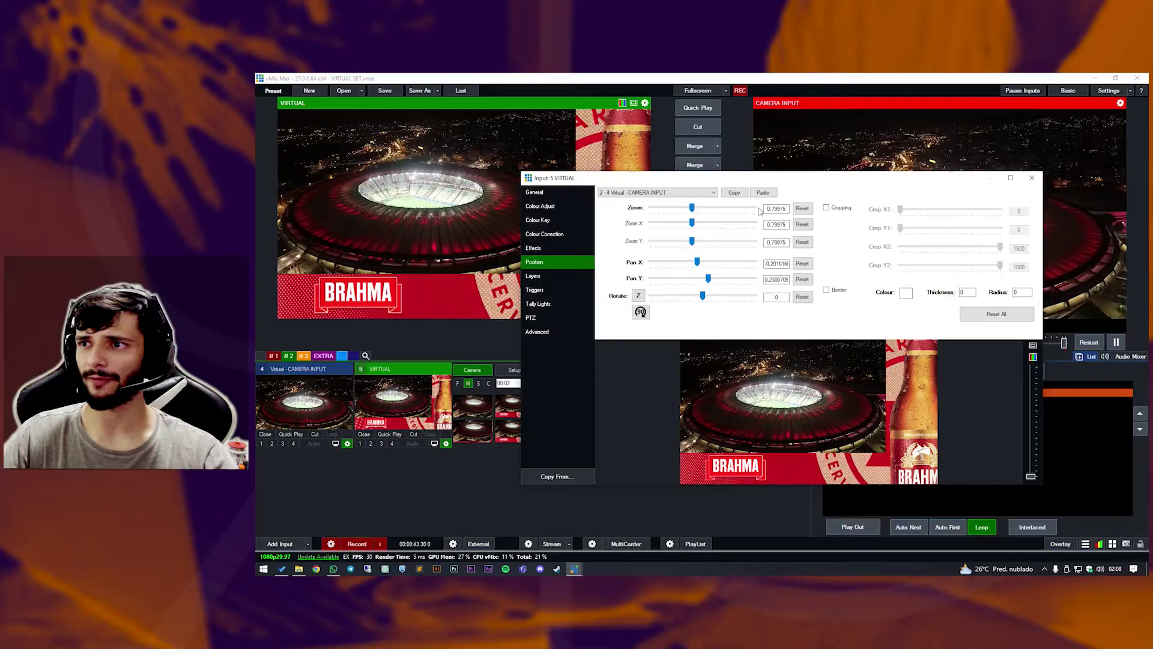
click(803, 209)
click(803, 263)
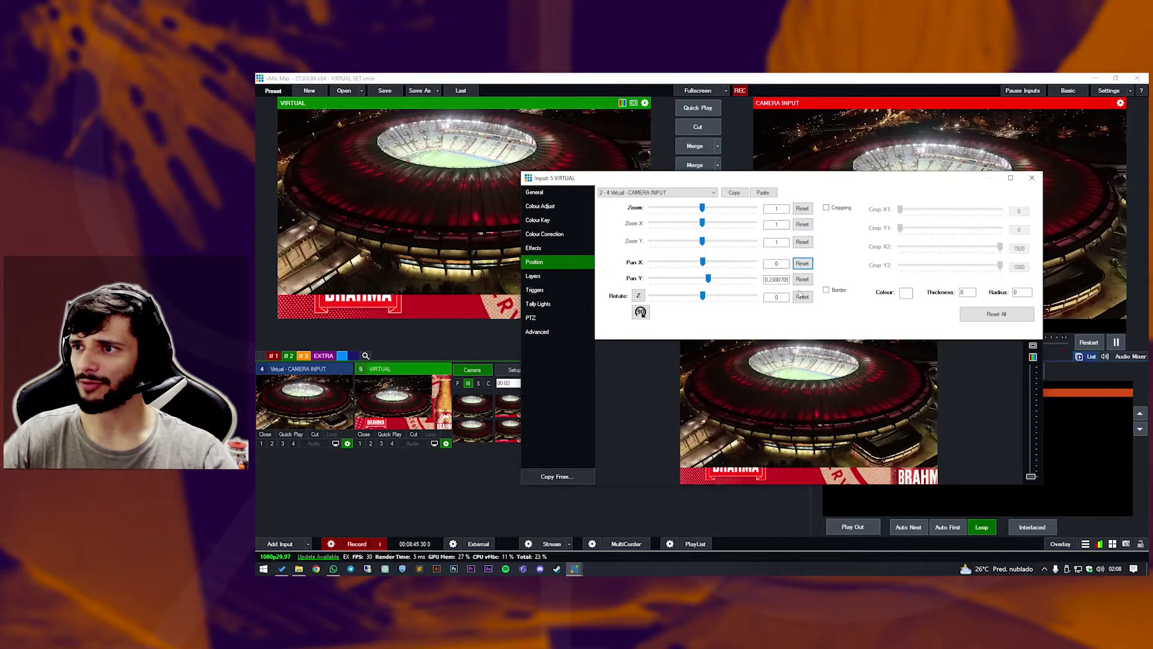
click(803, 278)
click(803, 297)
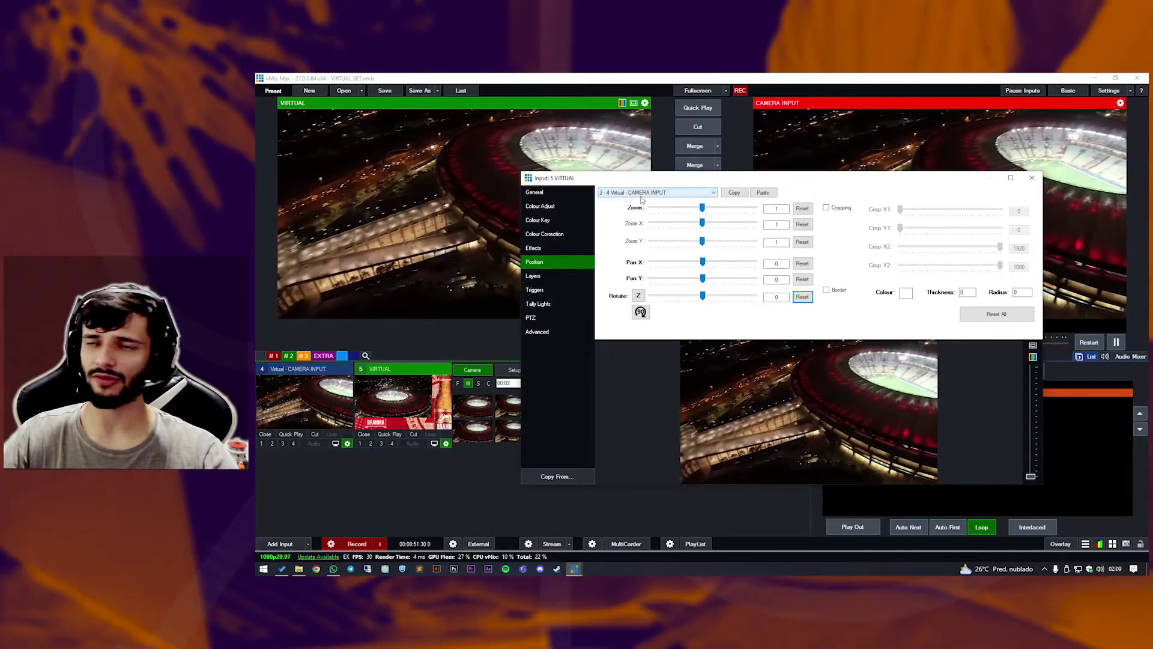
Shrink the VIRTUAL input's camera layer to about 1498 × 843 within its frame, keeping its upper-left corner fixed, and close the input settings.
click(532, 276)
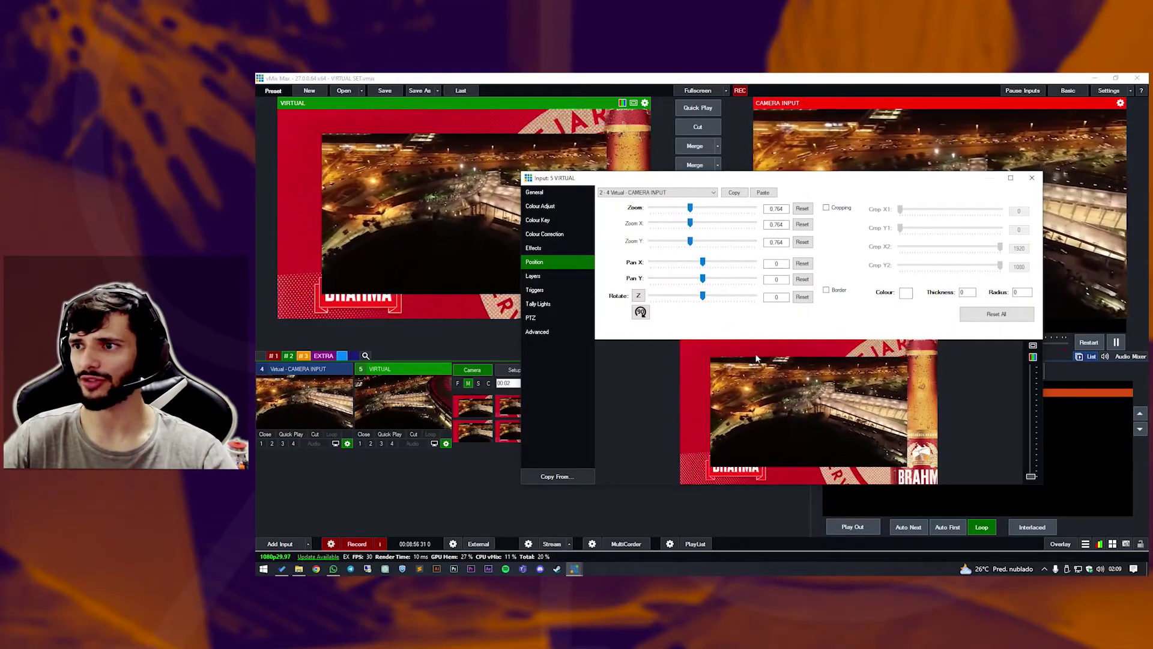
click(803, 209)
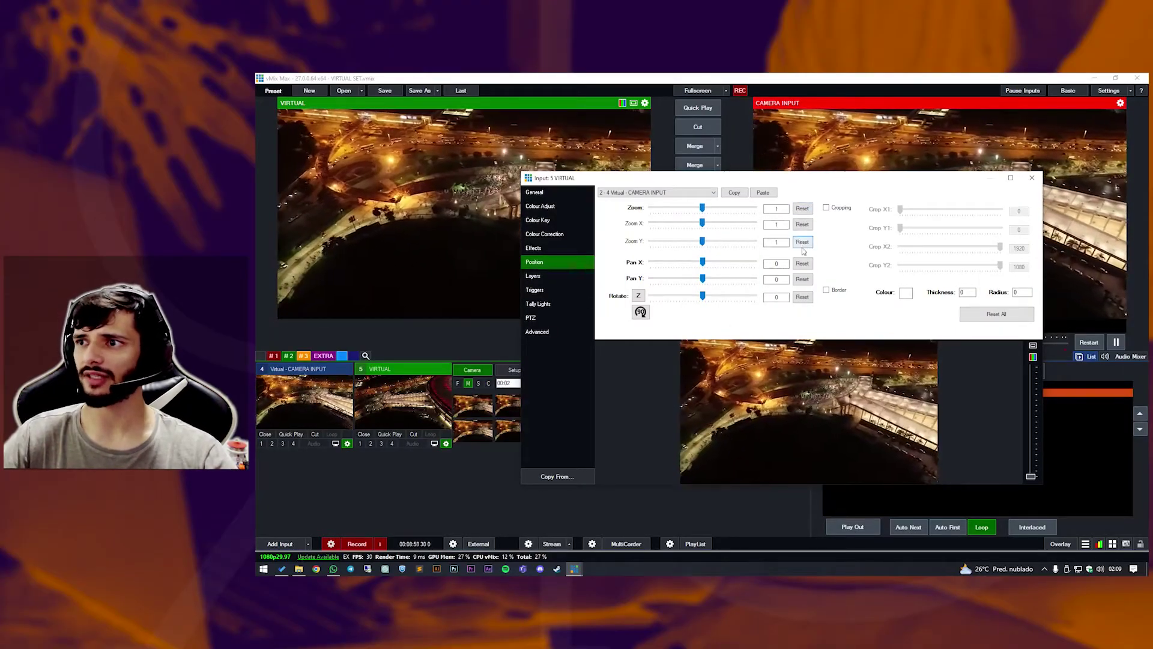
click(542, 277)
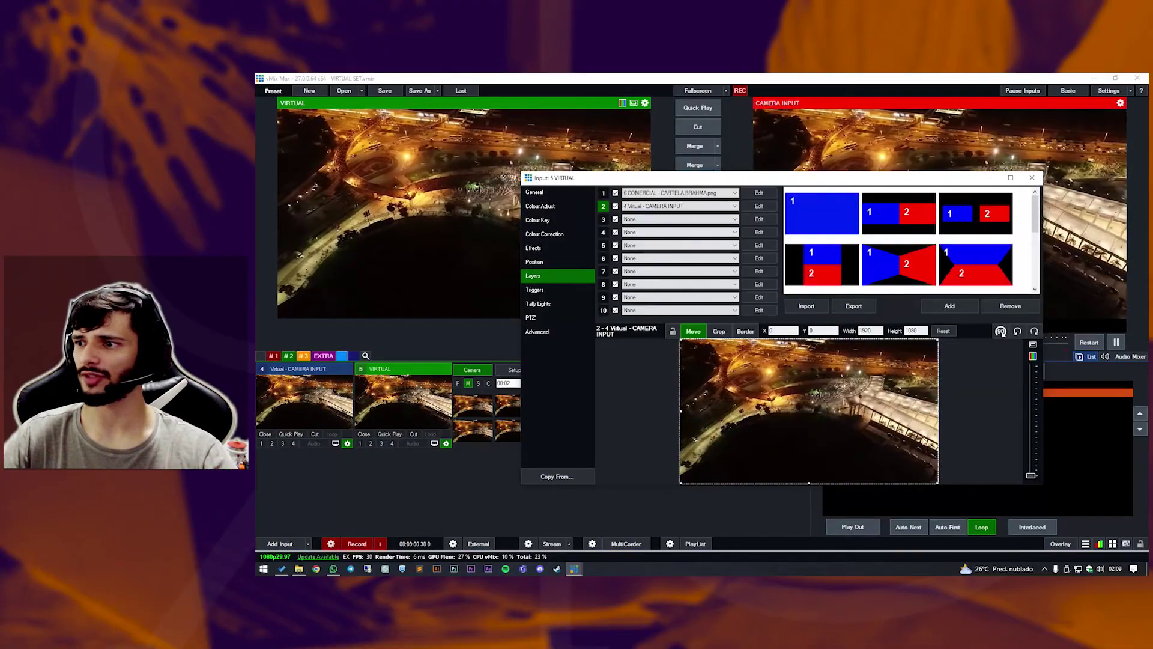
drag(938, 484, 881, 458)
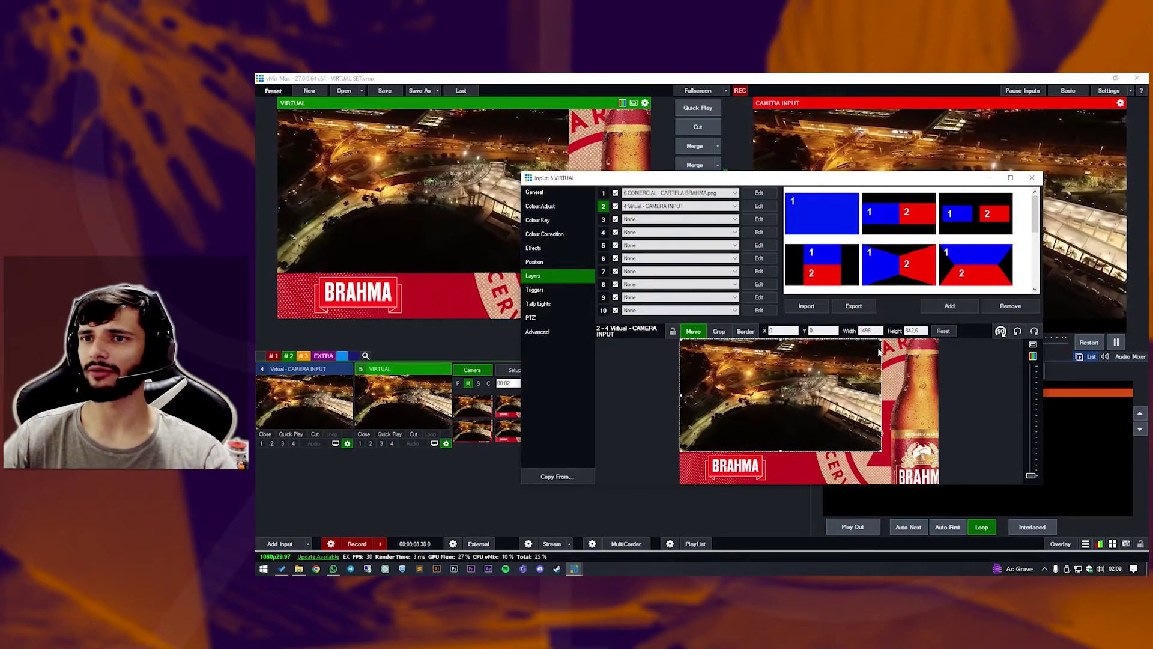
key(Escape)
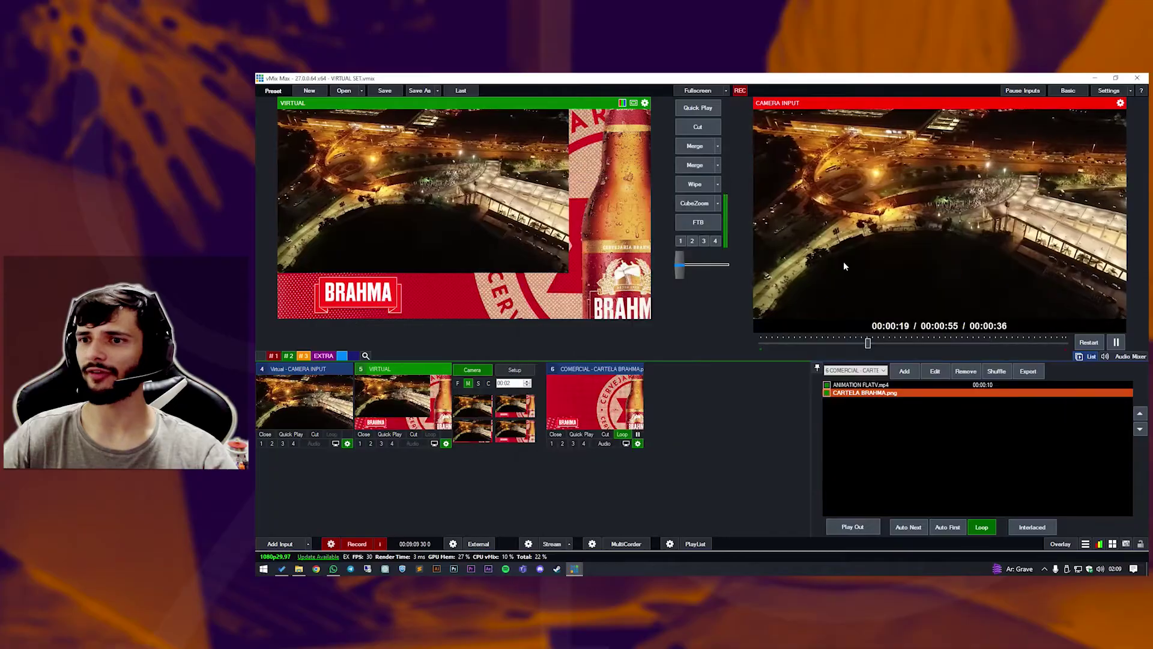
Open the VIRTUAL input's first camera preset for editing and reset its zoom, Pan X, Pan Y and rotation.
double_click(474, 407)
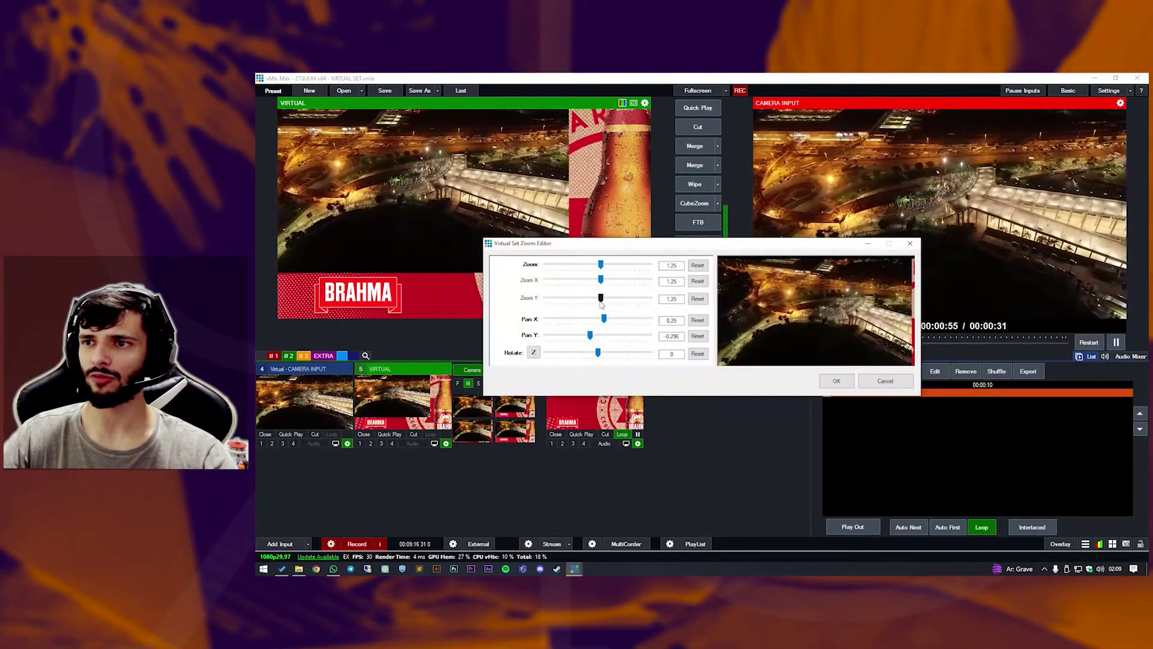
click(698, 265)
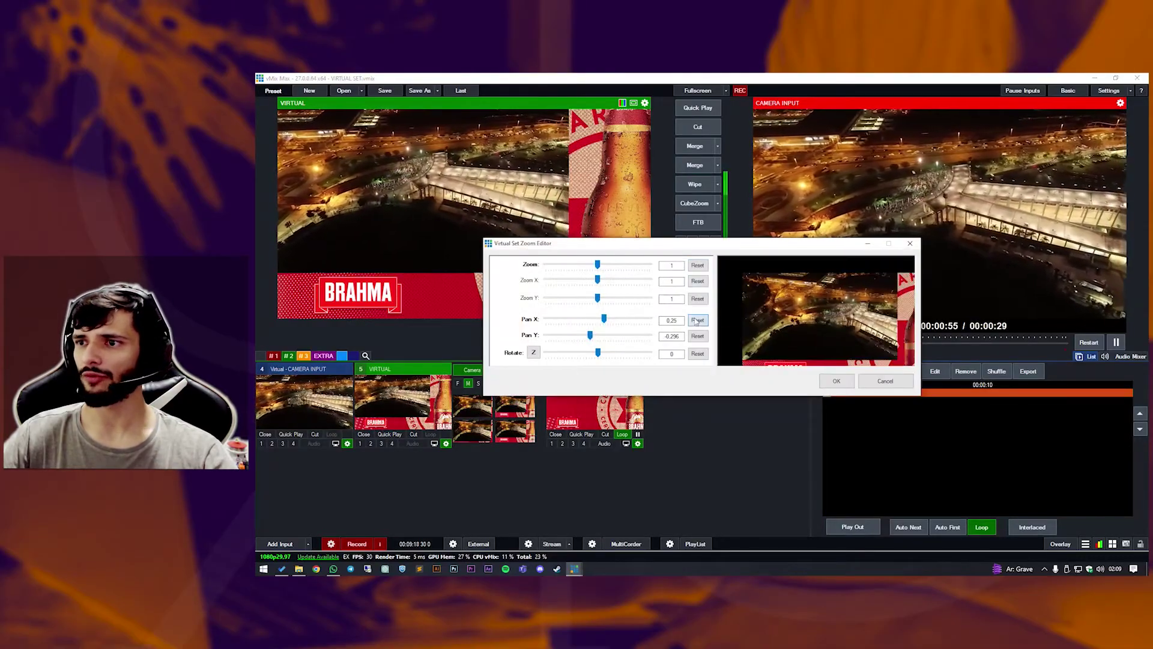
click(697, 320)
click(697, 336)
click(698, 353)
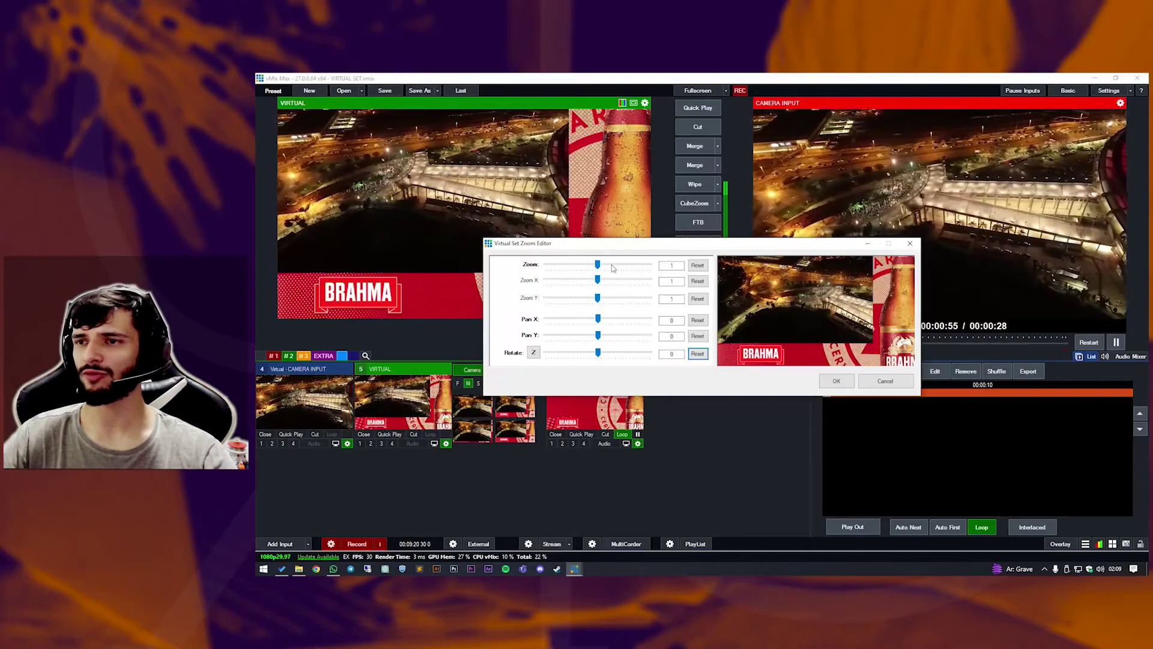
Reframe the first camera preset onto the camera picture with zoom 1.28, Pan X 0.26 and Pan Y about -0.283, and save it.
drag(595, 266, 599, 266)
drag(775, 285, 844, 359)
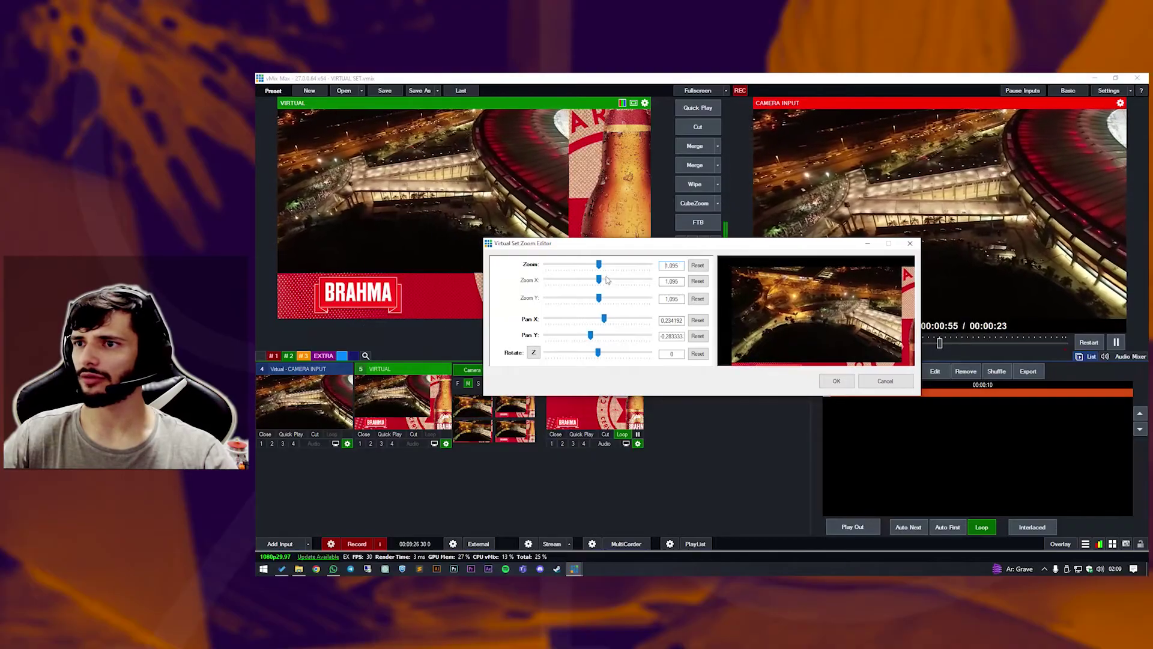
drag(599, 267, 602, 268)
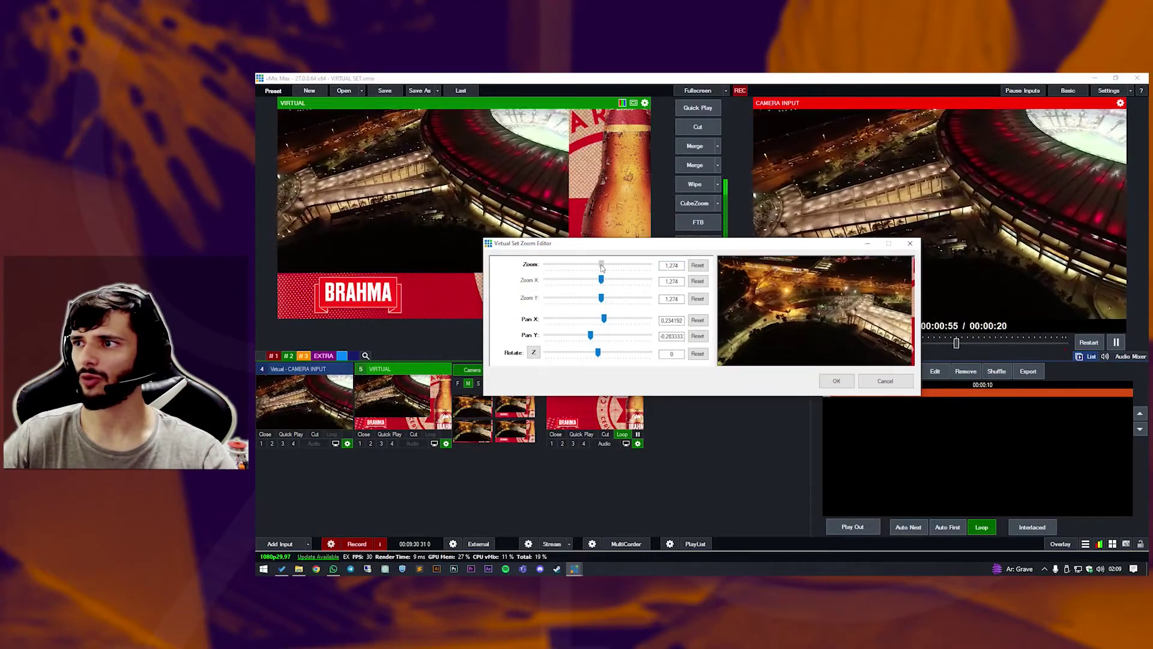
drag(604, 322, 605, 320)
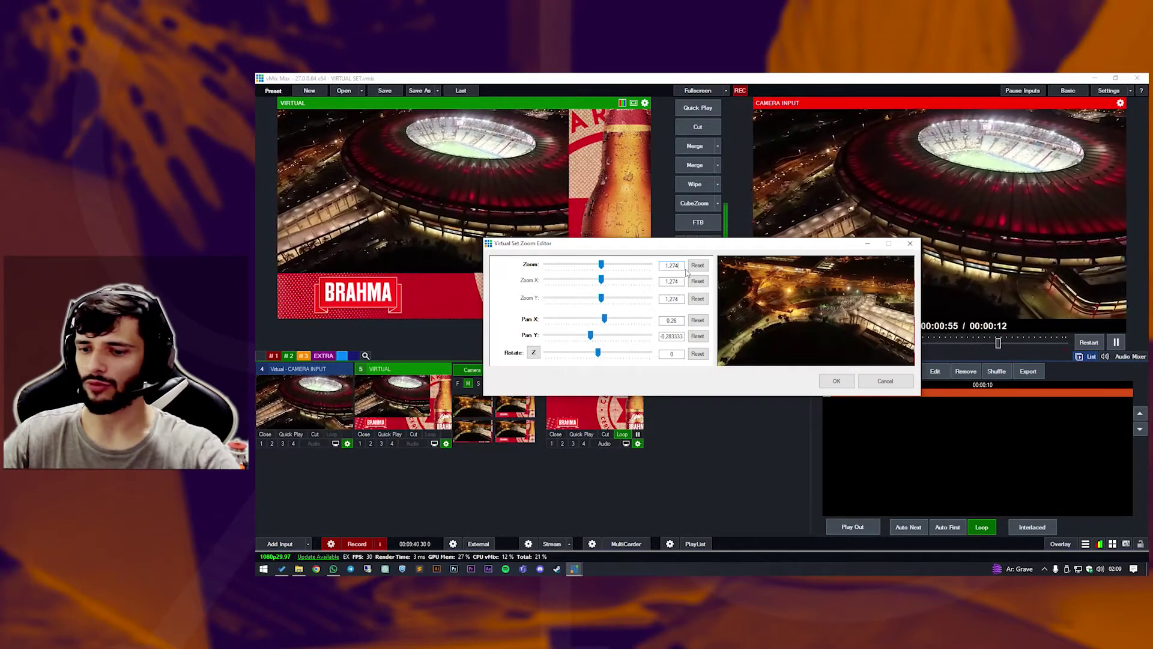
key(BackSpace)
key(BackSpace)
text(8)
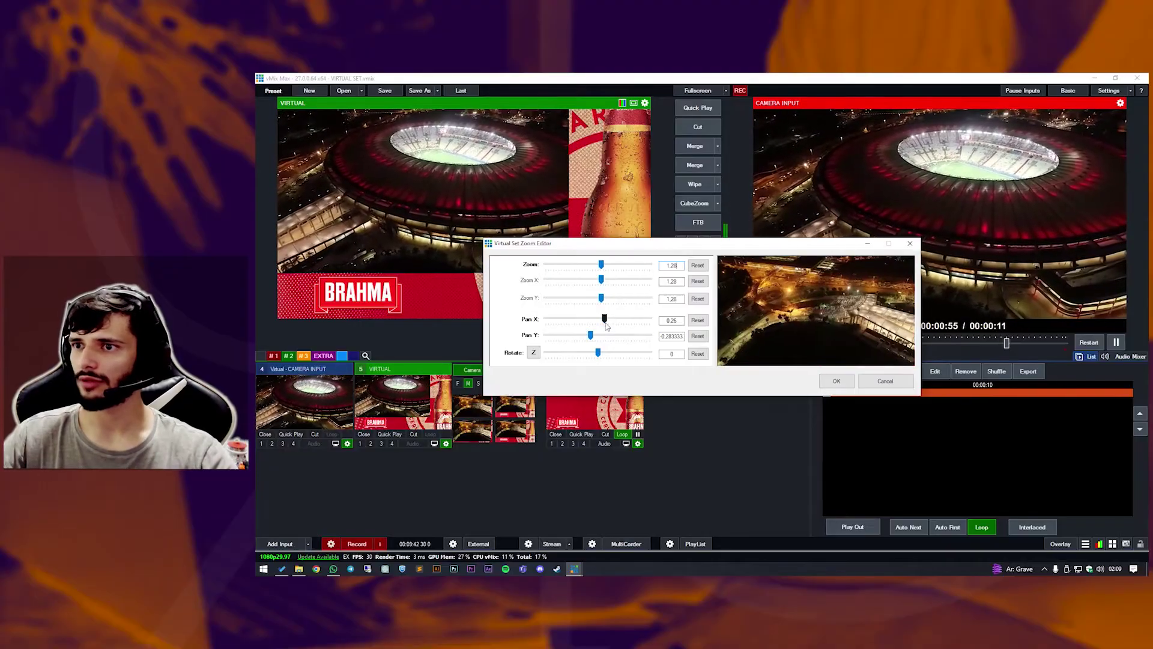
click(847, 385)
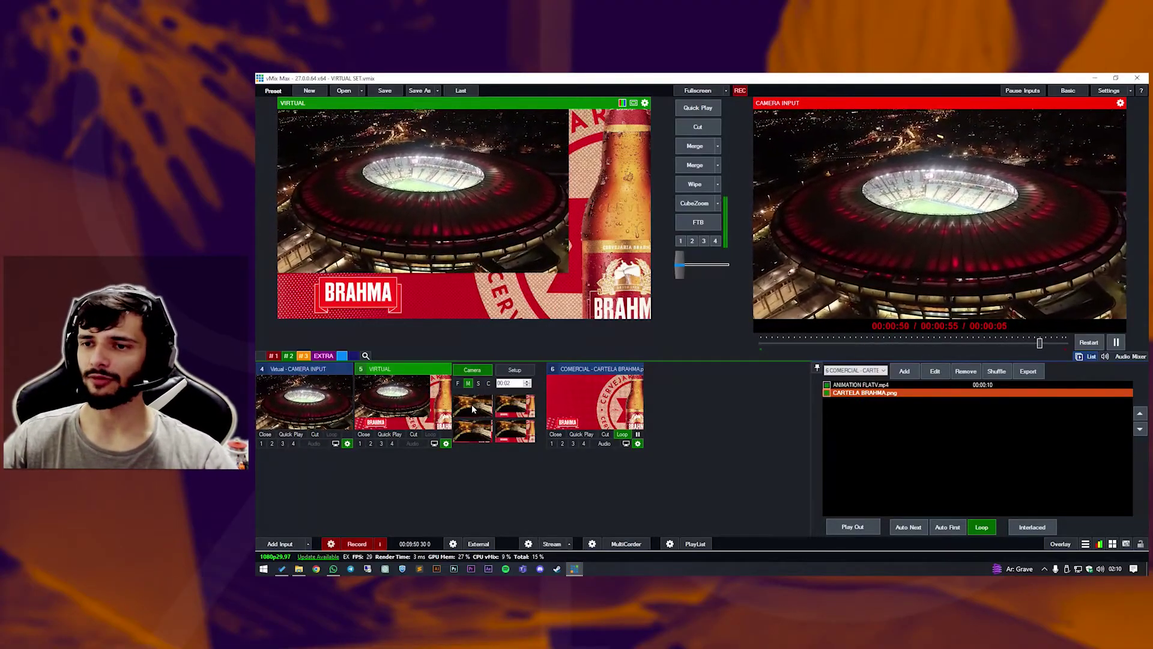
Preview the first camera preset, refine it to zoom 1.3 and Pan X 0.296 so the camera fills the frame, and save it.
click(474, 409)
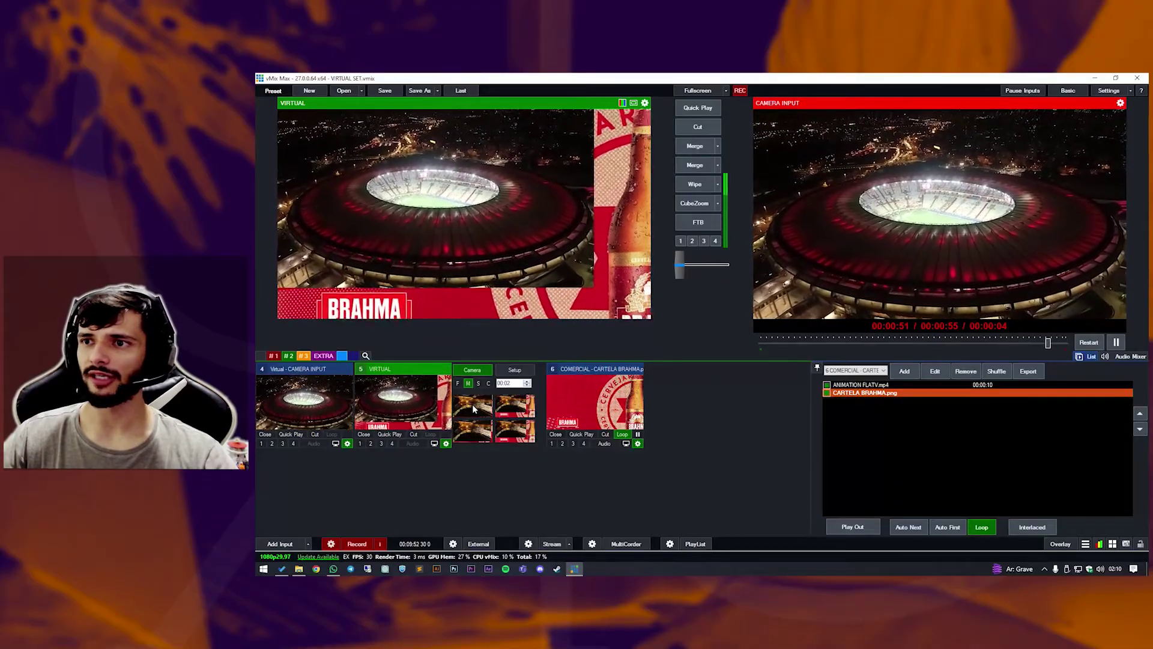
double_click(474, 409)
drag(604, 319, 606, 323)
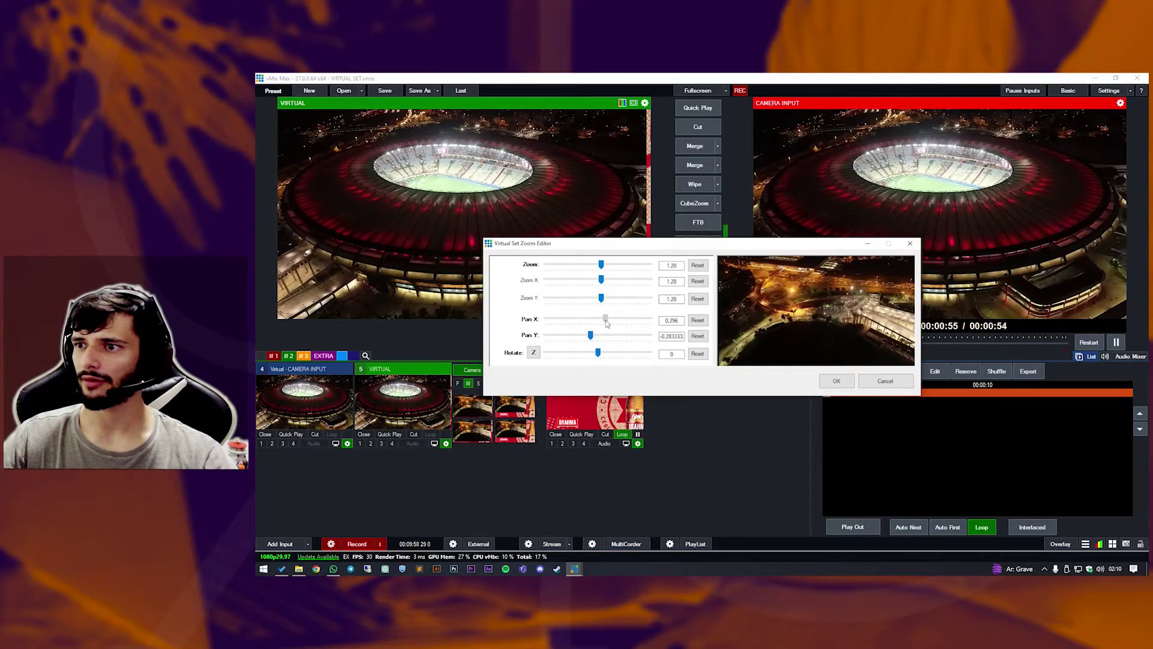
double_click(671, 265)
text(1,3)
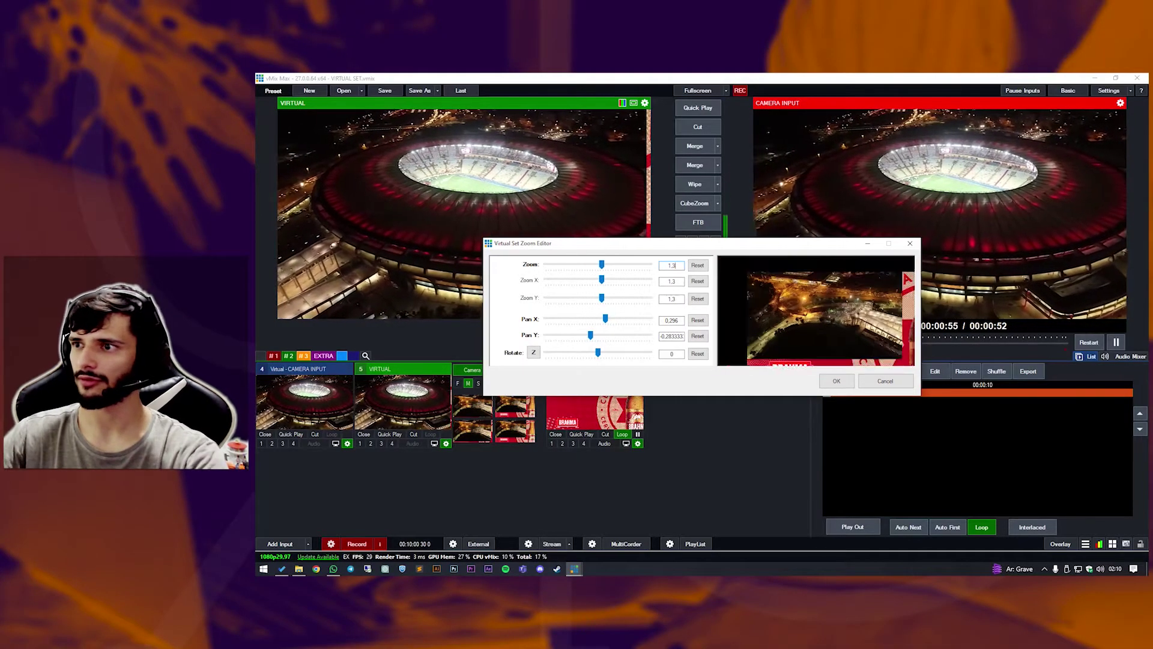
click(836, 381)
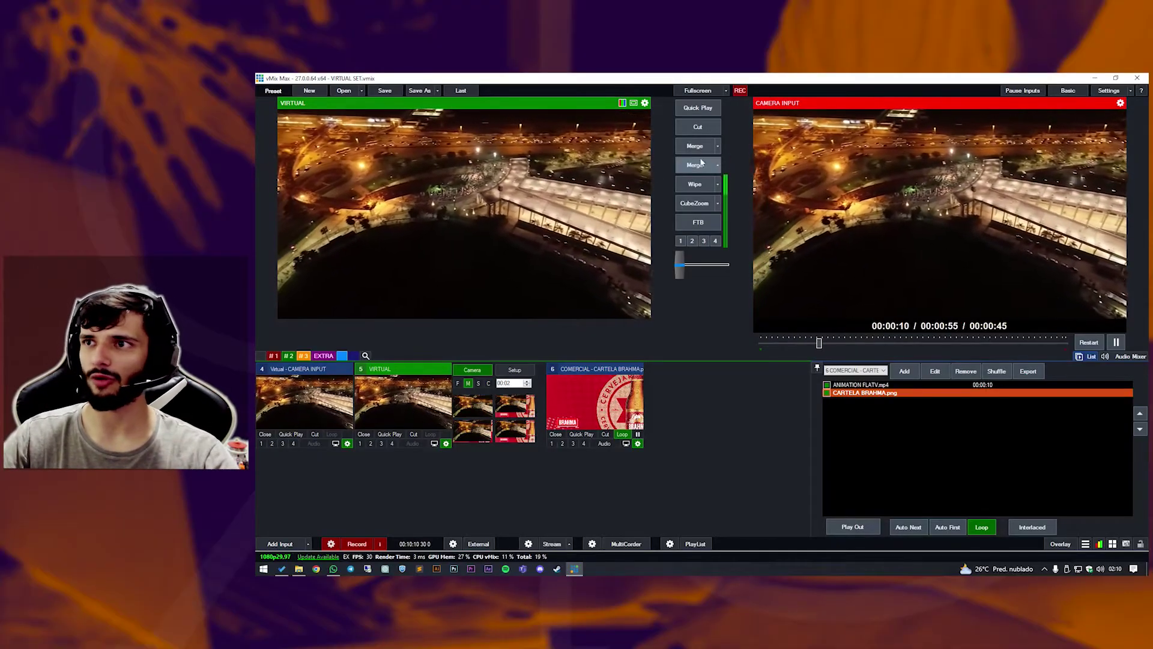
Cut VIRTUAL to the program output and switch it live between the second preset with the artwork and the first full-frame preset.
click(705, 128)
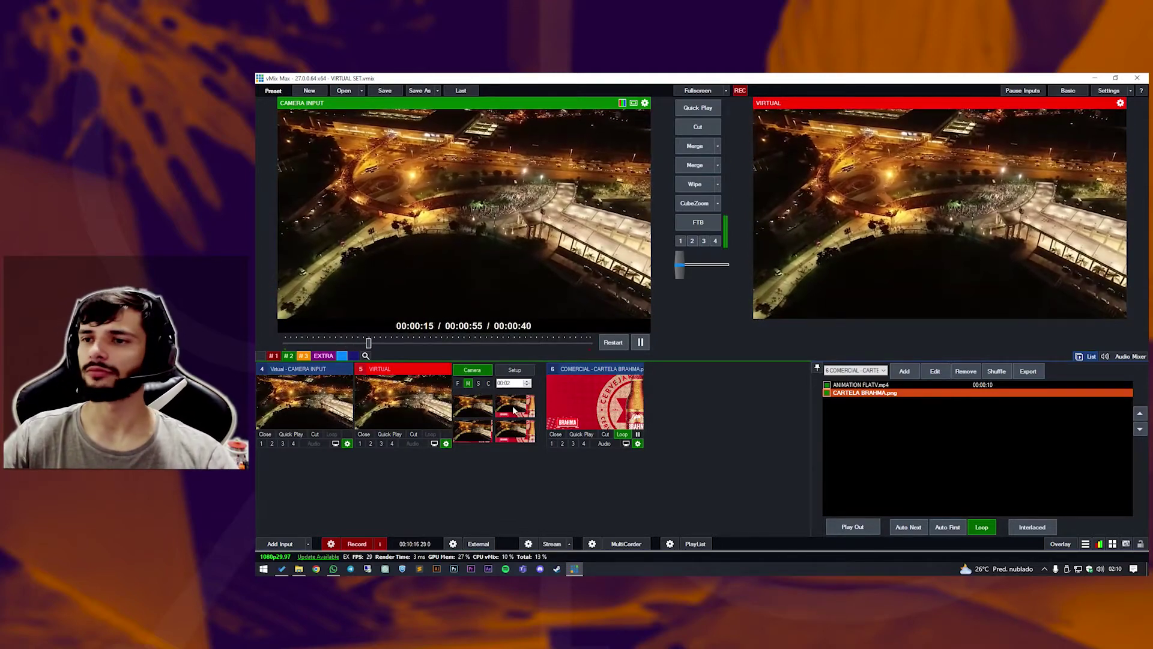
click(514, 410)
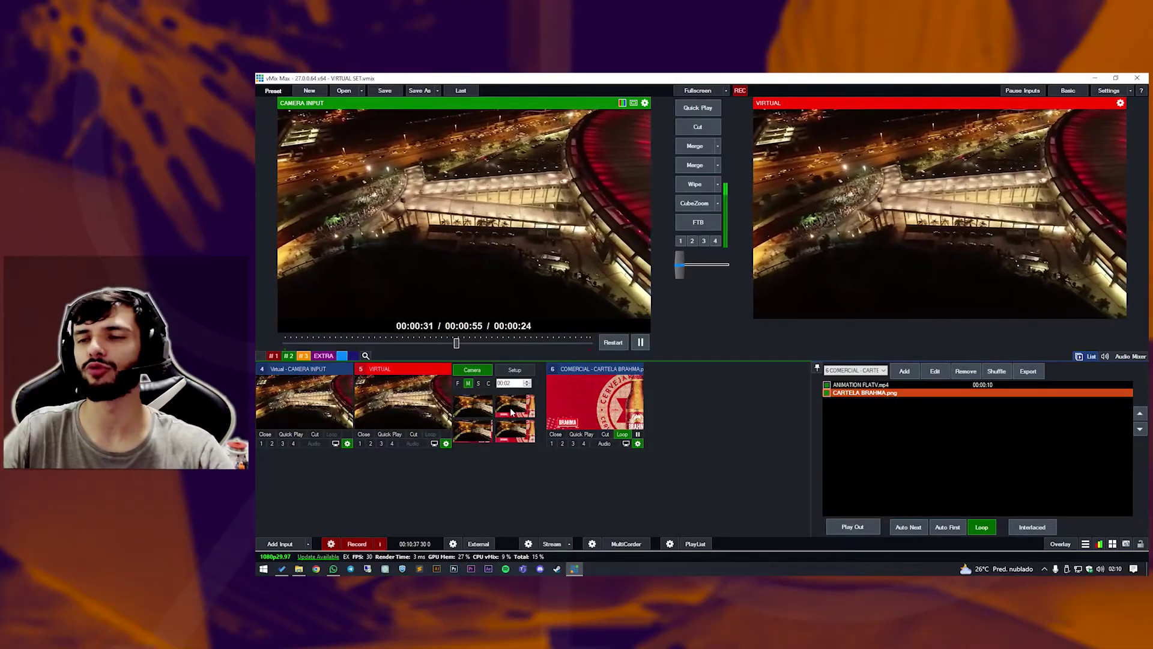
click(512, 407)
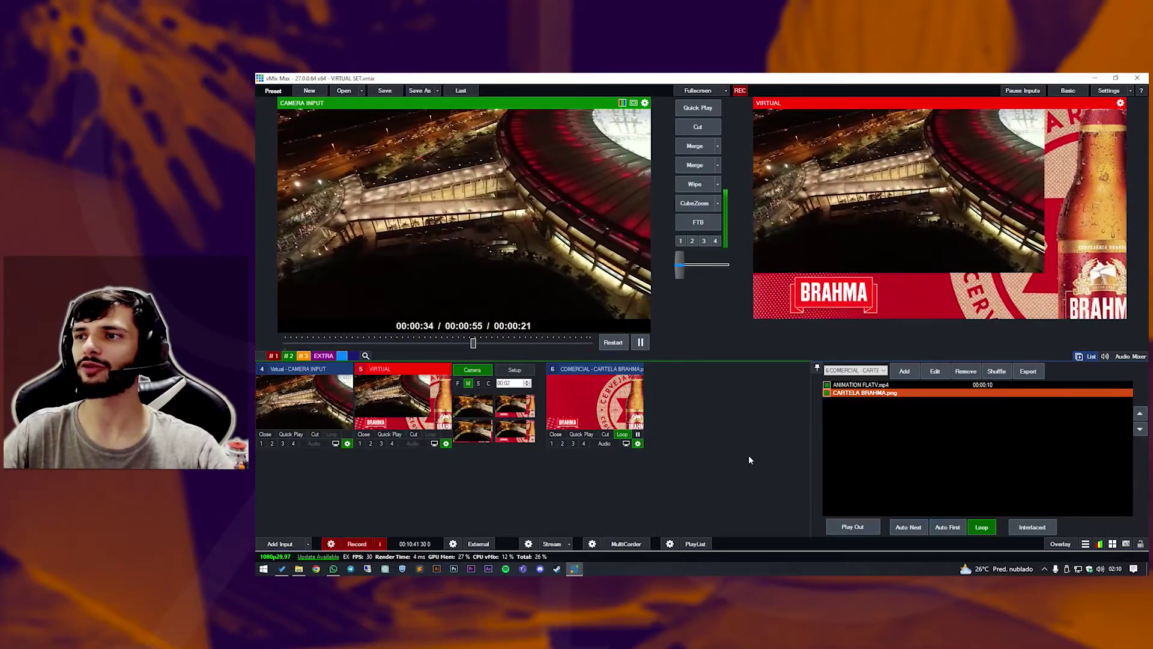
click(488, 415)
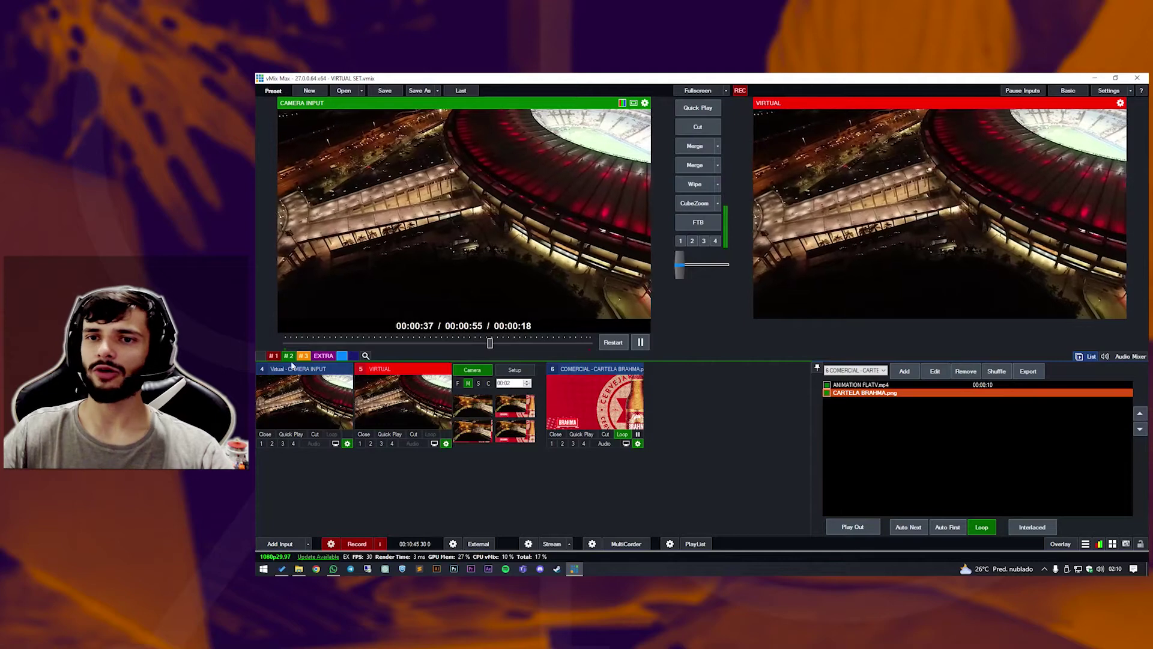
Show the #1 input category, cut MERGE to the program output, and place CAMERA INPUT in preview.
click(273, 356)
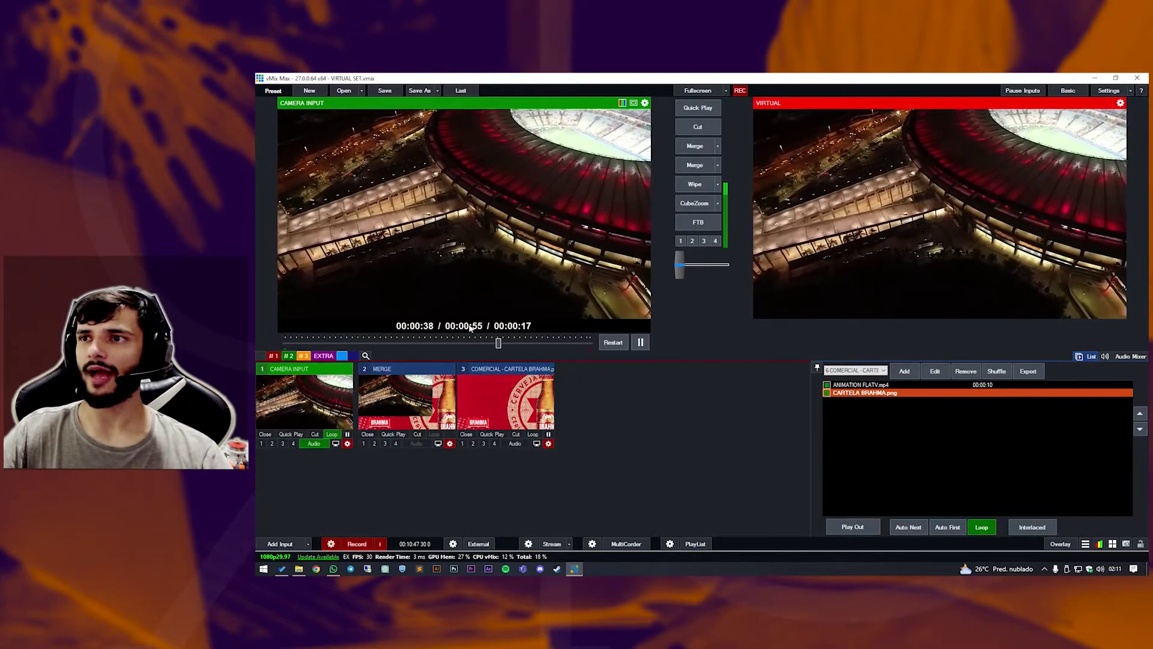
click(422, 402)
click(701, 129)
click(305, 400)
click(396, 399)
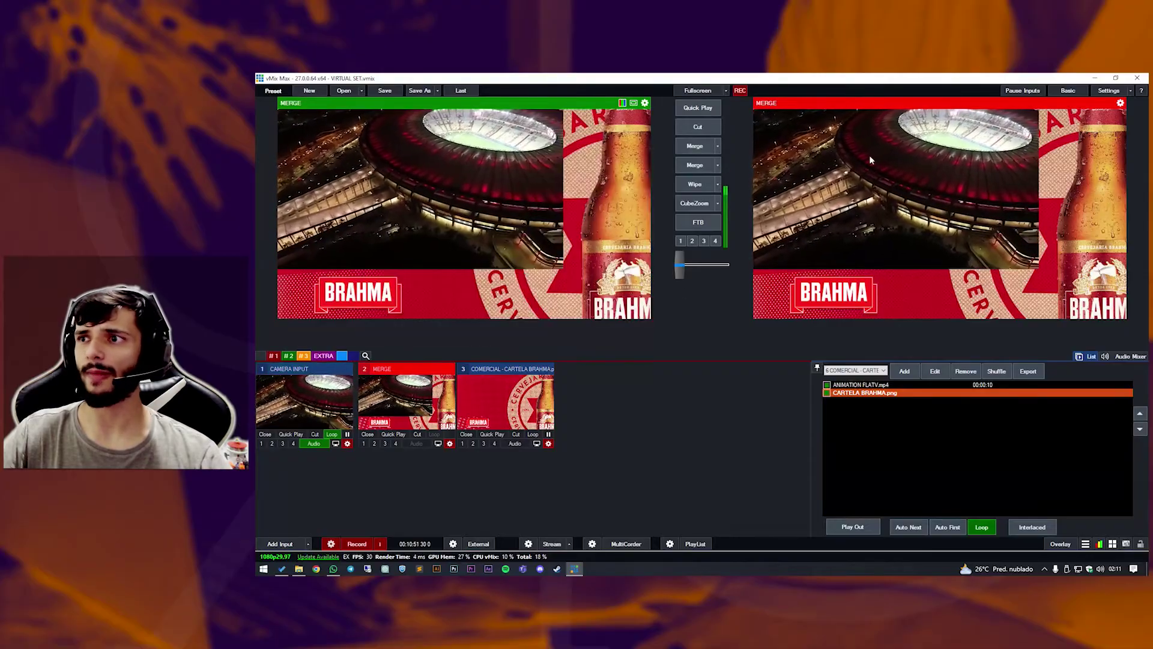
click(304, 399)
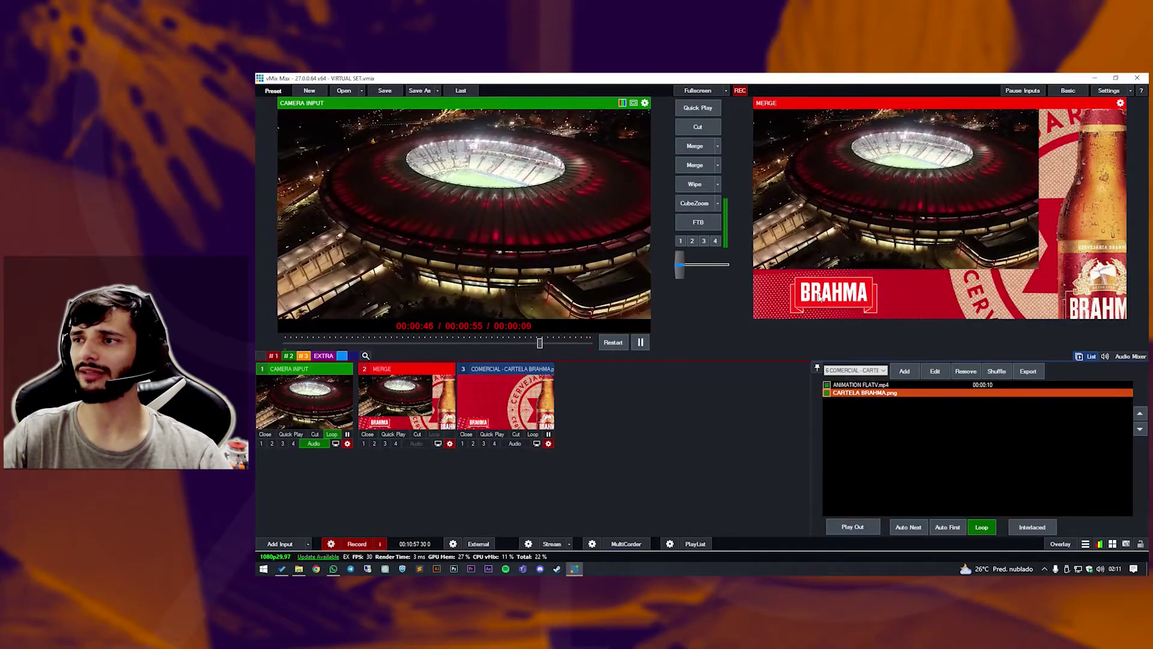
Run the Merge transition repeatedly between CAMERA INPUT and the MERGE input to demonstrate the camera shrinking and growing.
click(694, 147)
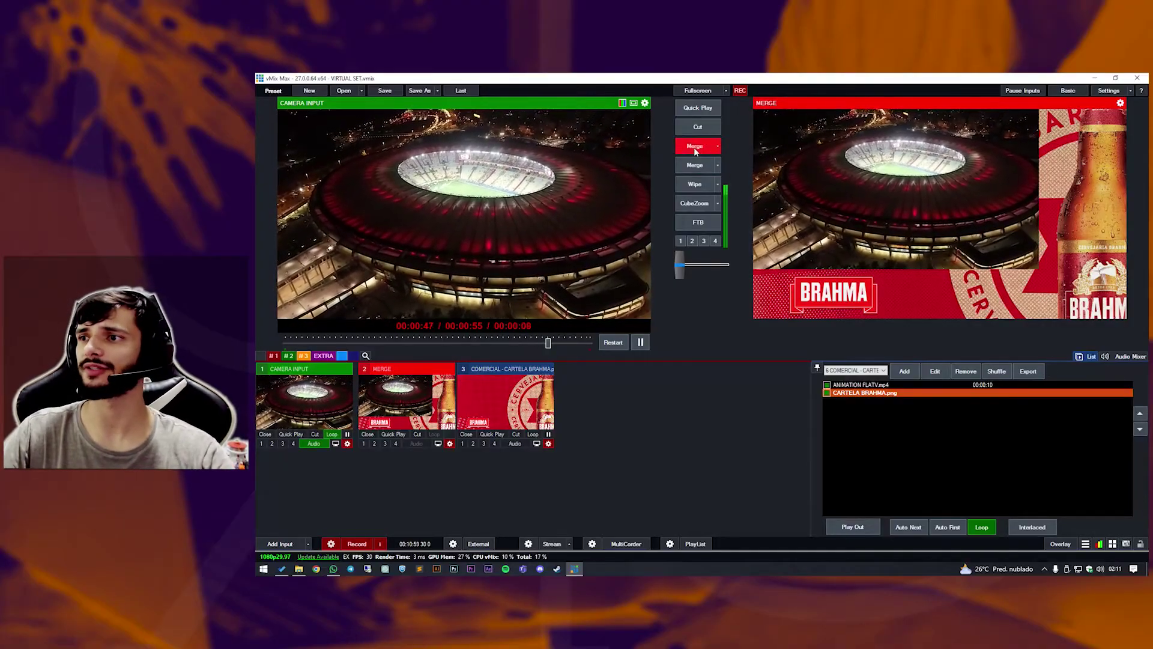
click(703, 147)
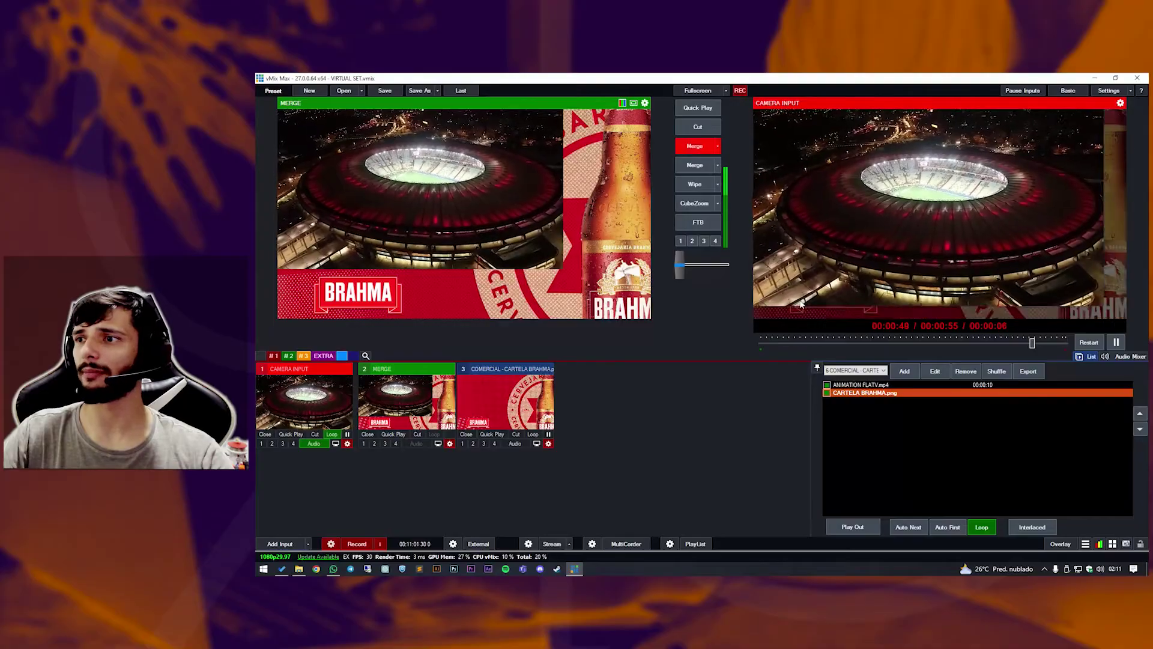
click(696, 148)
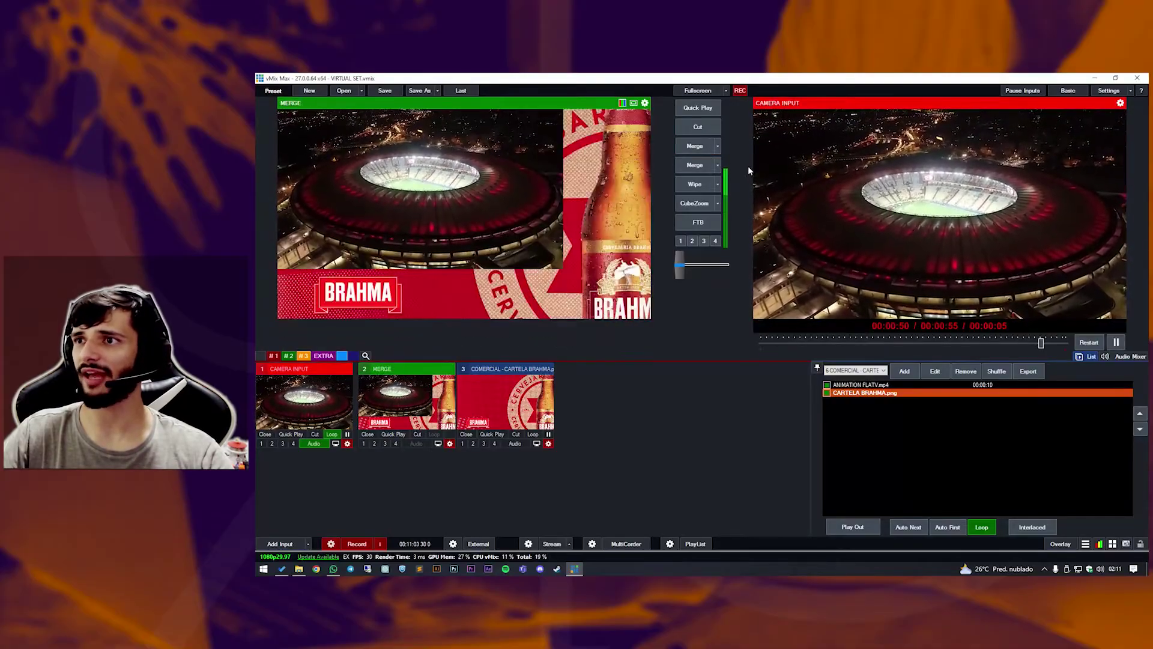
click(697, 147)
click(696, 147)
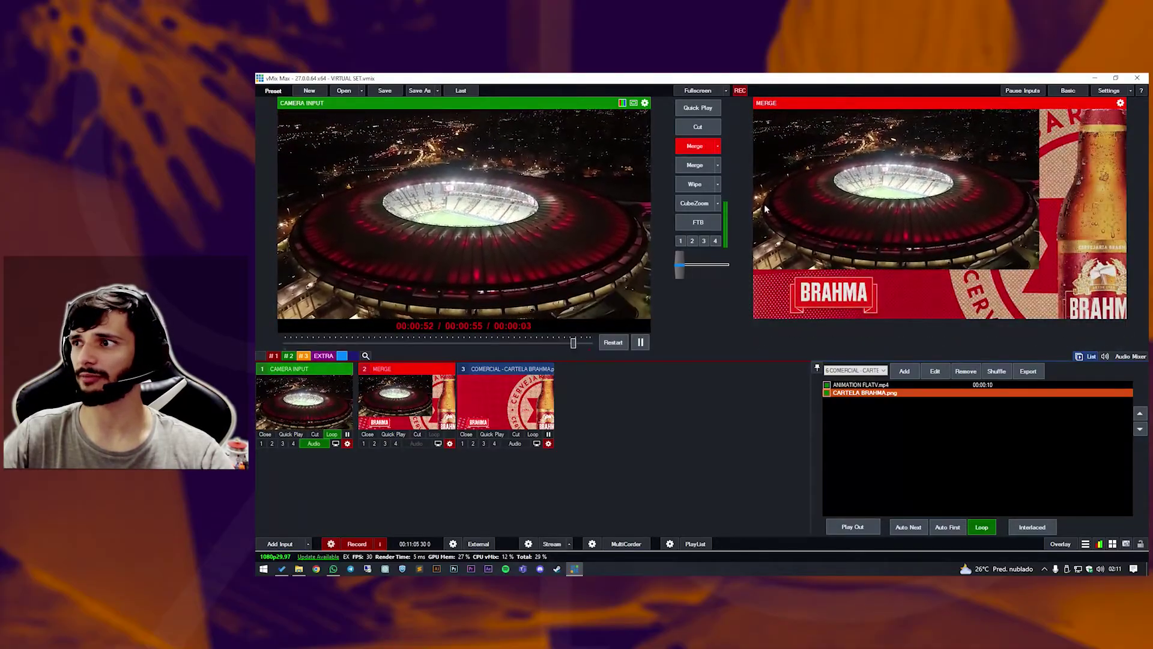
click(692, 166)
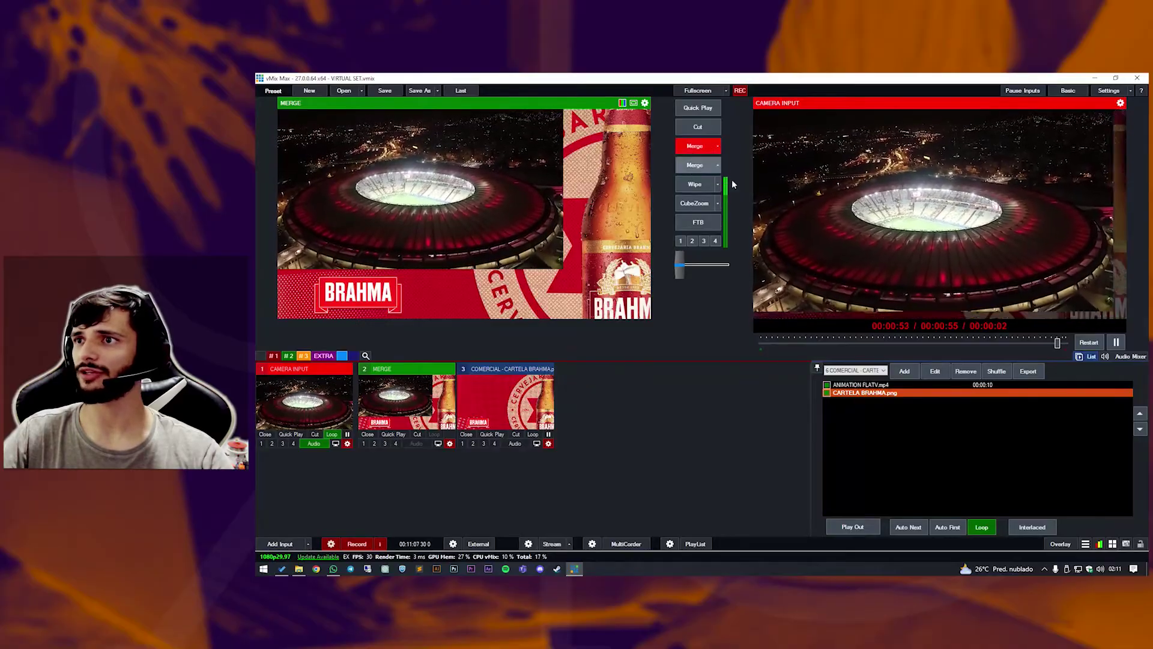
Return to the #2 input category, place VIRTUAL in preview, and cut it to the program output.
click(289, 356)
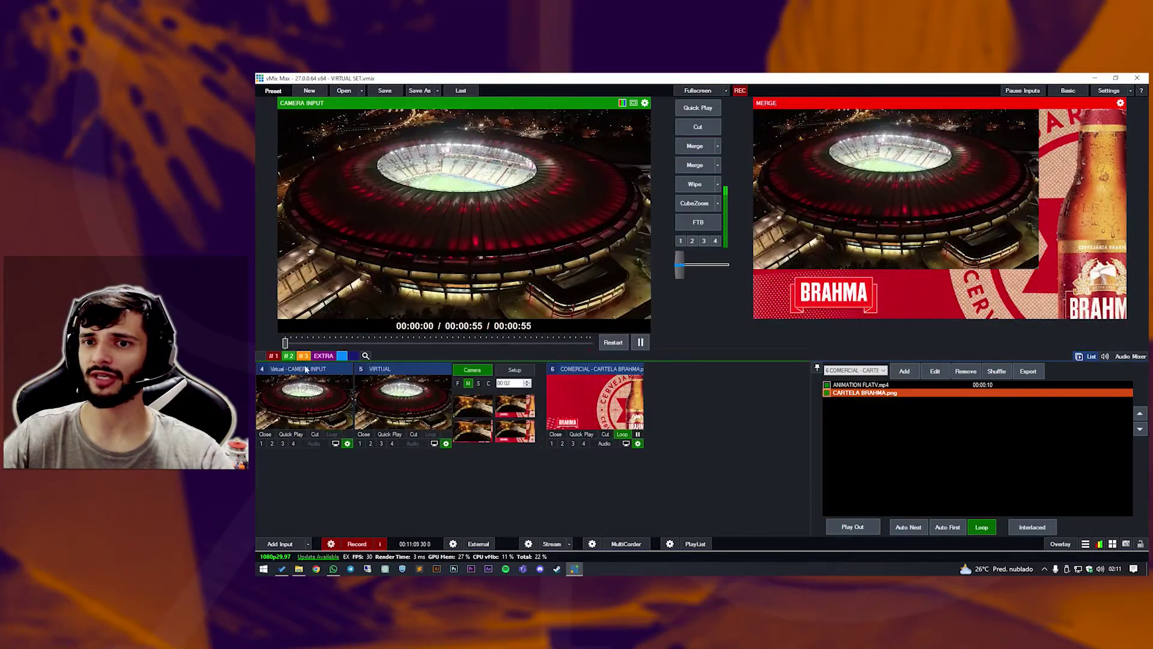
click(413, 395)
click(697, 126)
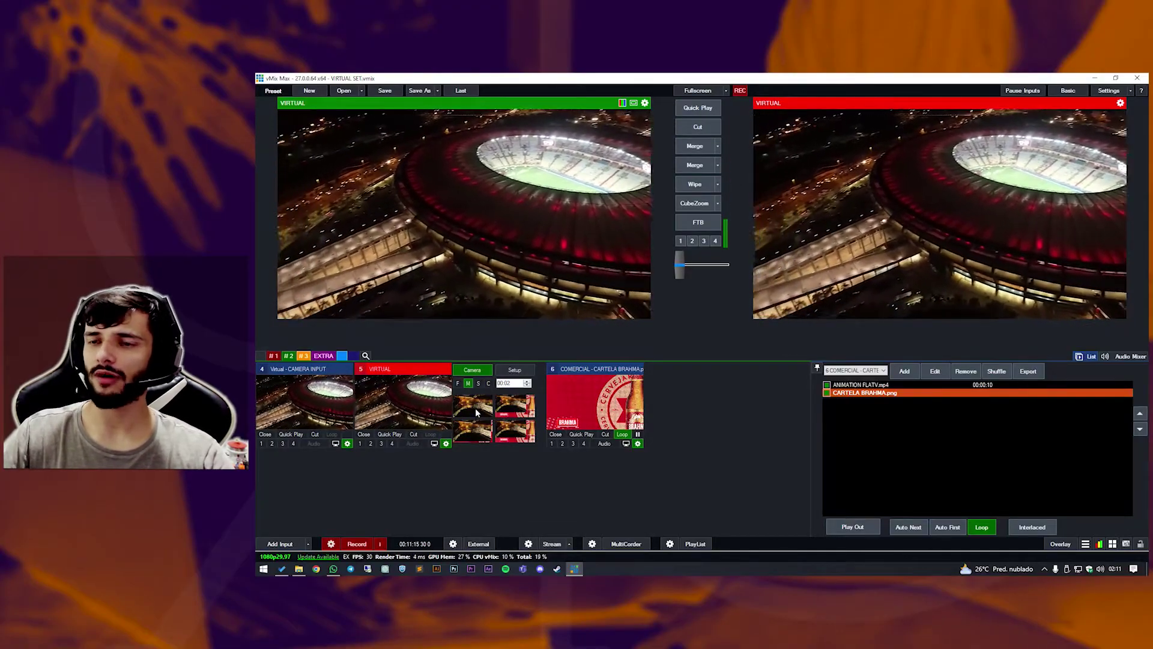
Switch VIRTUAL live between the second preset over the Brahma artwork and the first full-frame preset.
click(510, 412)
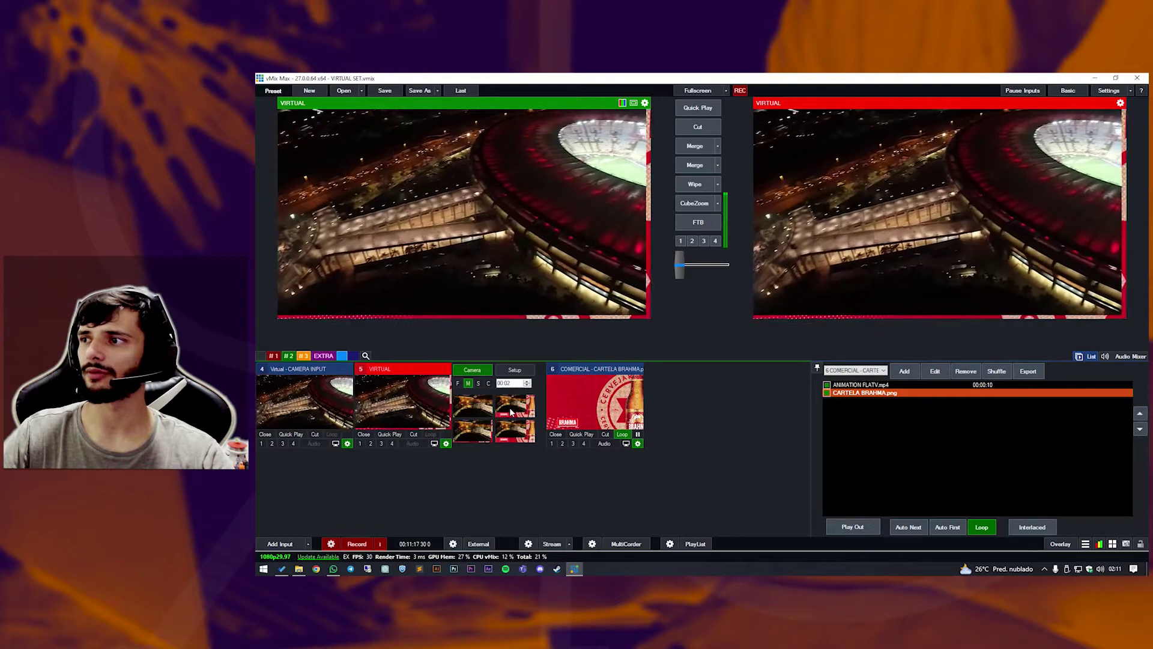
click(481, 410)
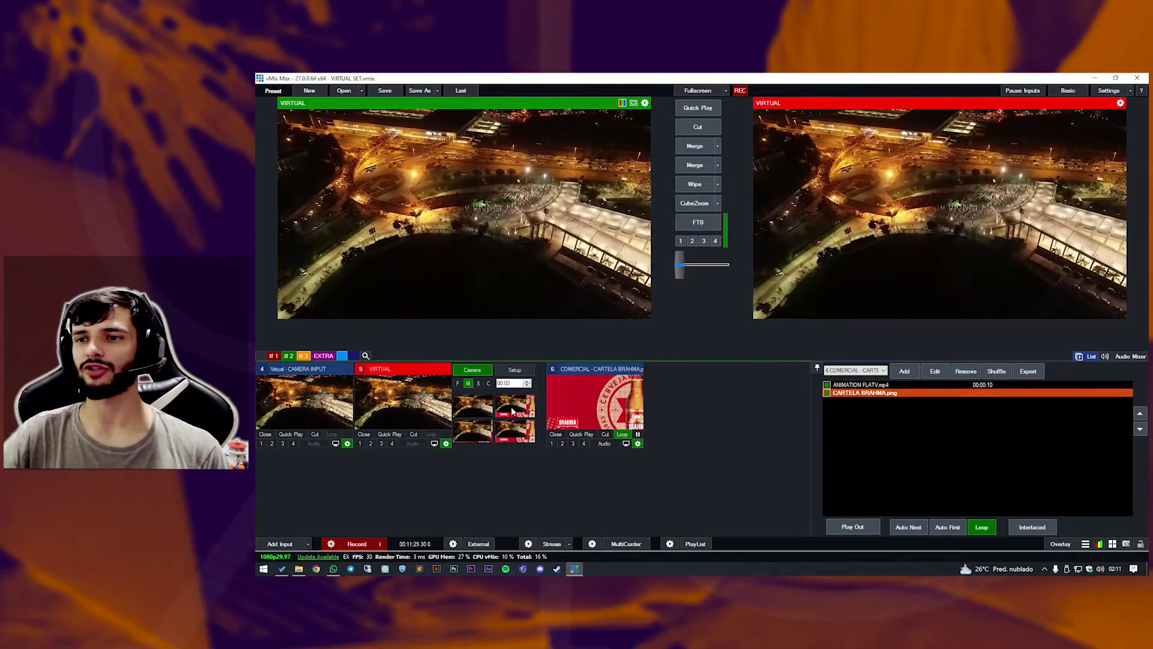
right_click(612, 406)
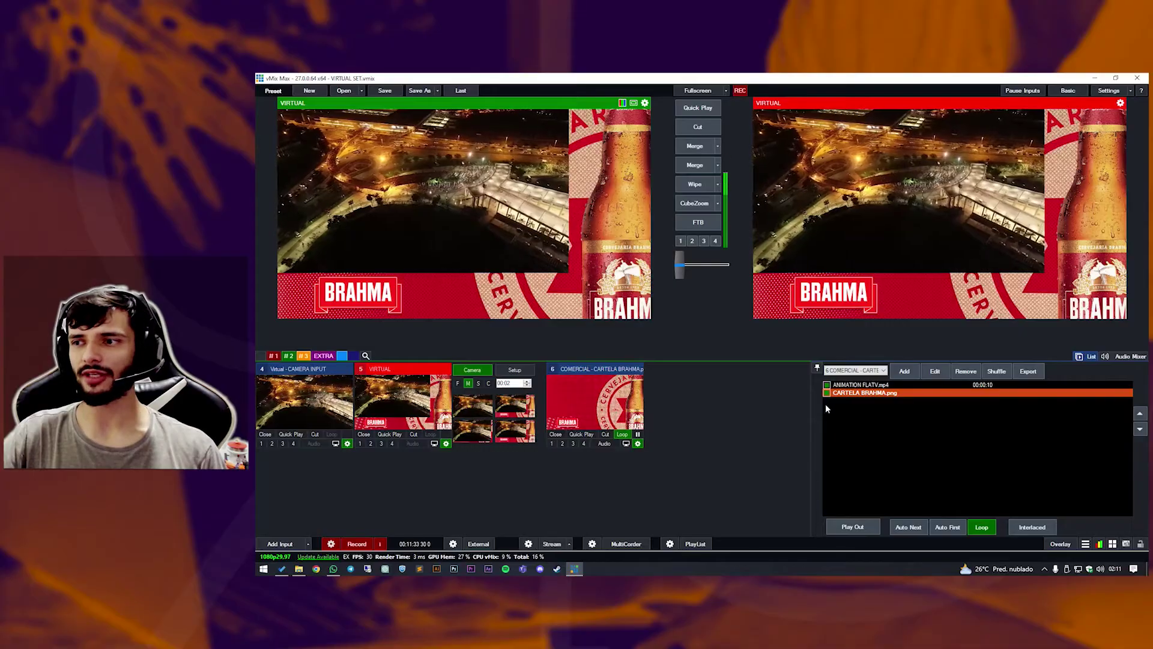
click(478, 409)
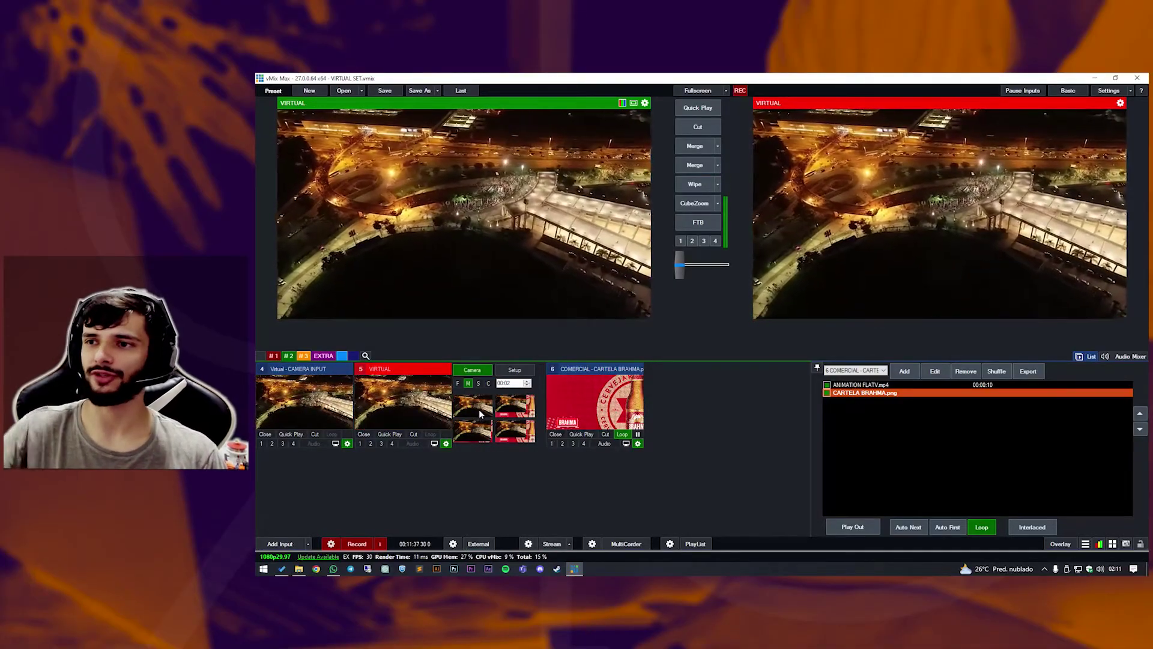
click(517, 409)
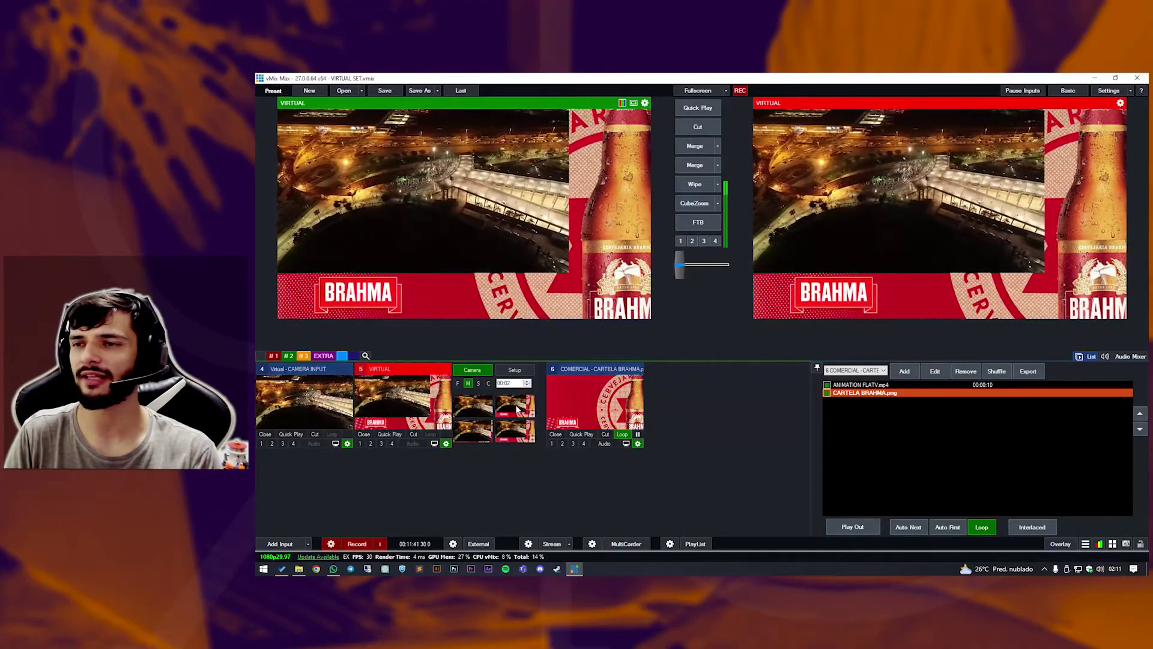
Return VIRTUAL to full frame, apply its second preset over ANIMATION FLATV.mp4, and view the commercial artwork enlarged.
click(474, 411)
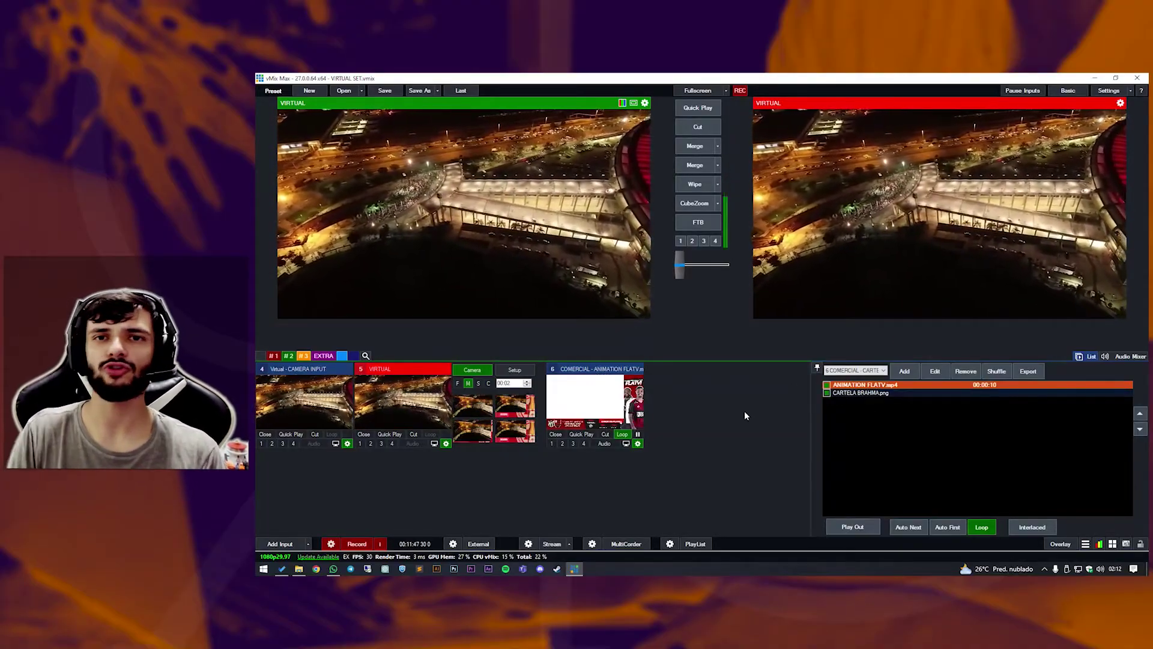
click(528, 412)
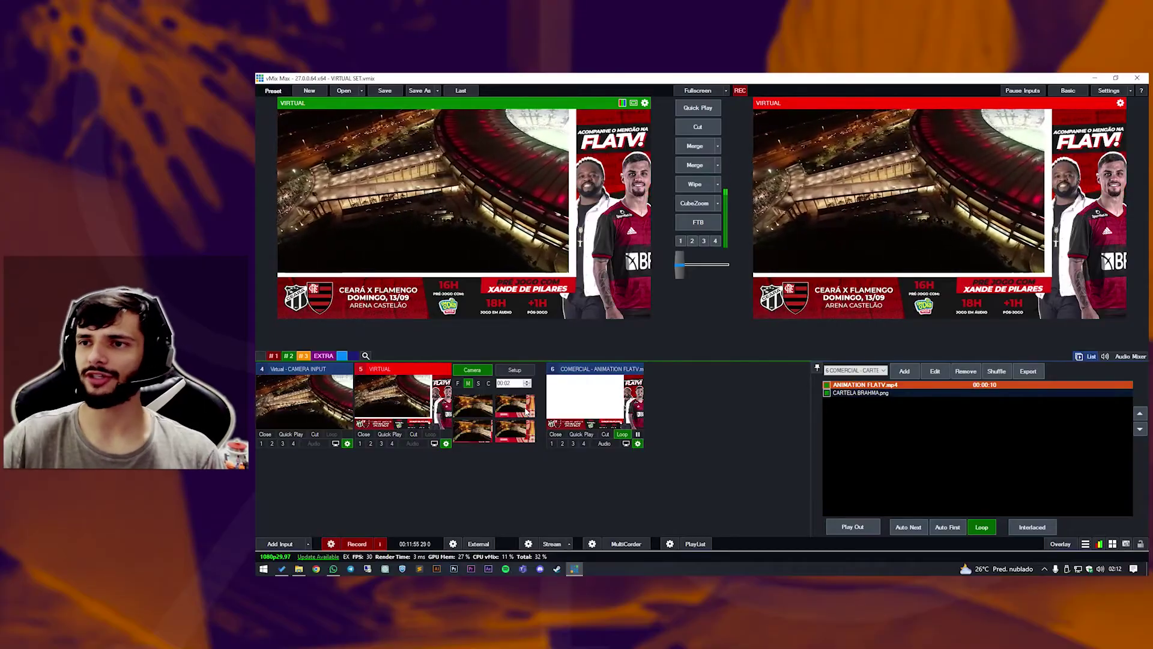
click(626, 443)
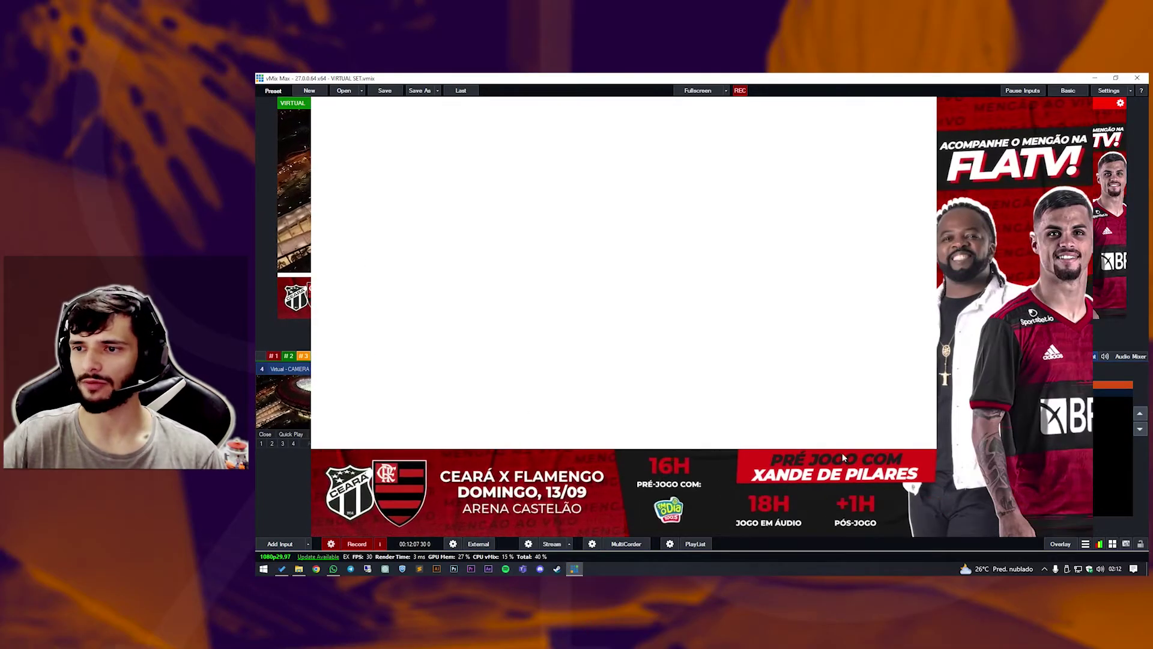
click(835, 472)
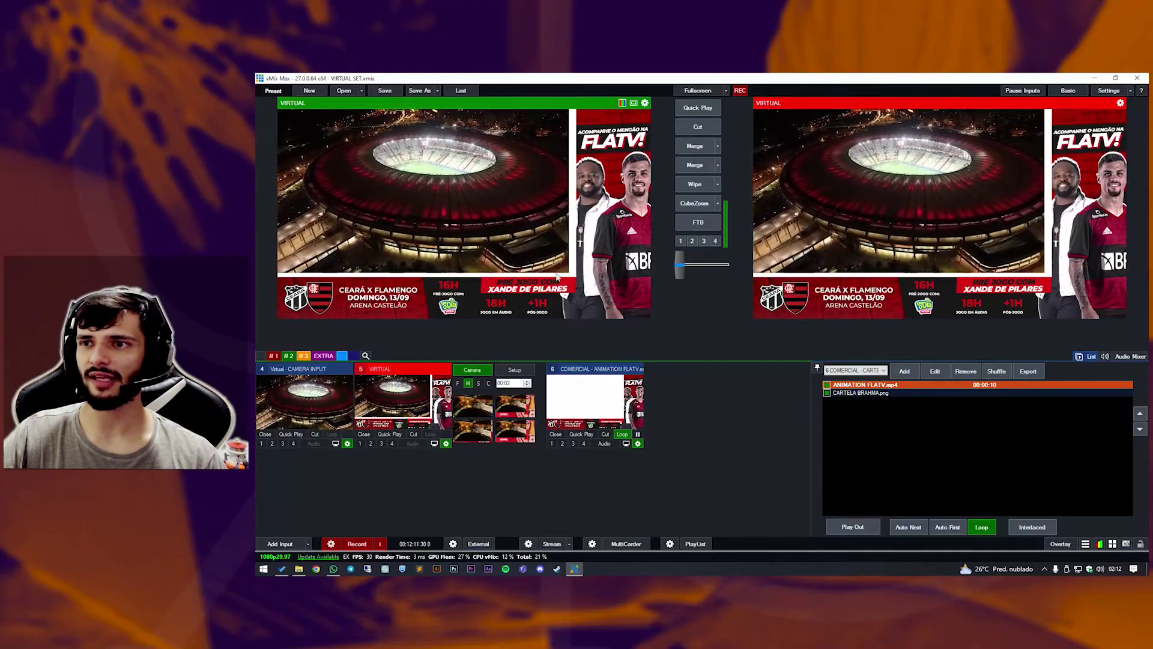
Alternate the live commercial artwork between CARTELA BRAHMA.png and ANIMATION FLATV.mp4 in the commercial list, finishing on ANIMATION FLATV.mp4.
click(854, 393)
click(855, 385)
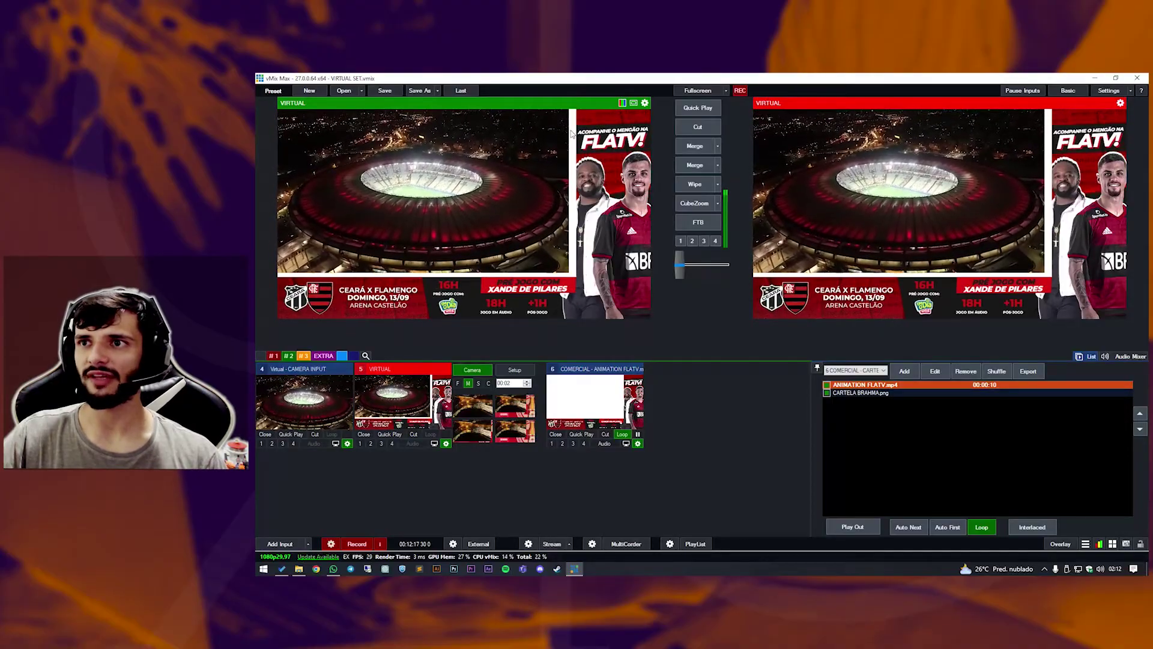
click(889, 394)
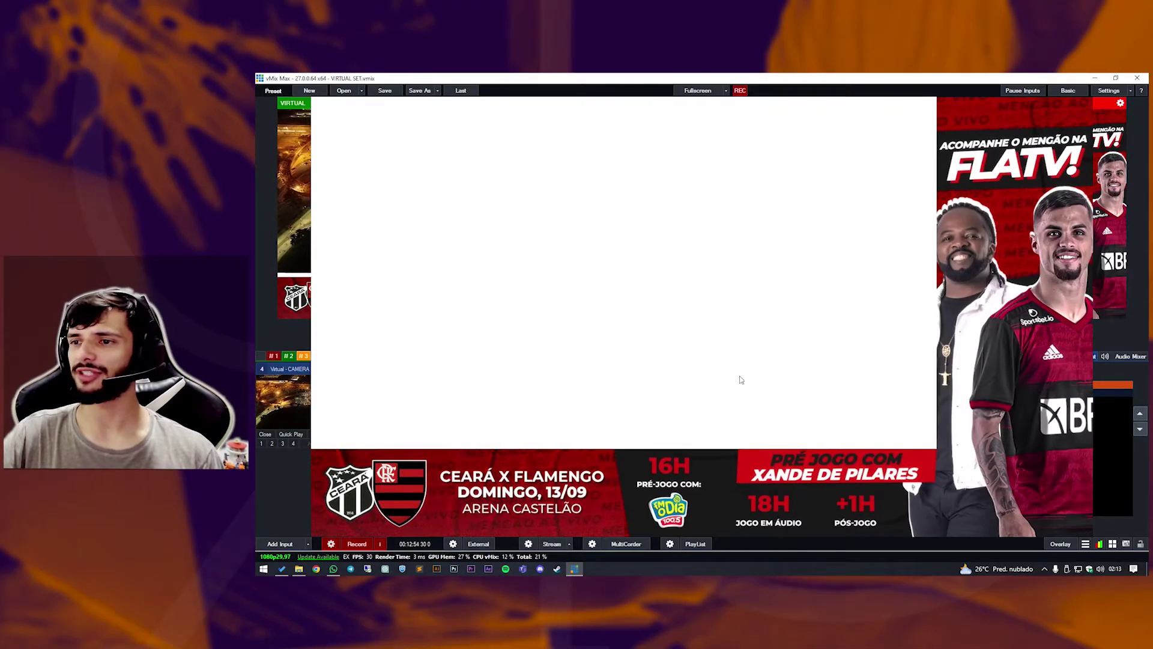
click(803, 432)
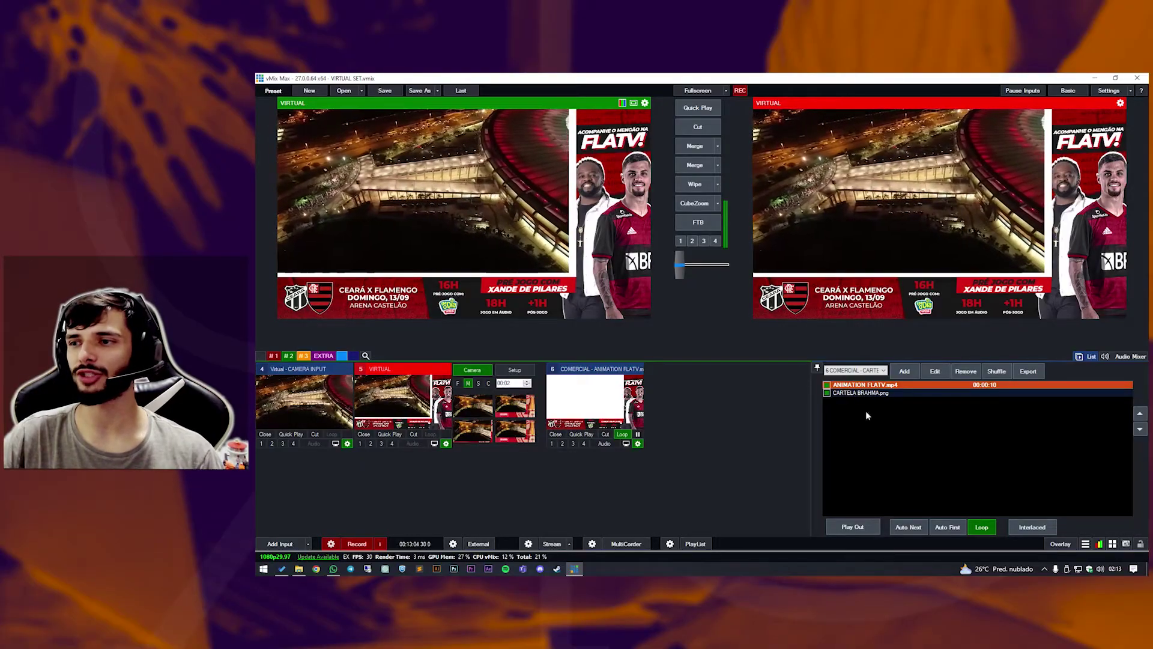
click(882, 393)
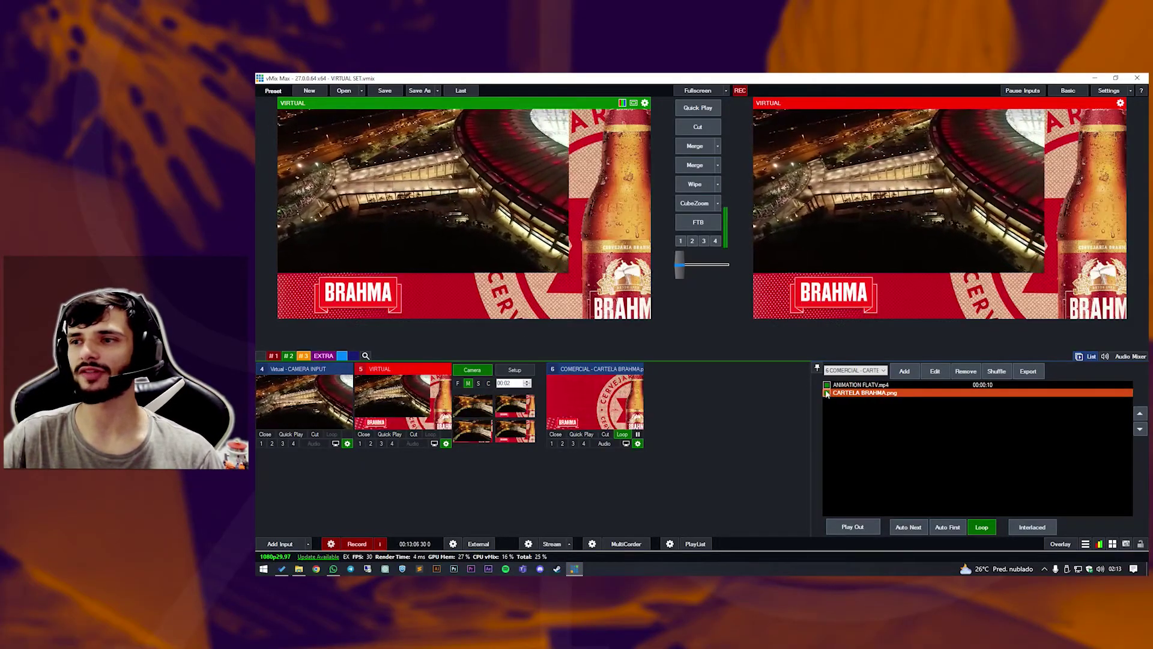
click(850, 386)
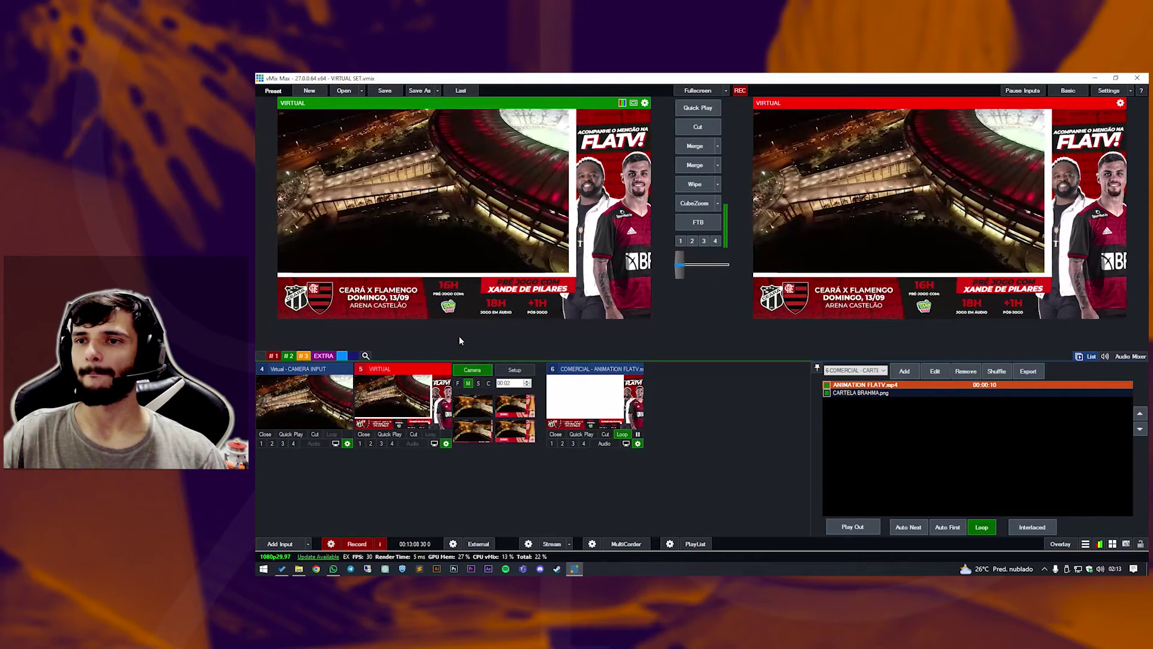
Show the #3 input category, preview the CARTELA GOAT.png background, and send Virtual - CAMERA INPUT to the program output.
click(305, 356)
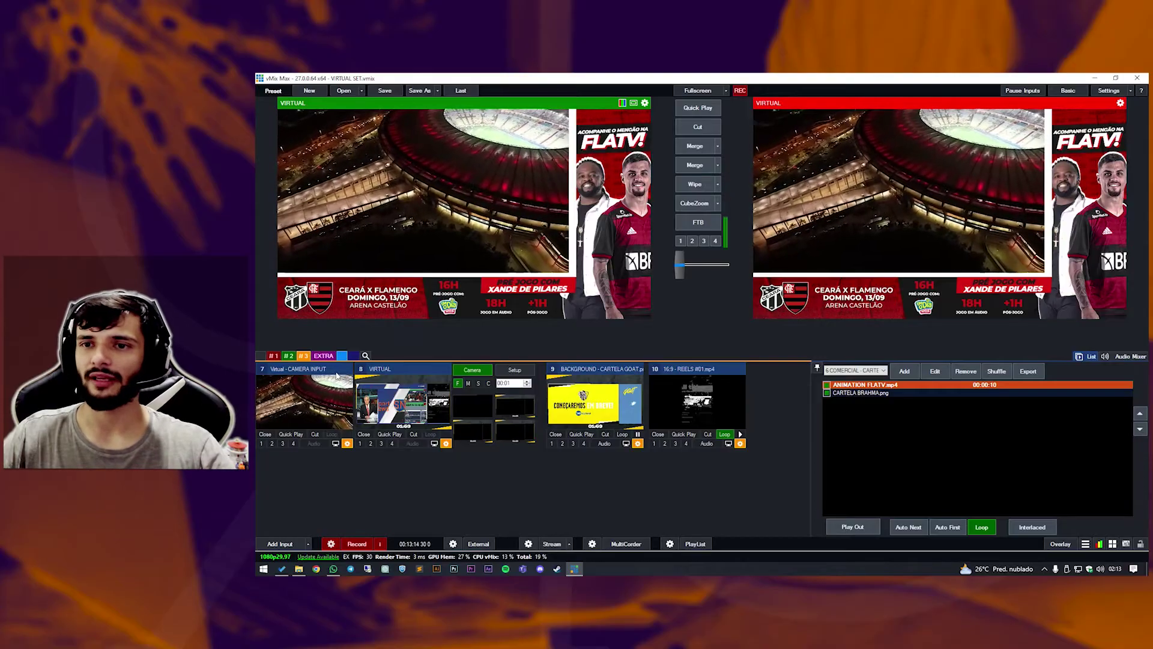
click(579, 397)
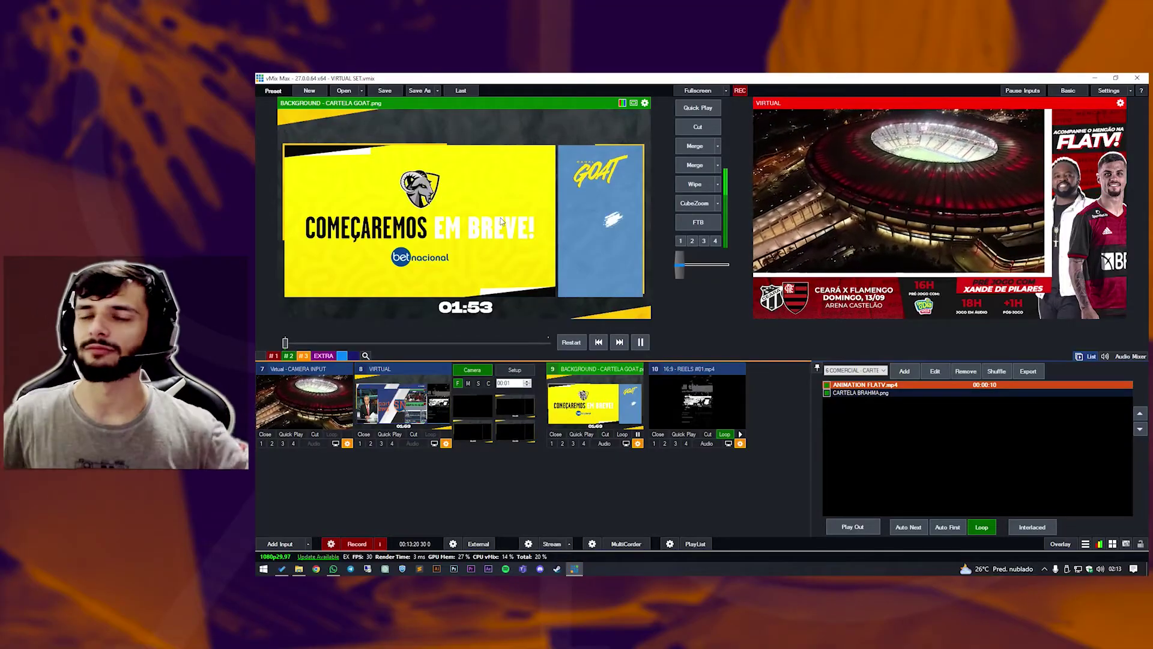
click(334, 399)
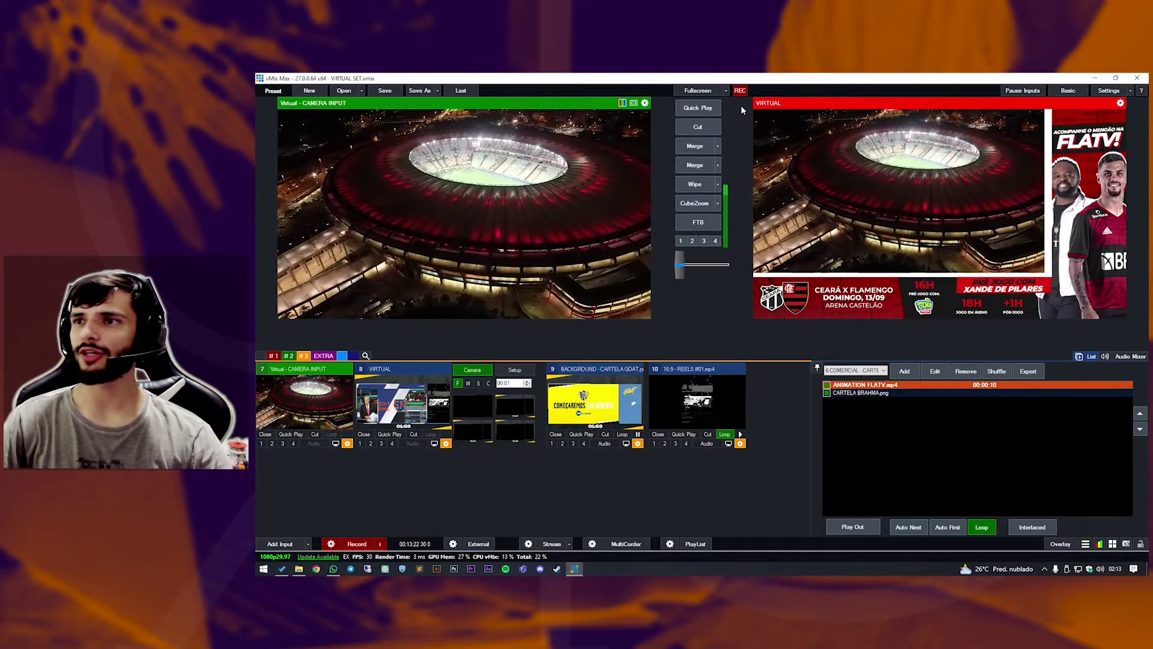
click(291, 433)
Preview the CARTELA GOAT.png background and REELS #01.mp4 inputs, and examine the background list's items.
click(590, 395)
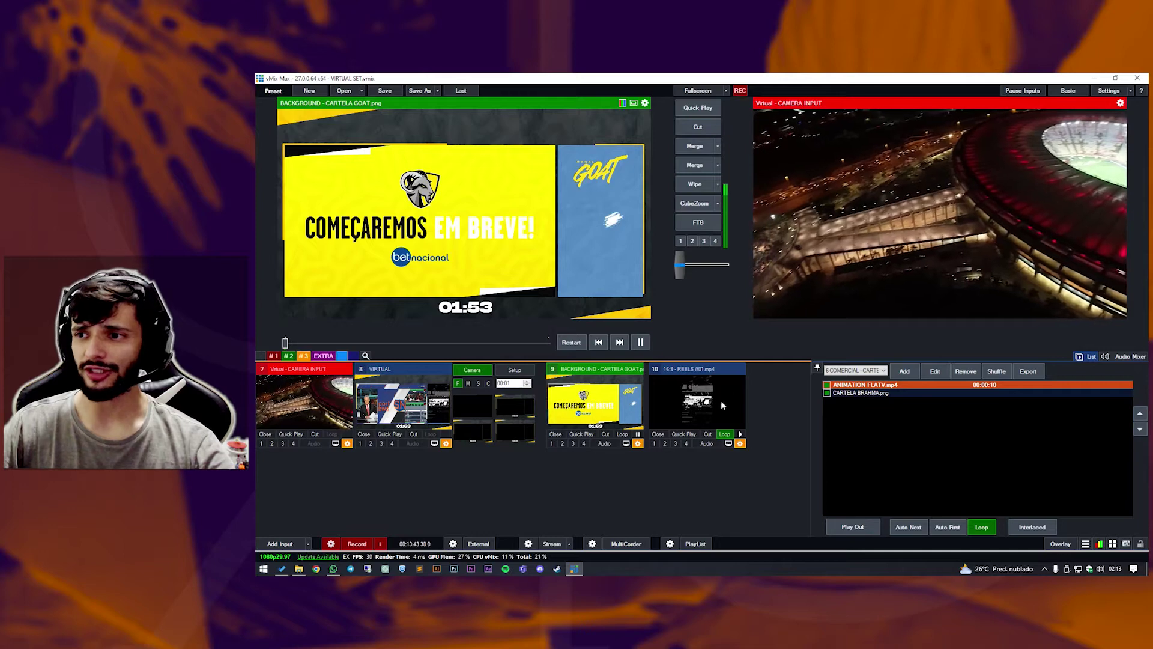
click(728, 393)
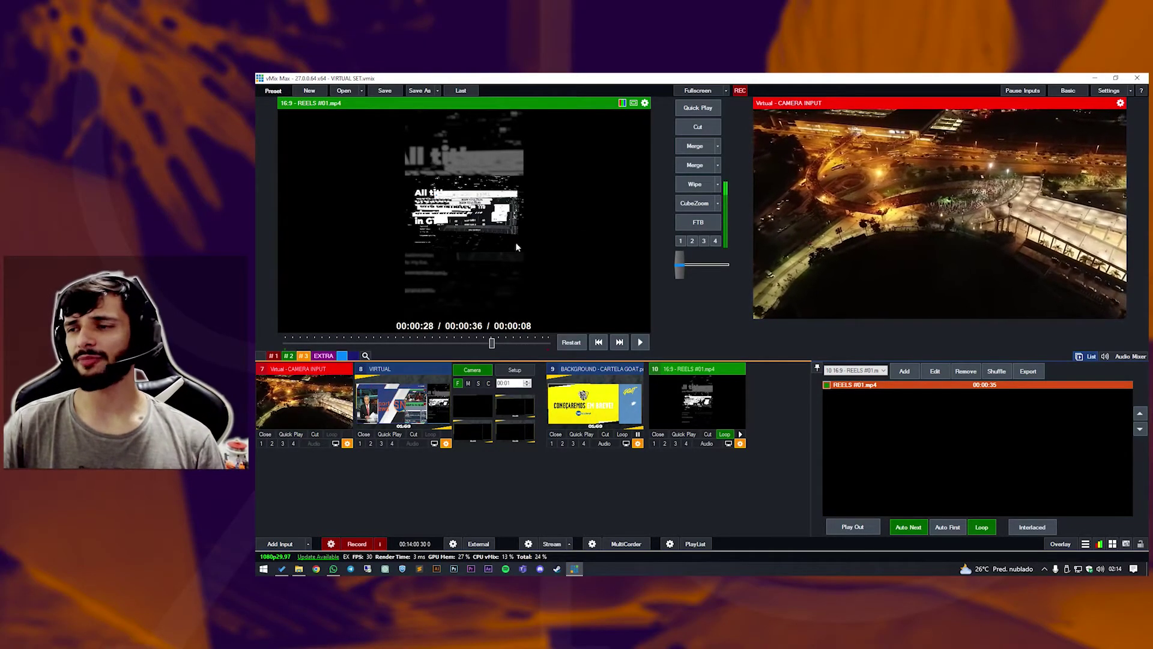
right_click(595, 392)
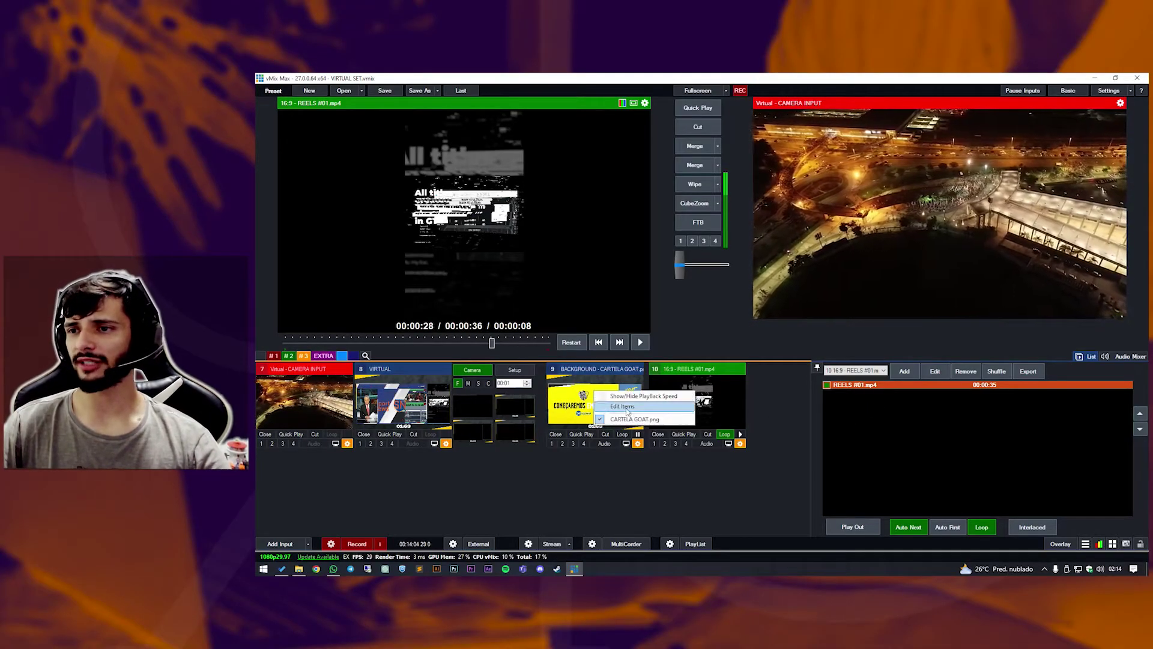
click(631, 419)
click(599, 397)
right_click(601, 401)
click(582, 351)
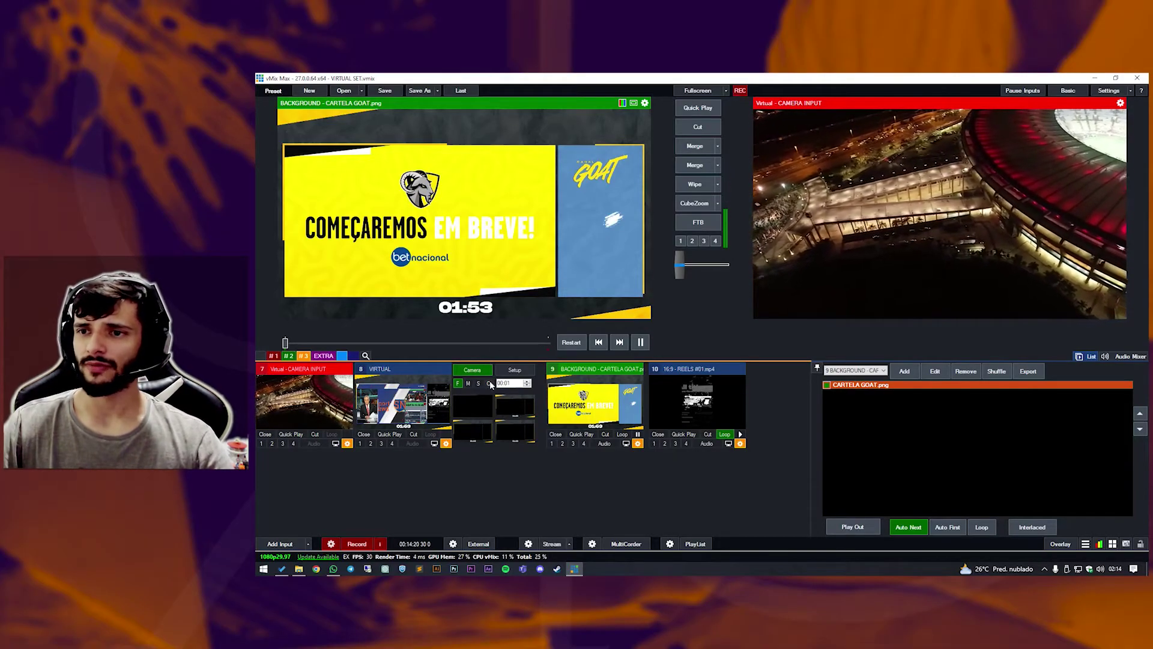
Show the #3 VIRTUAL input's layer setup and view the virtual set templates for a new input without adding one.
click(515, 370)
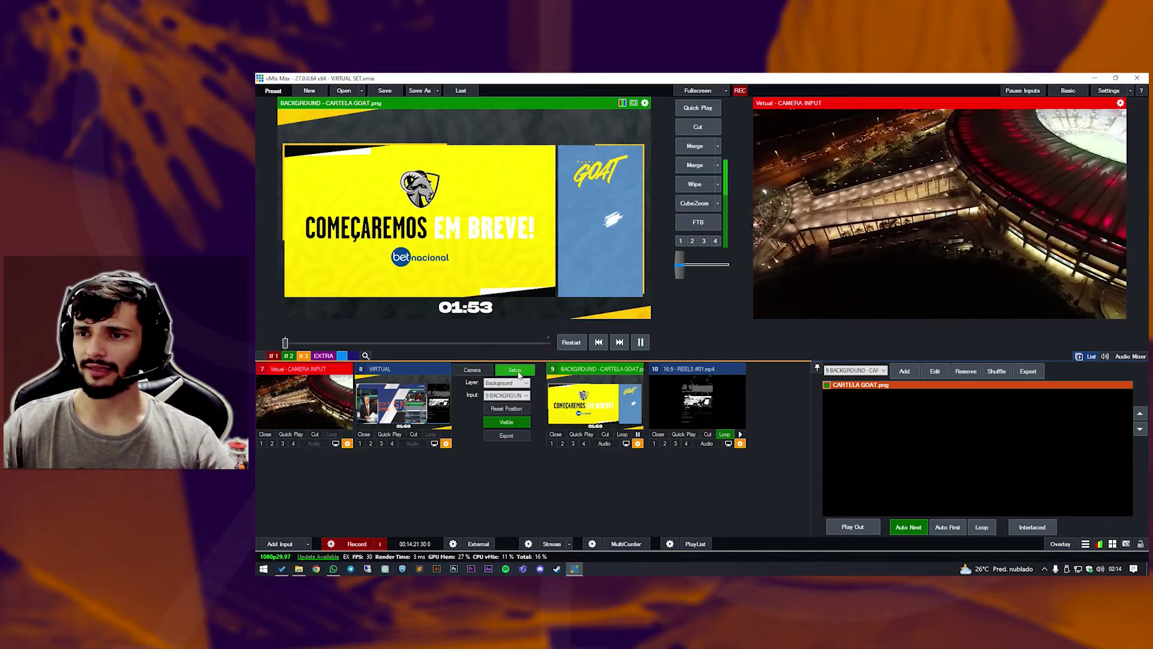
click(280, 543)
click(481, 396)
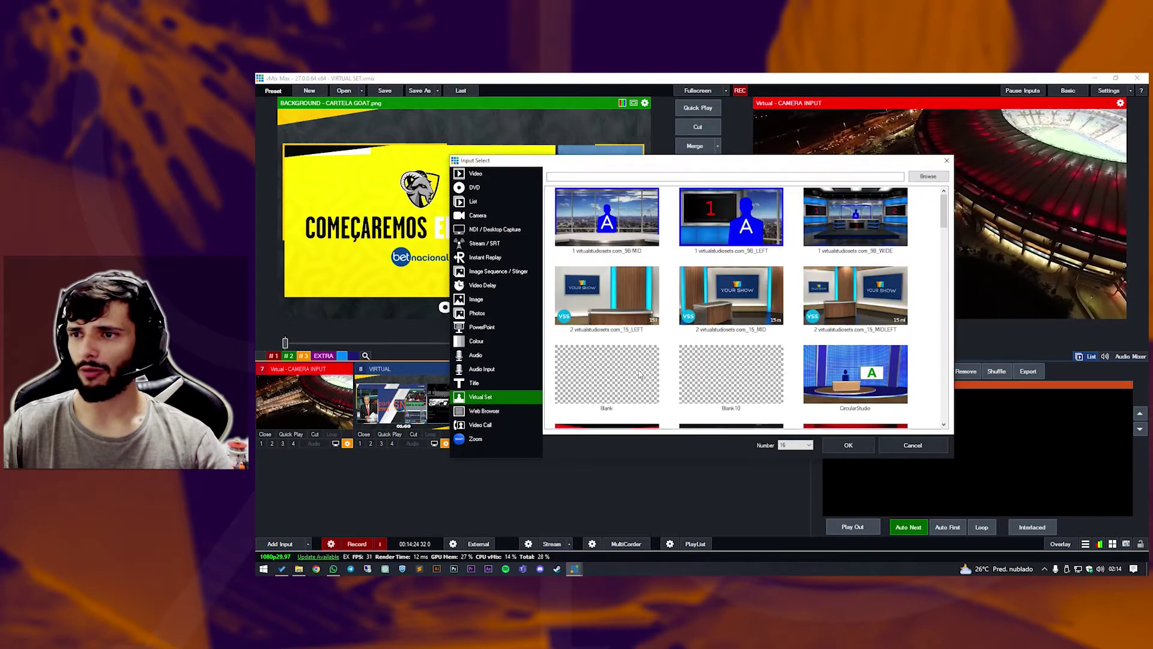
click(910, 446)
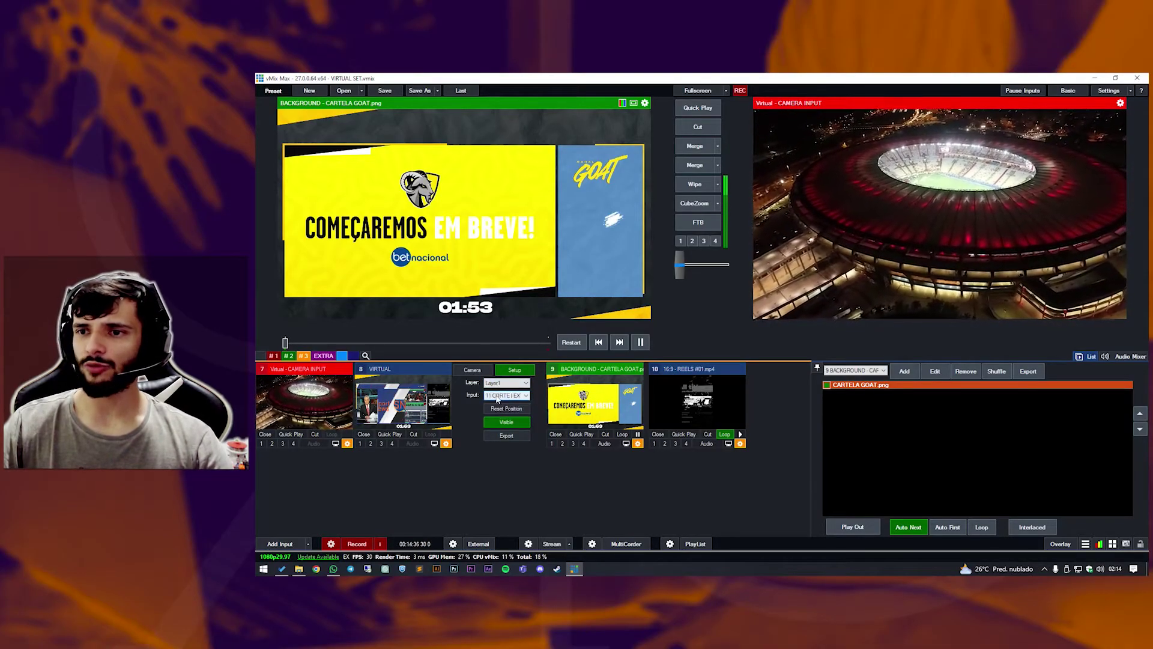
Assign input 7 Virtual - CAMERA INPUT to Layer1 of VIRTUAL and check the 16:9 - REELS #01 assignment on Layer2.
click(498, 396)
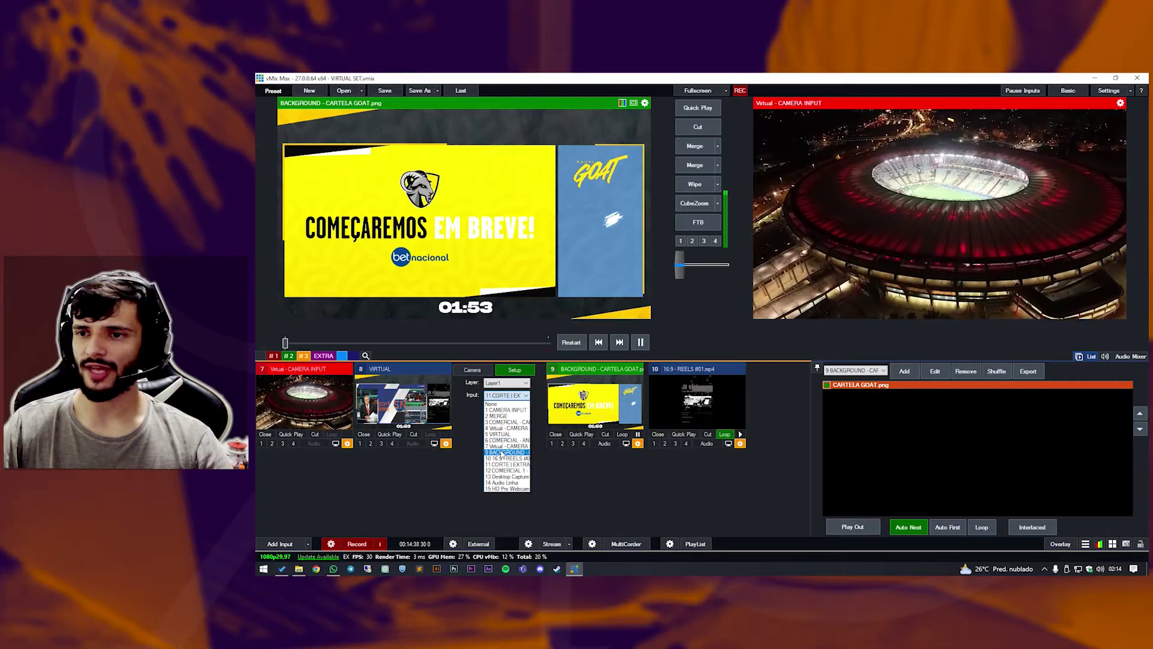
click(496, 447)
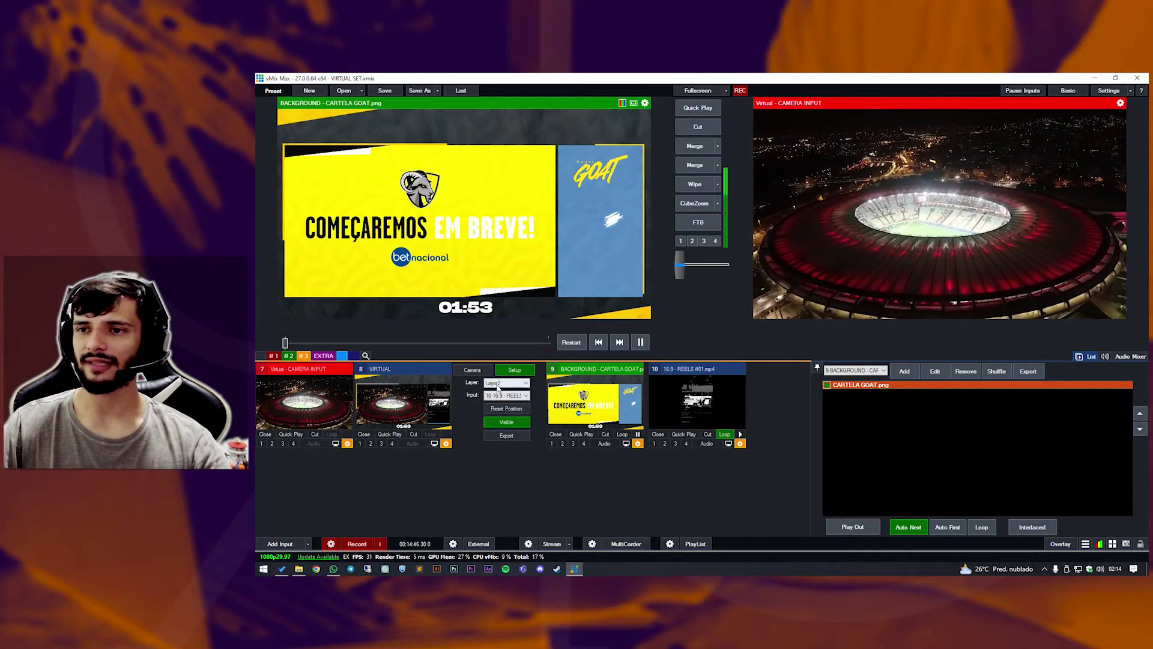
click(503, 395)
click(775, 408)
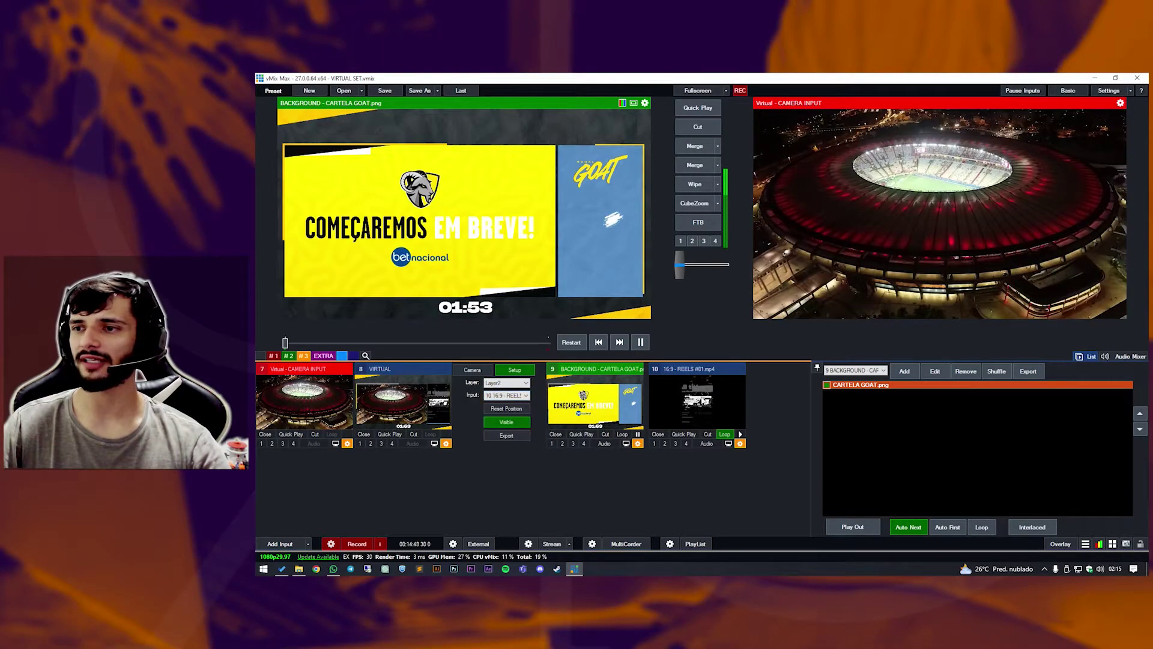
click(507, 395)
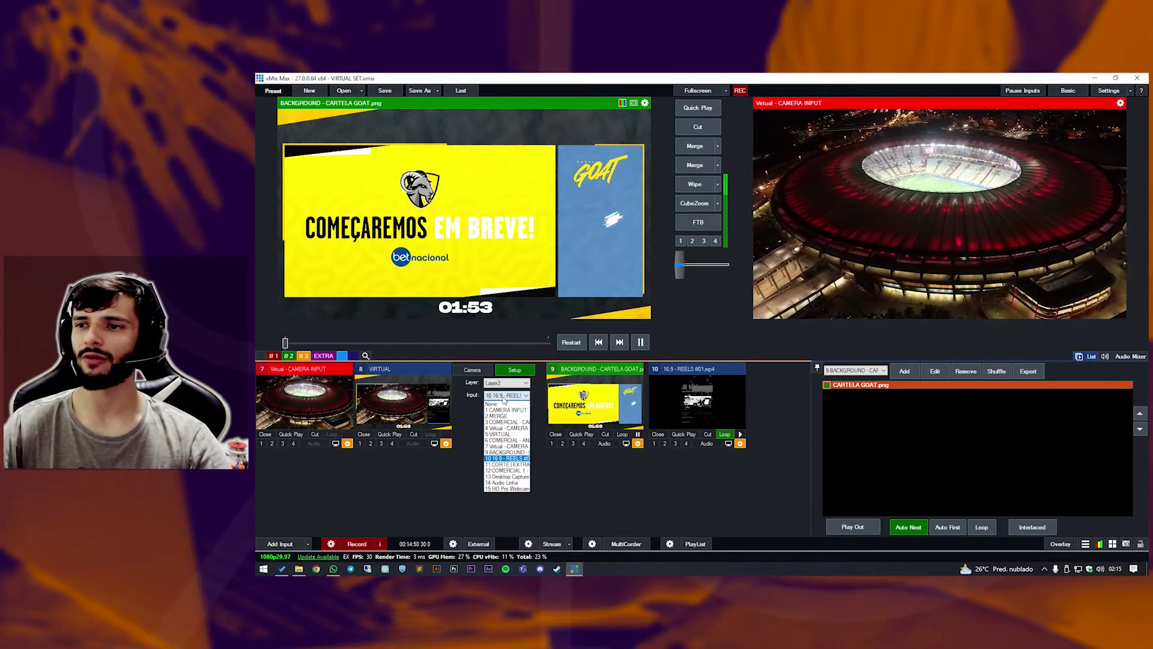
click(503, 398)
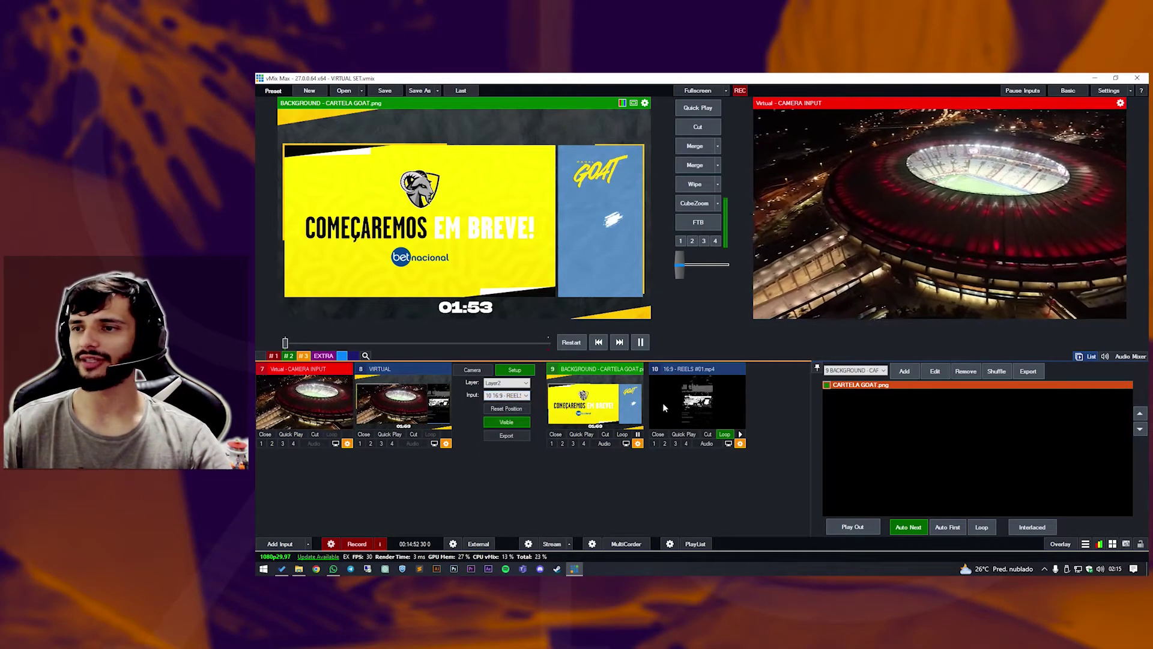
Place the #3 VIRTUAL in preview and switch its camera between the first full-frame preset and the second layout preset.
click(412, 415)
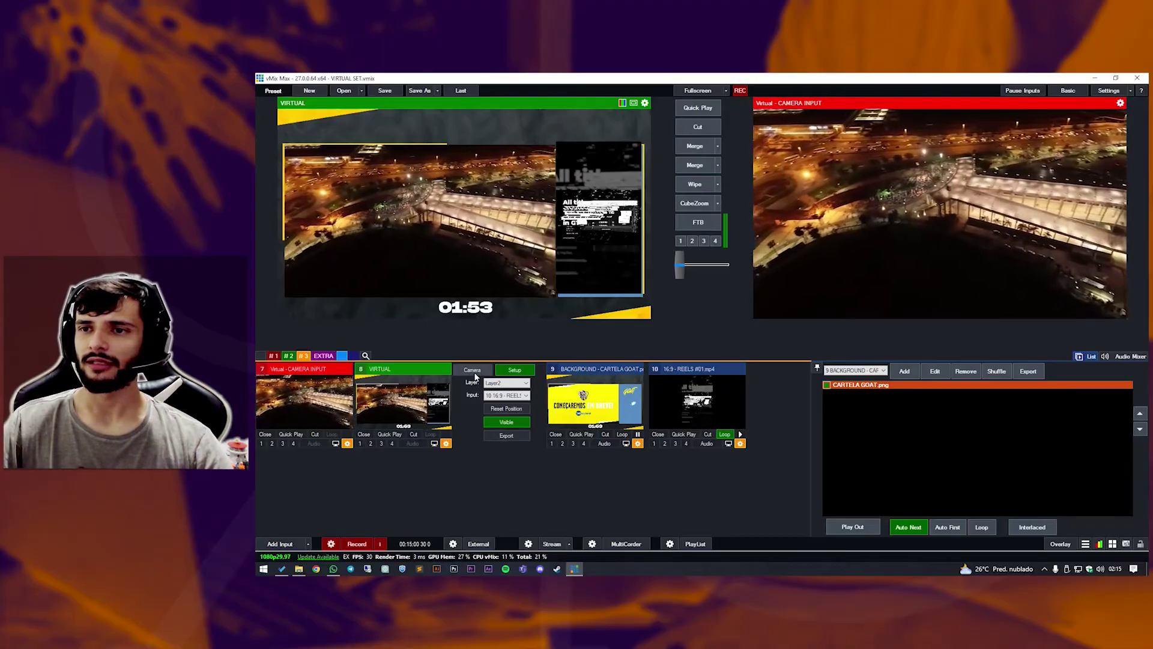
click(474, 370)
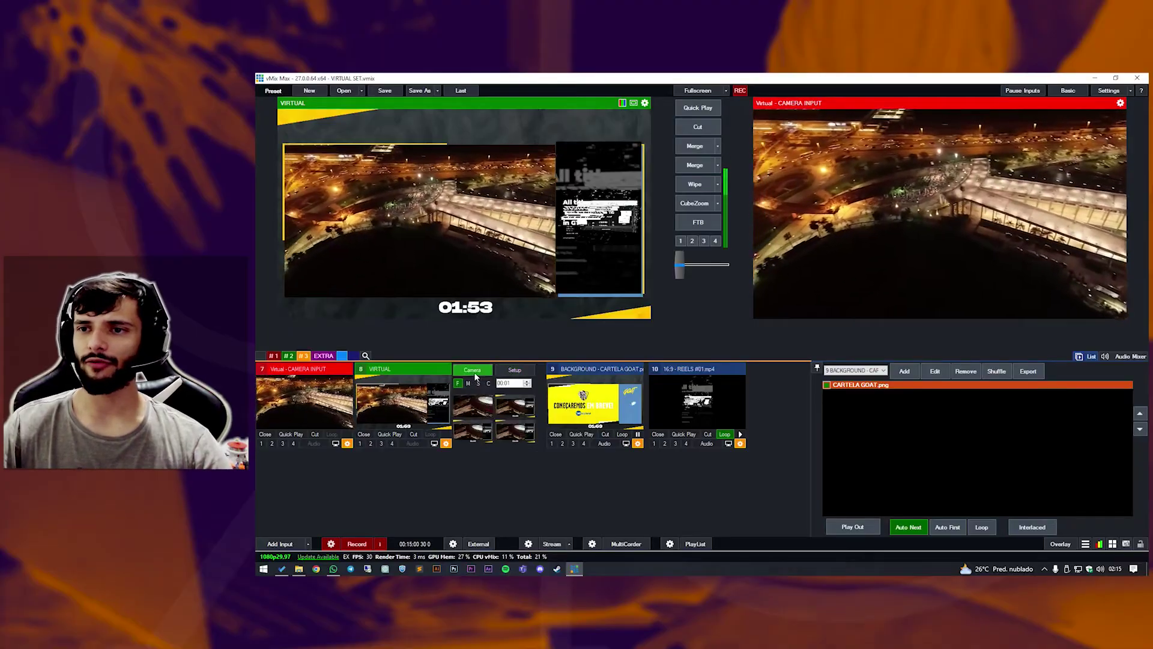
click(470, 409)
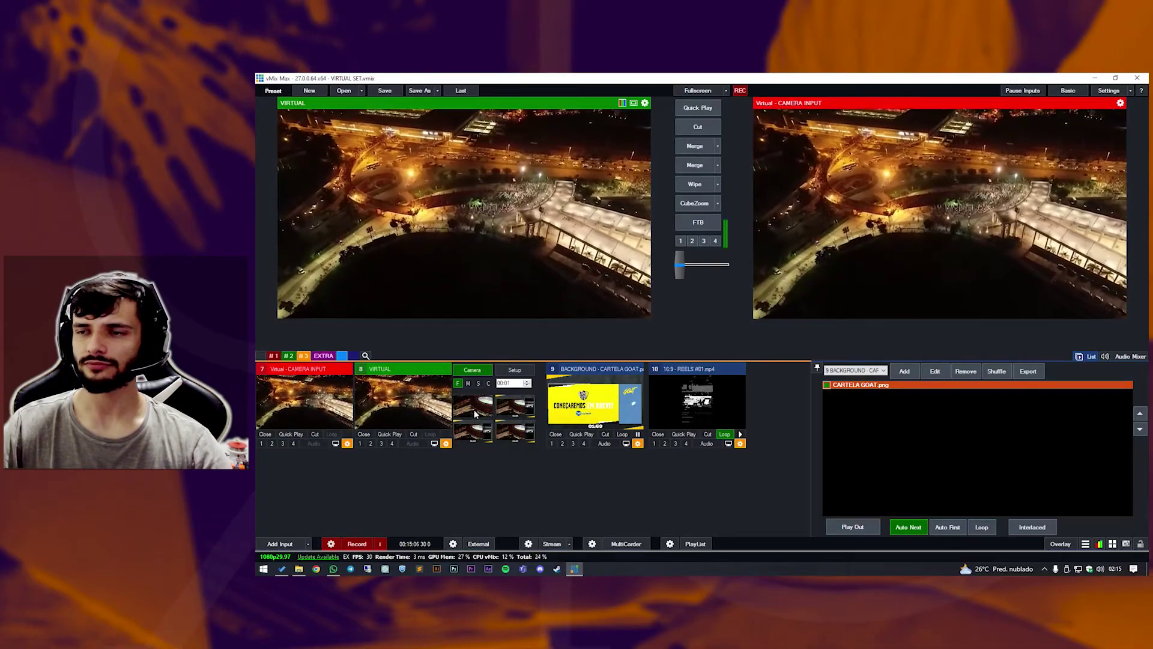
click(509, 406)
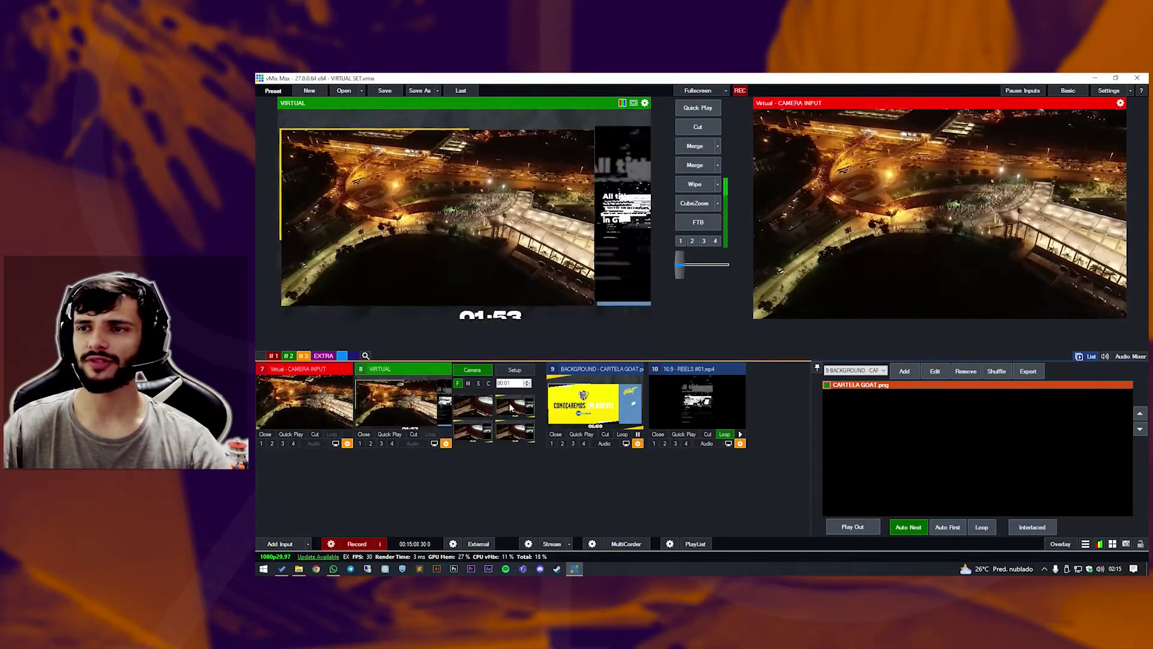
click(473, 407)
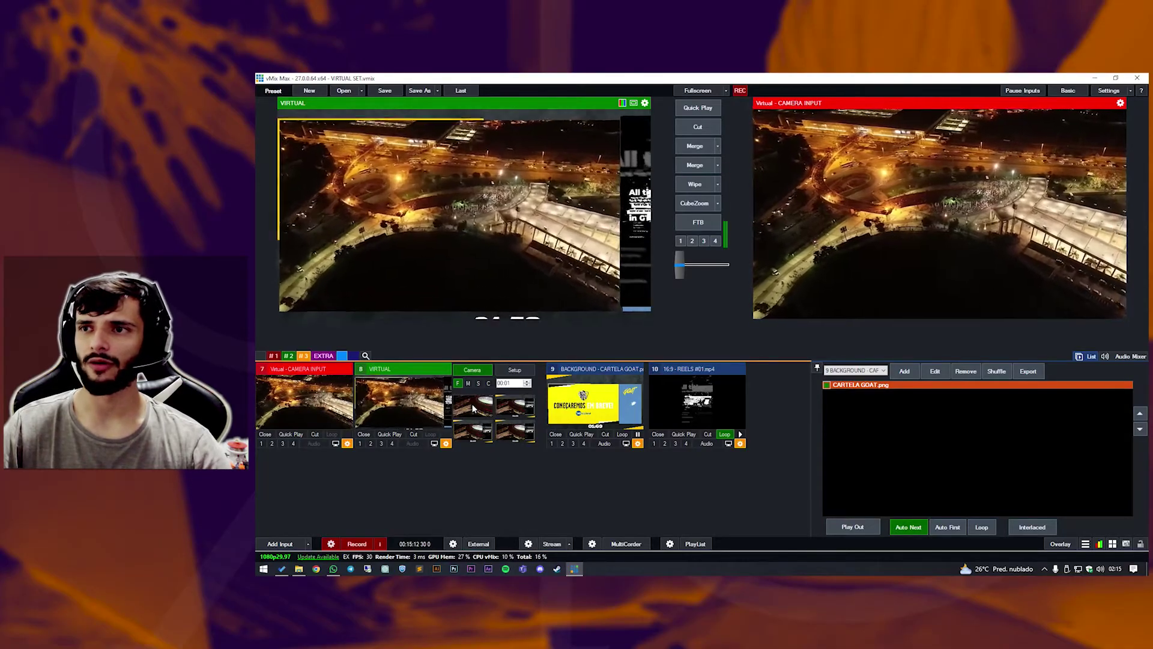
click(512, 409)
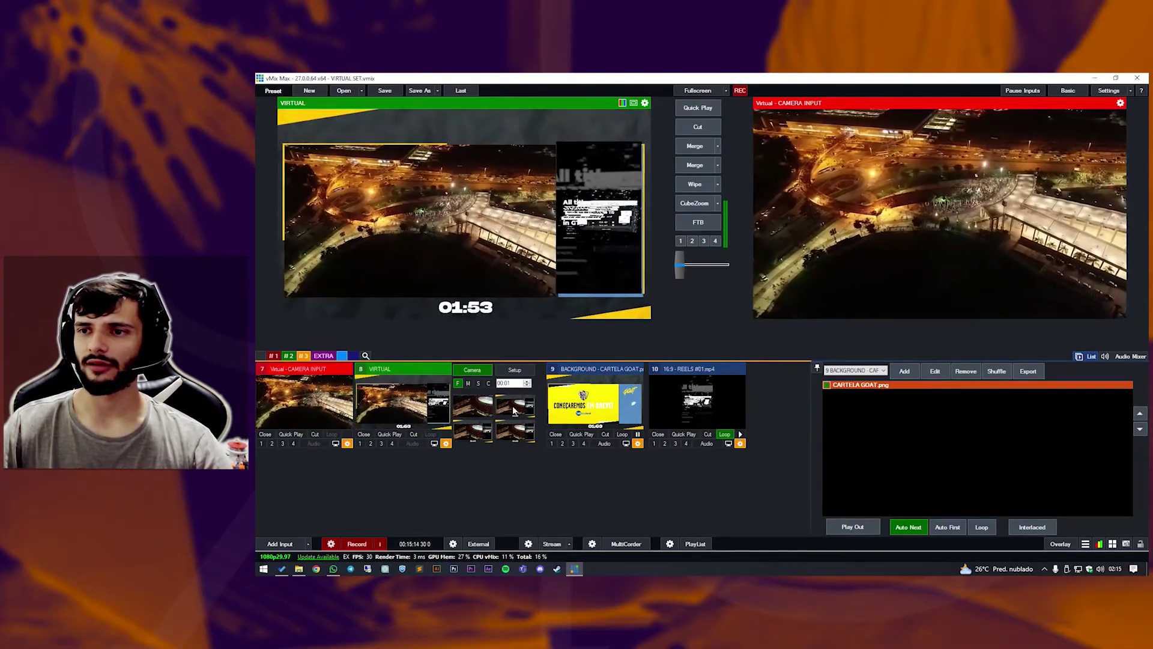
Check the zoom and pan settings of VIRTUAL's second and first camera presets without changing them.
right_click(514, 410)
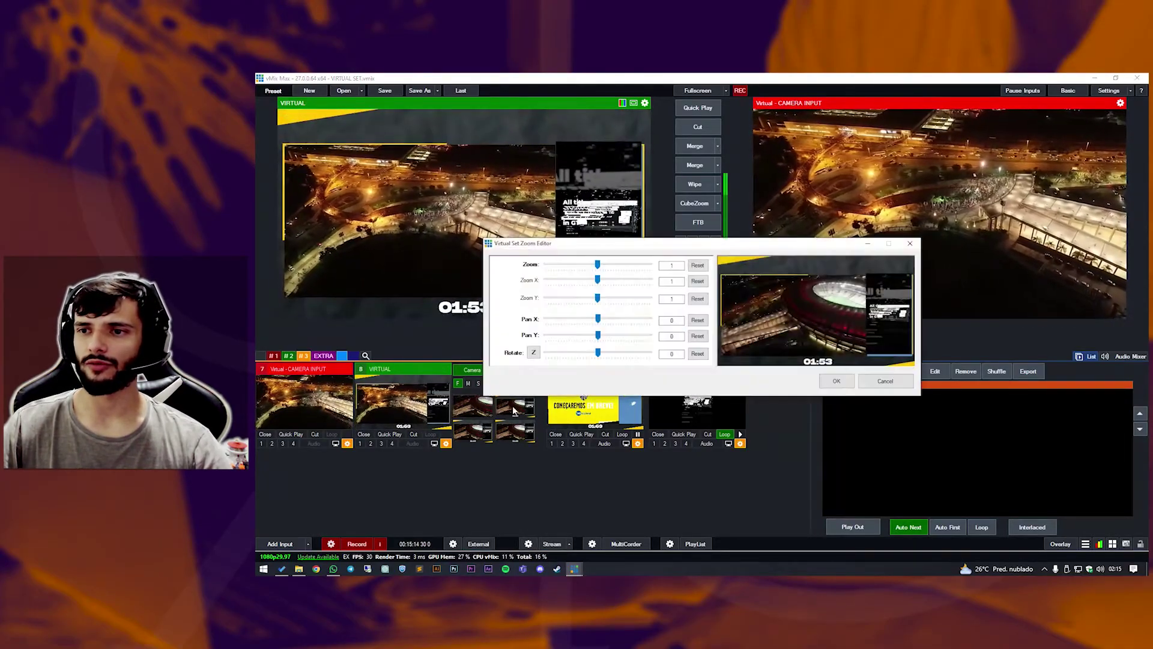
click(885, 382)
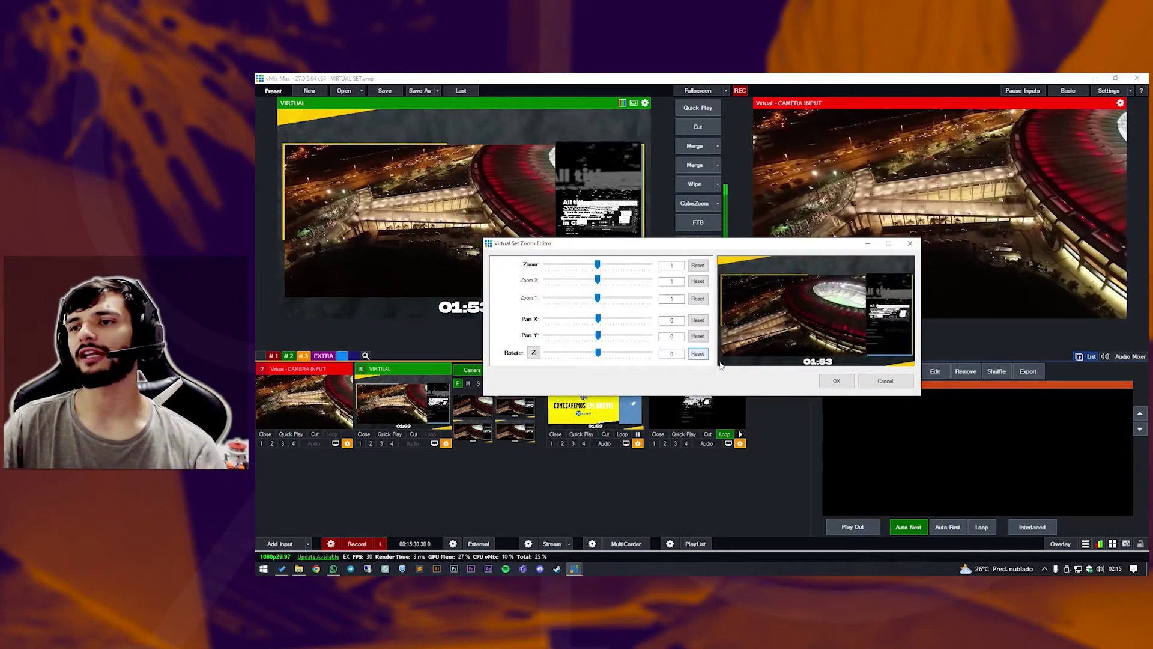
click(885, 381)
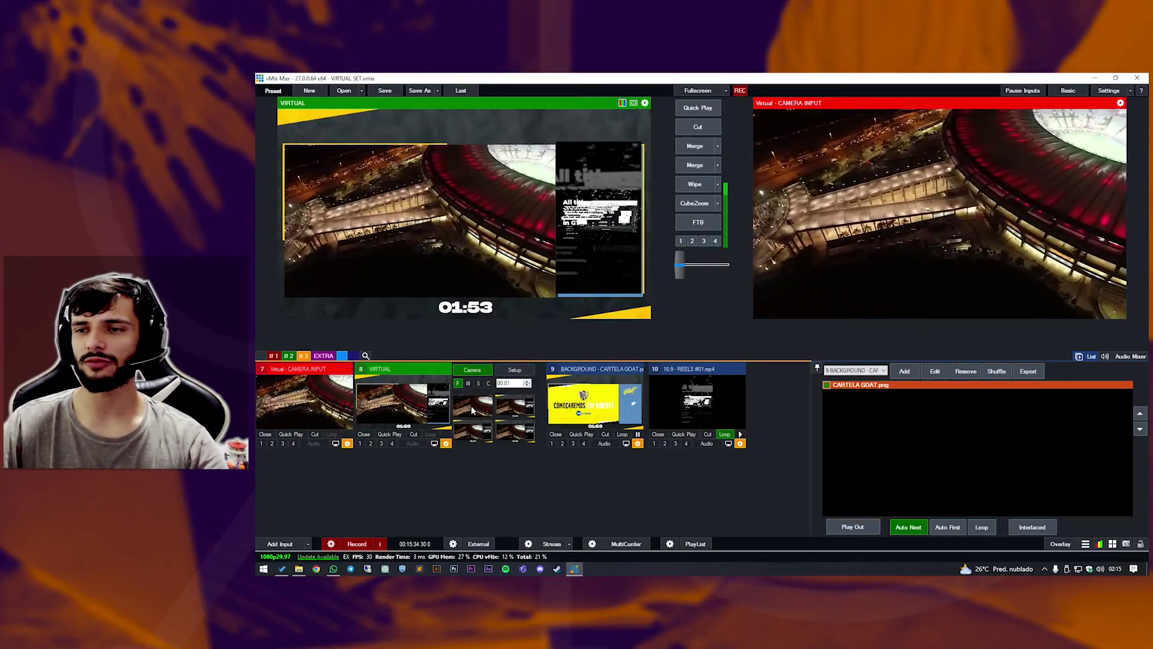
click(471, 407)
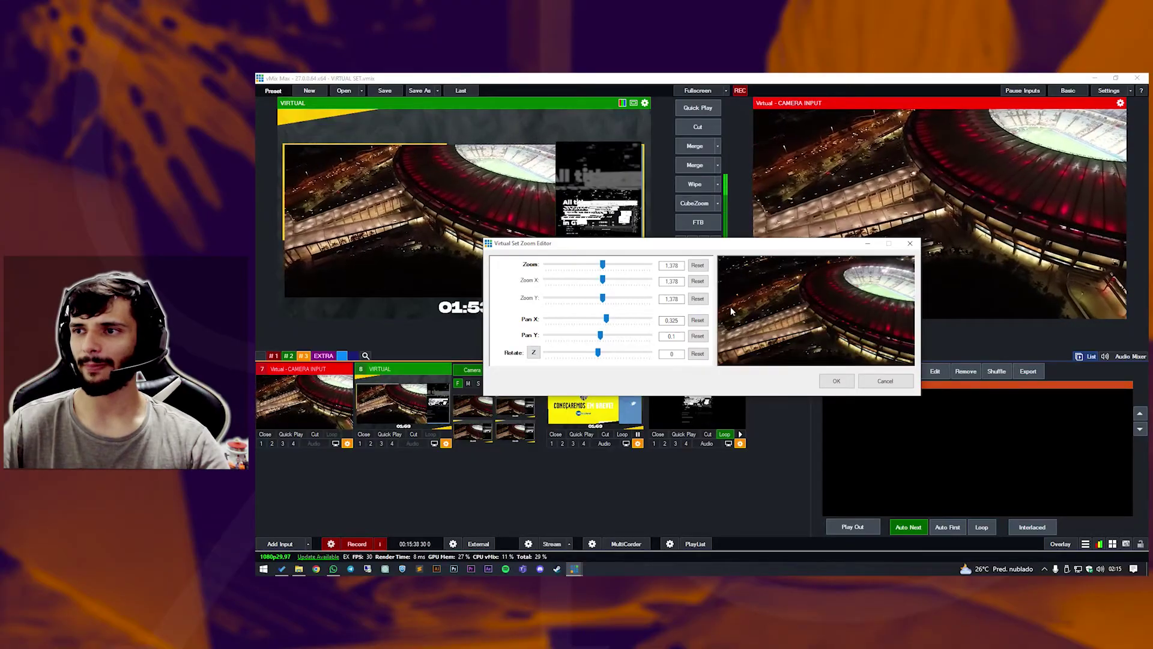
click(886, 381)
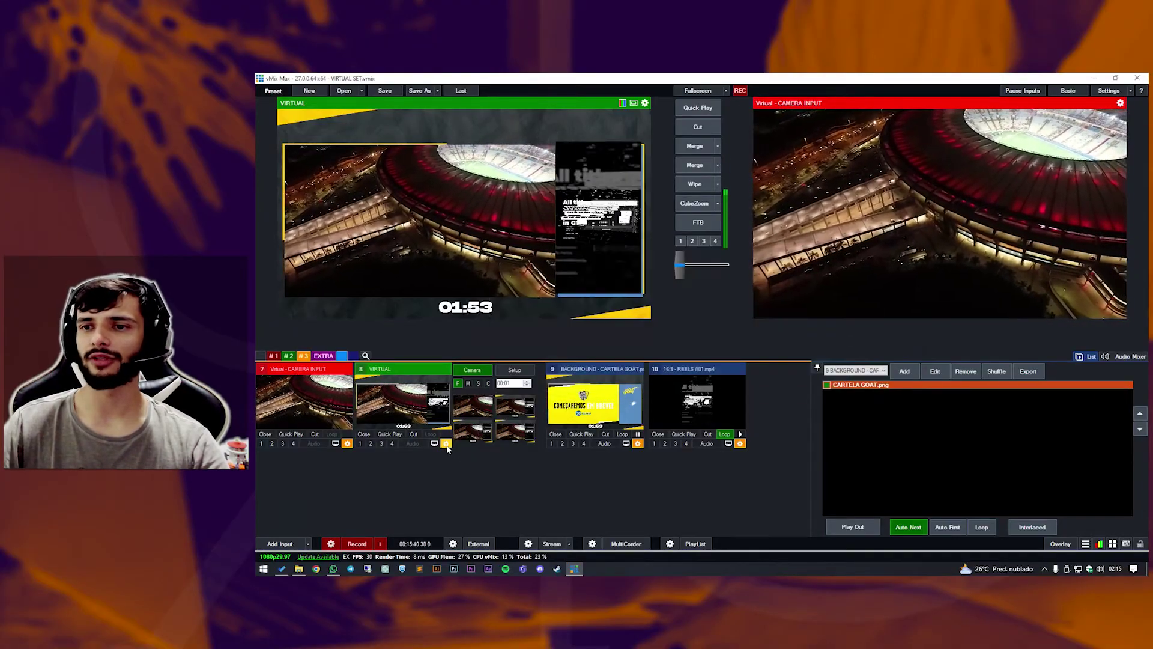
Reset the zoom, pan and rotation of the Virtual - CAMERA INPUT layer in the VIRTUAL input.
click(446, 443)
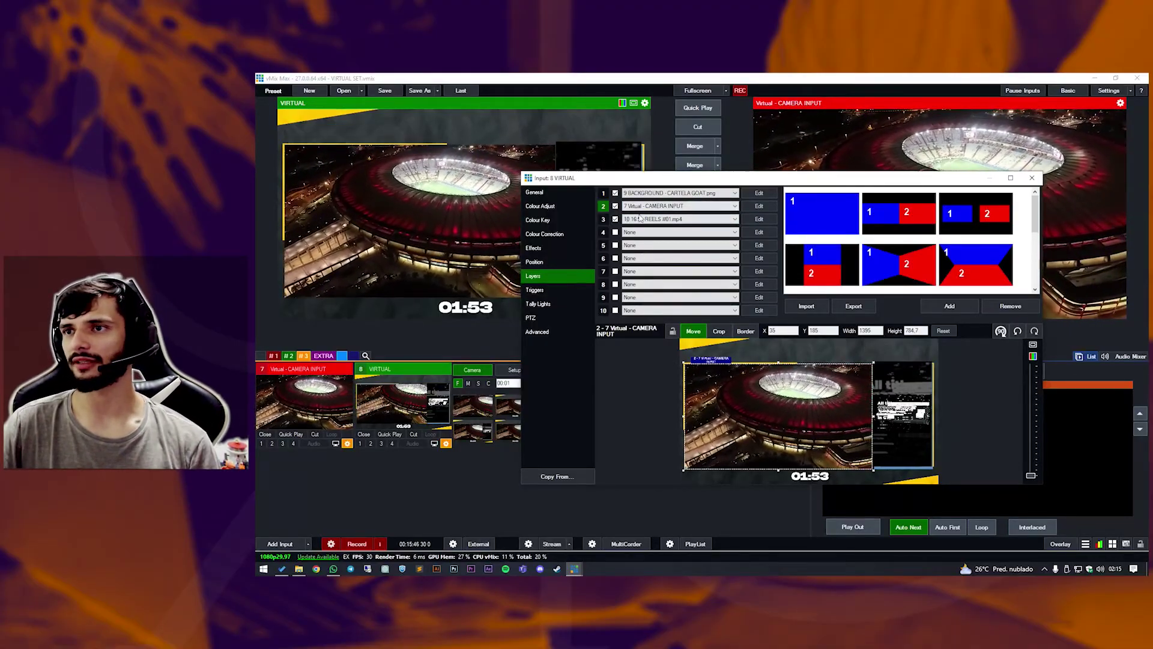
click(761, 206)
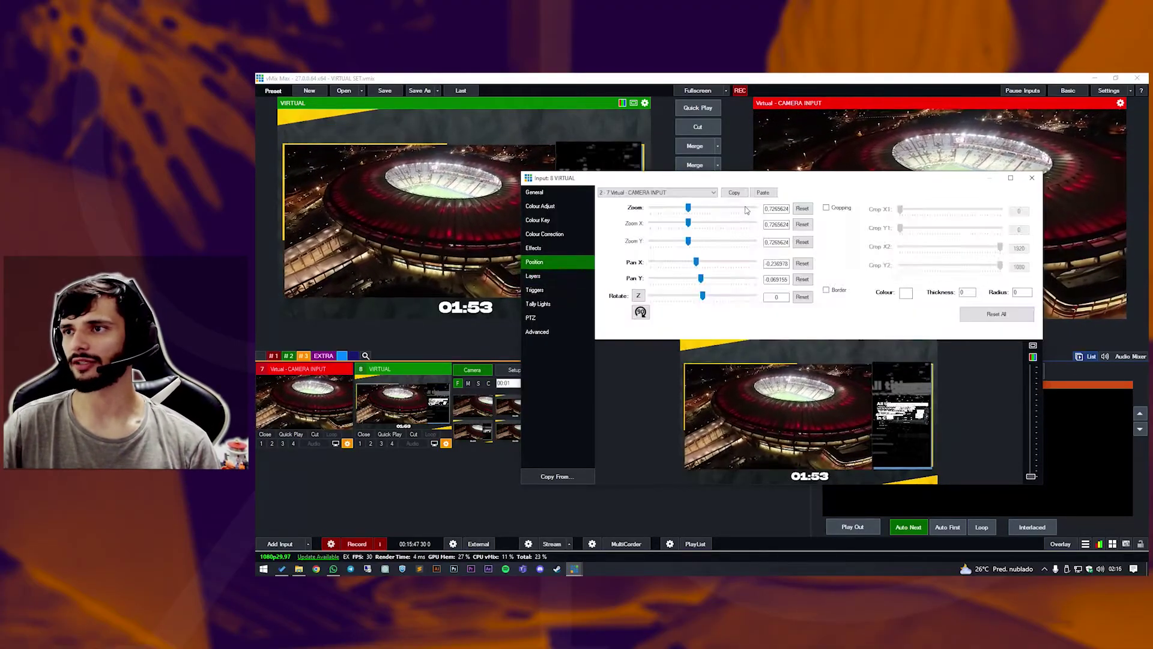
click(803, 208)
click(802, 263)
click(802, 279)
click(803, 297)
click(533, 276)
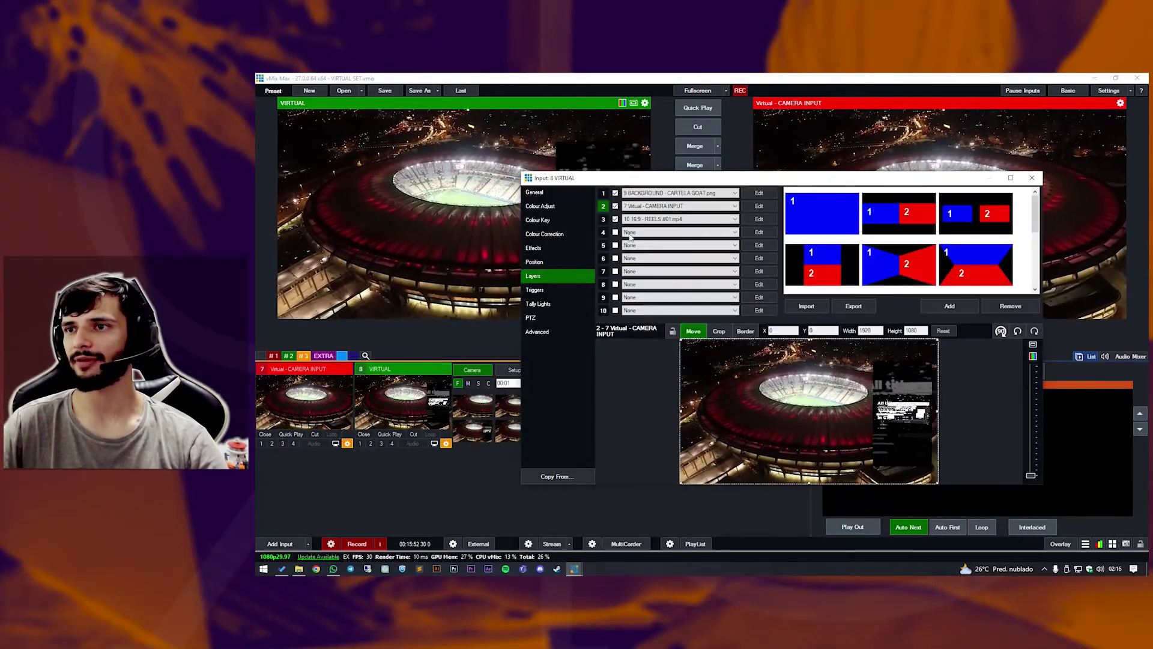
Reset the zoom, pan and rotation of the REELS #01.mp4 layer and return to VIRTUAL's layer list.
click(762, 220)
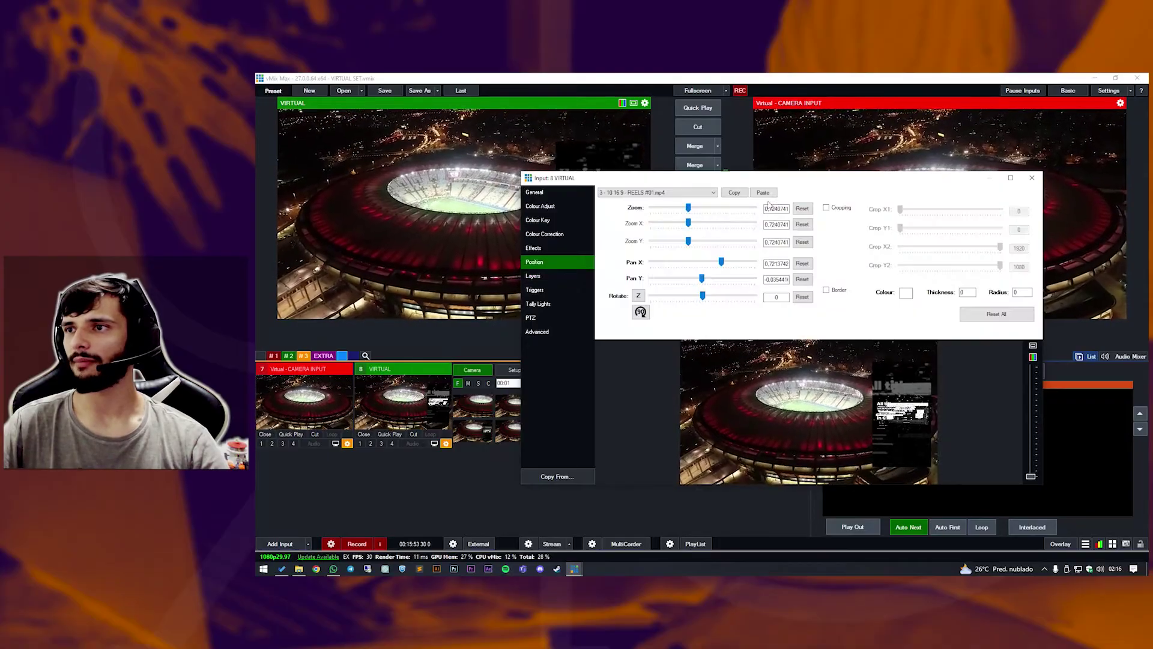
click(803, 208)
click(802, 263)
click(802, 279)
click(801, 297)
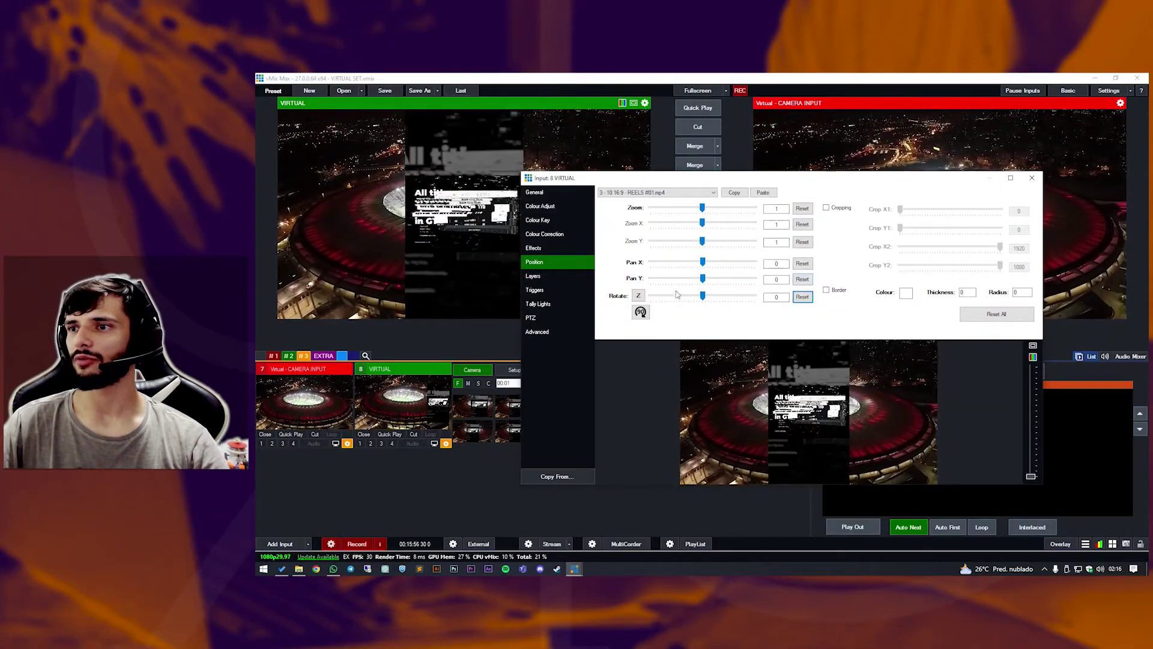
click(537, 247)
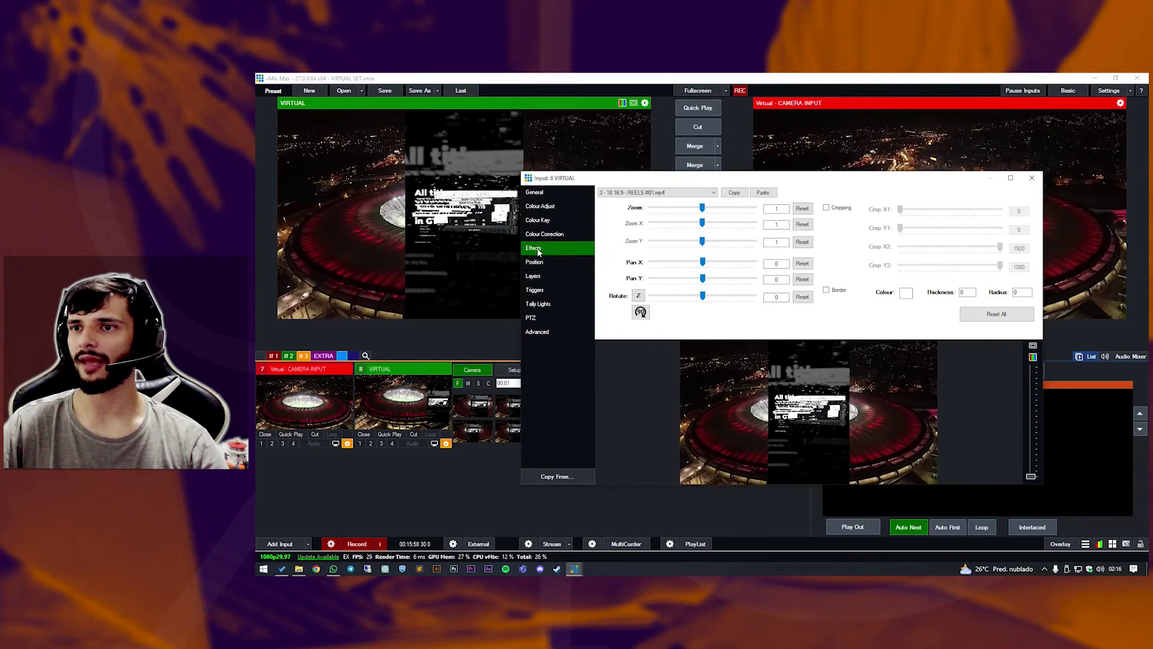
click(543, 276)
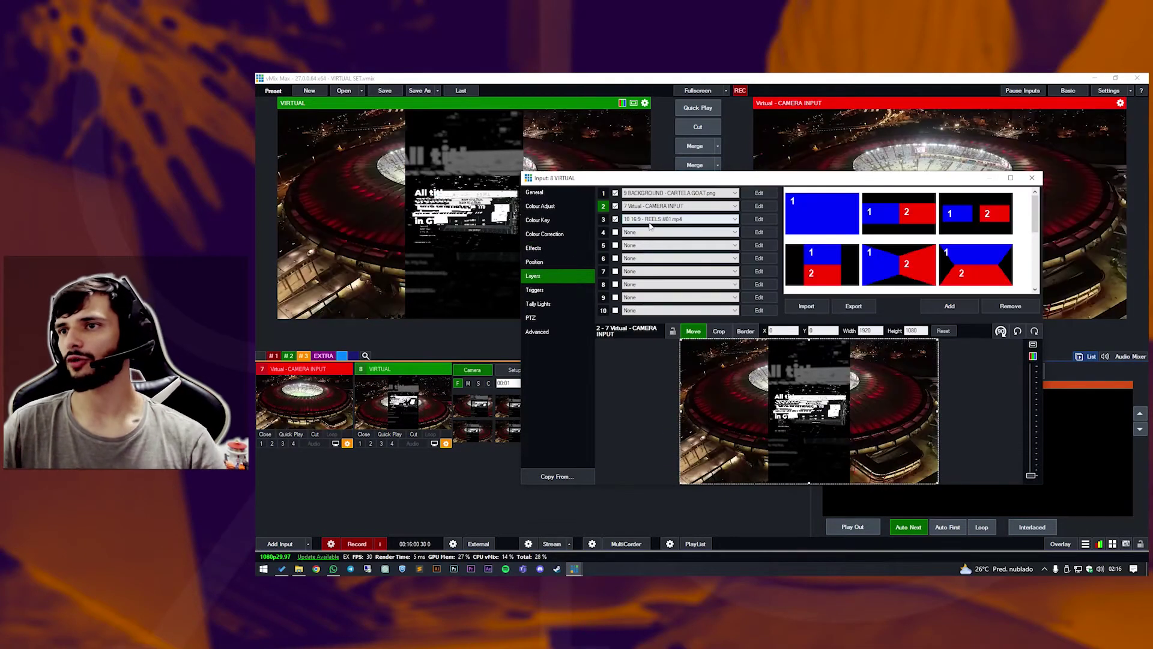
Hide the camera layer and fit the REELS #01.mp4 layer over the artwork's blue frame, about 1378 wide at X 974, Y 190.
click(616, 206)
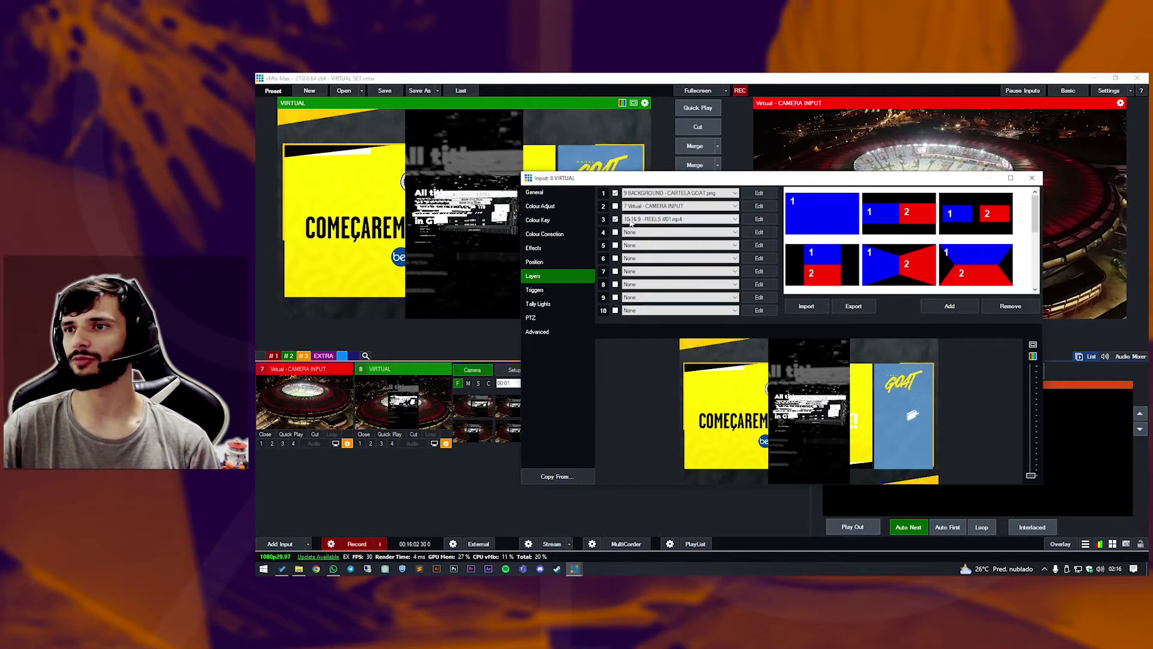
click(604, 220)
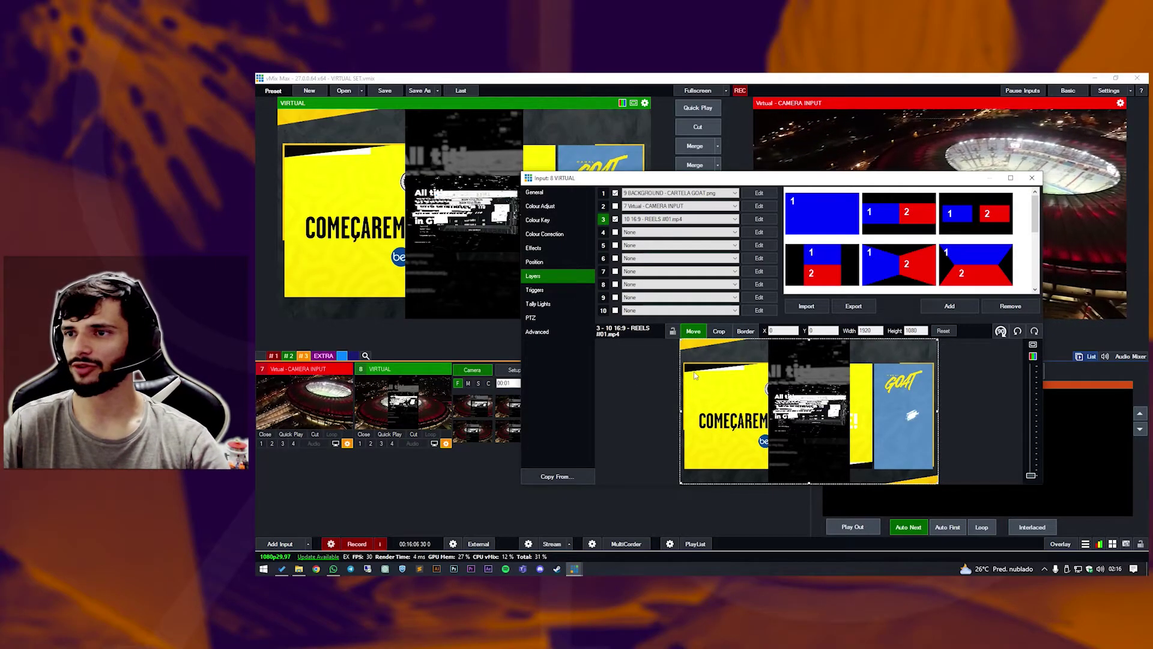
drag(681, 483, 765, 445)
drag(858, 400, 900, 408)
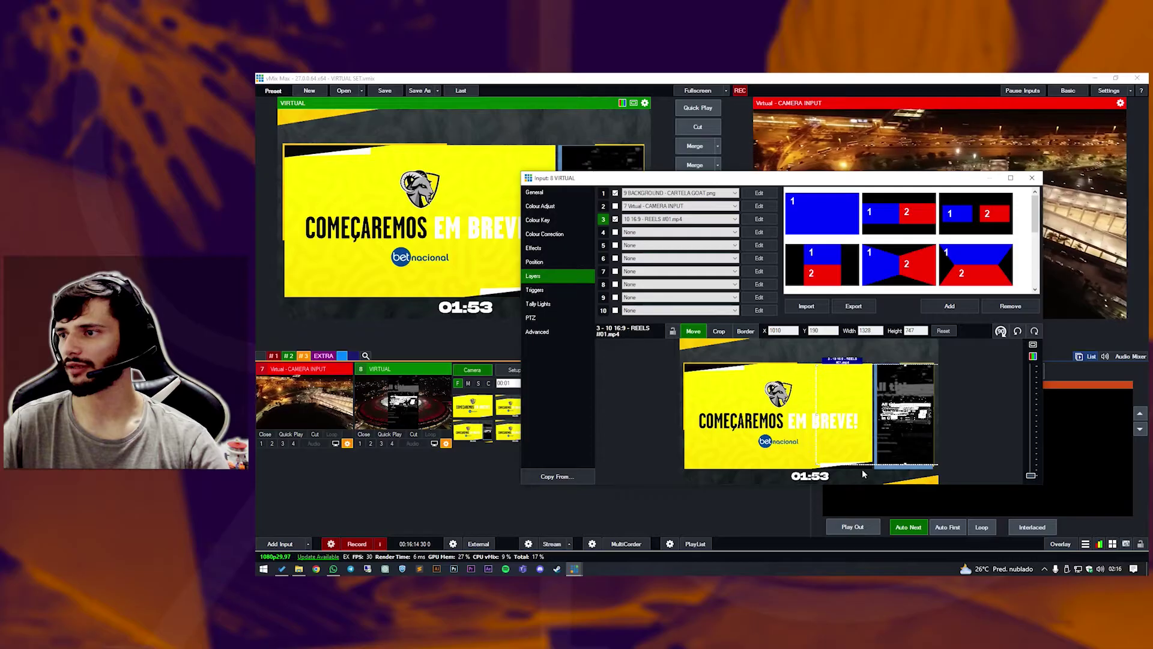
drag(816, 464, 811, 468)
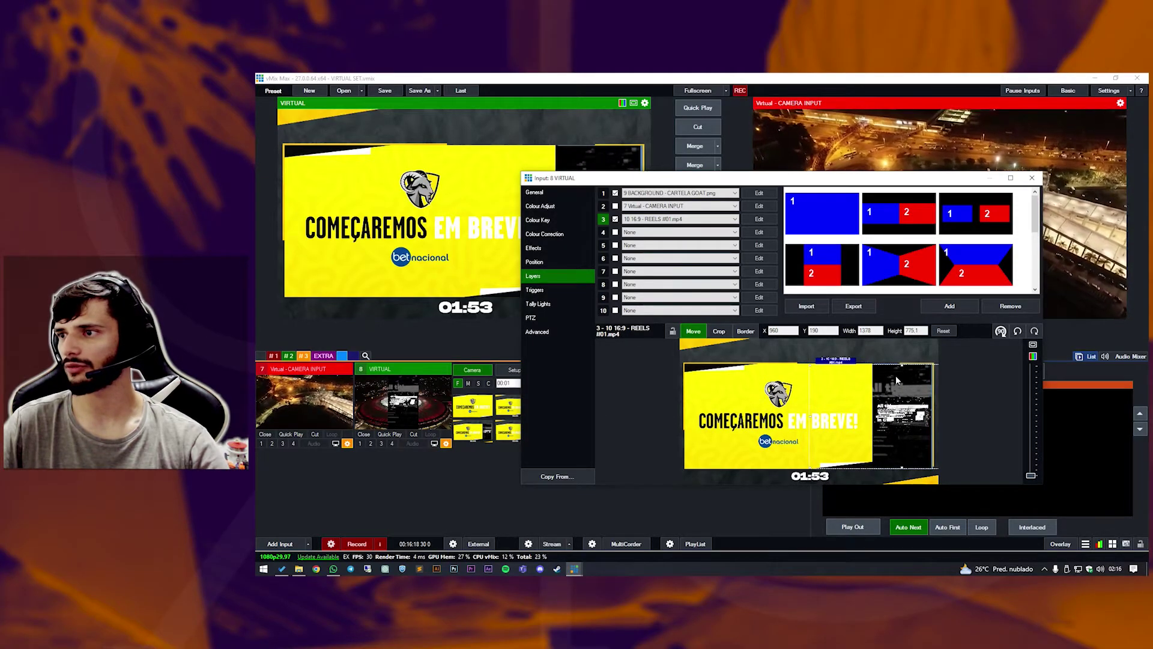
drag(898, 390, 897, 389)
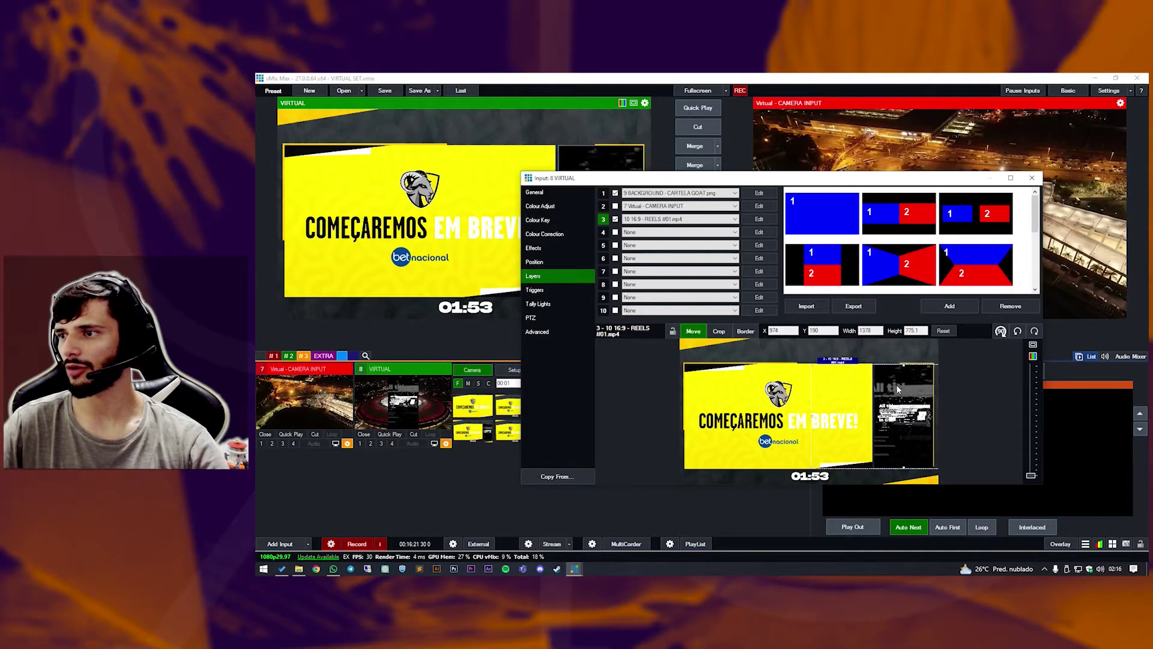
Show the Virtual - CAMERA INPUT layer again, set its zoom to 0.7 and its Pan Y to about -0.081.
click(615, 206)
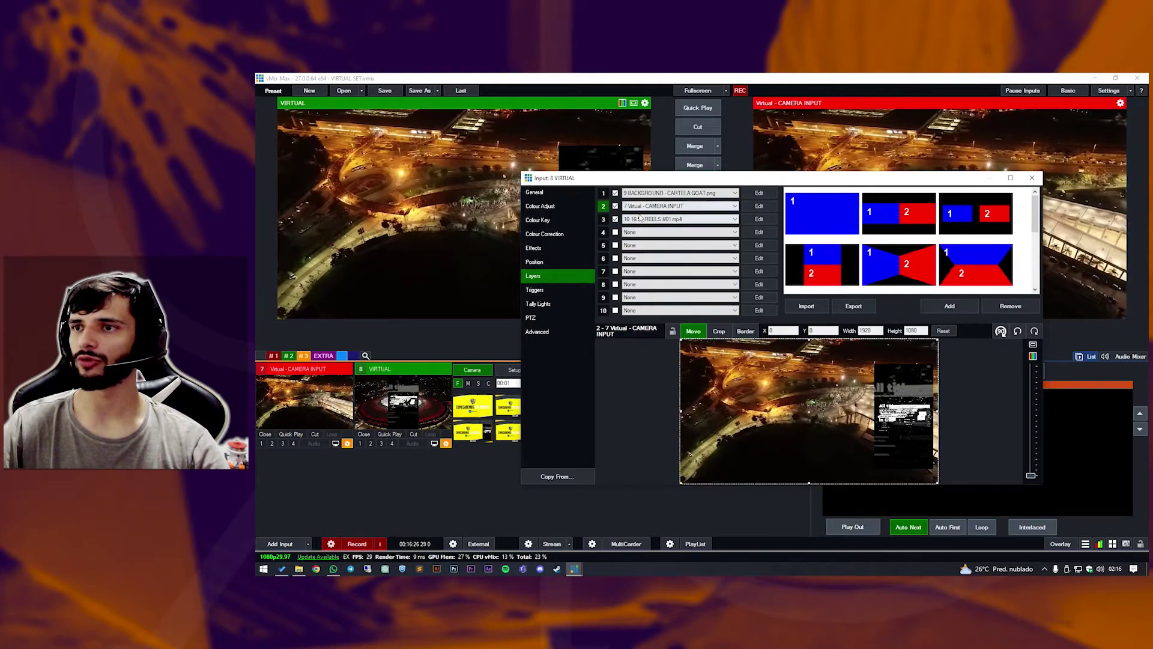
click(759, 206)
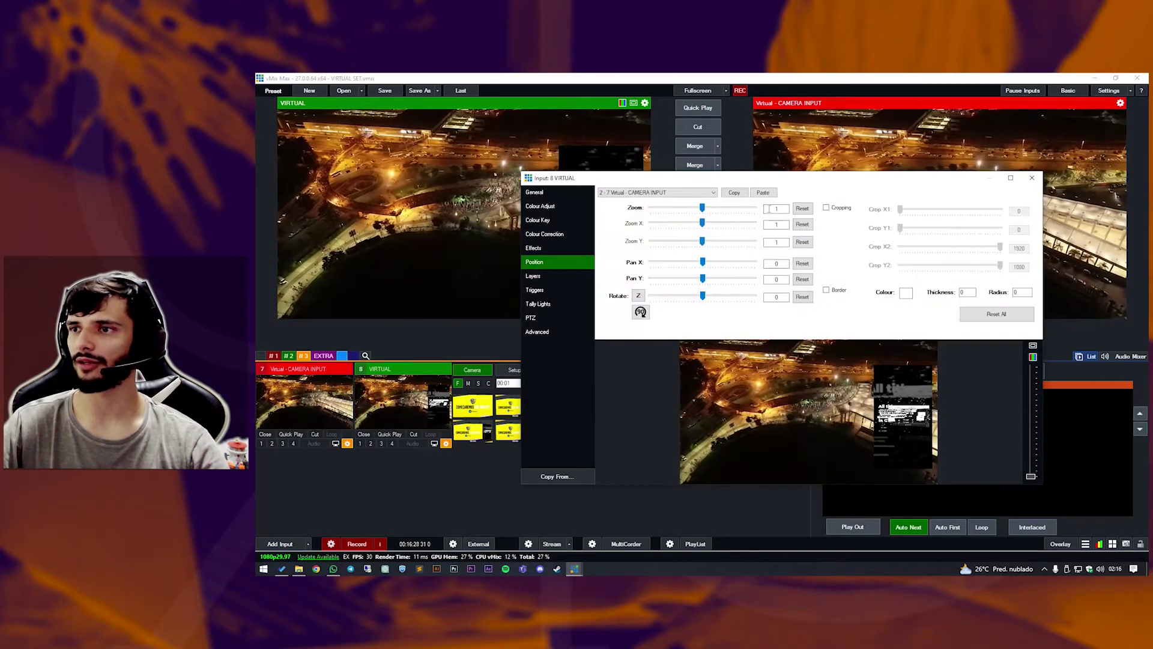
drag(702, 208, 690, 208)
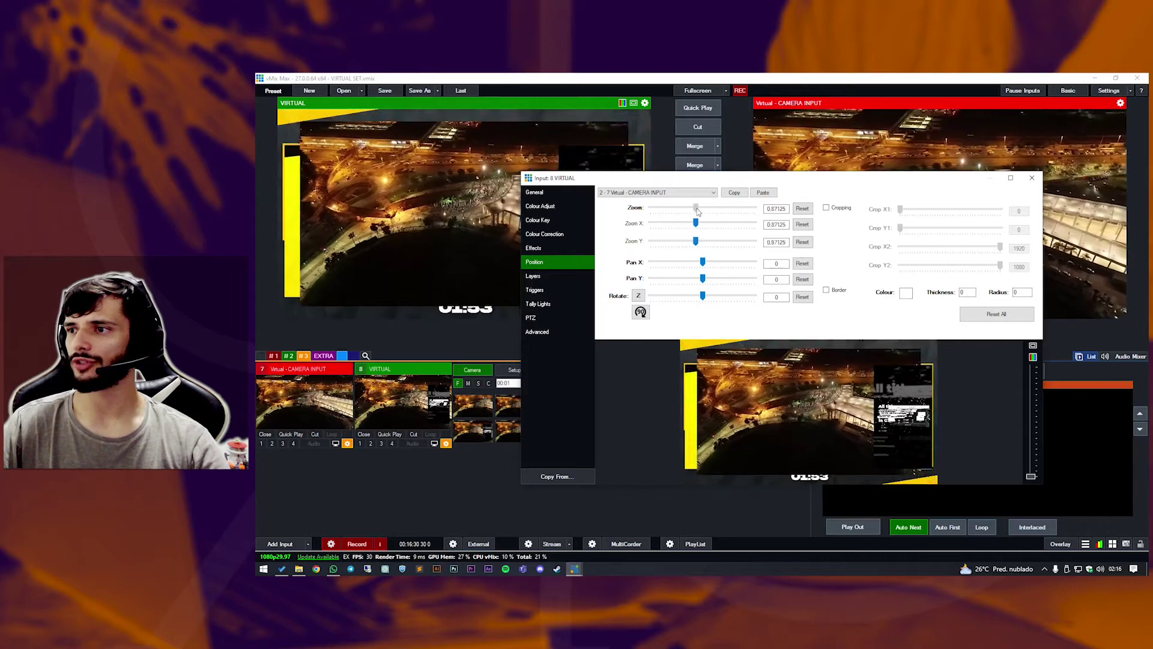
double_click(775, 208)
text(0.8)
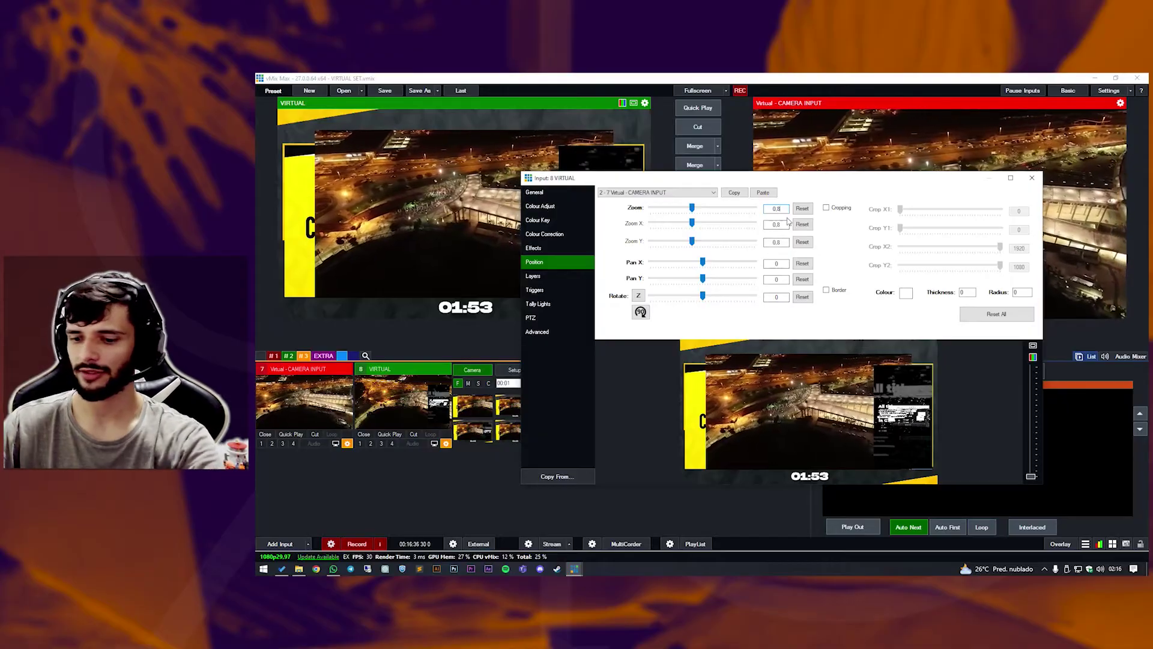
double_click(775, 208)
text(10)
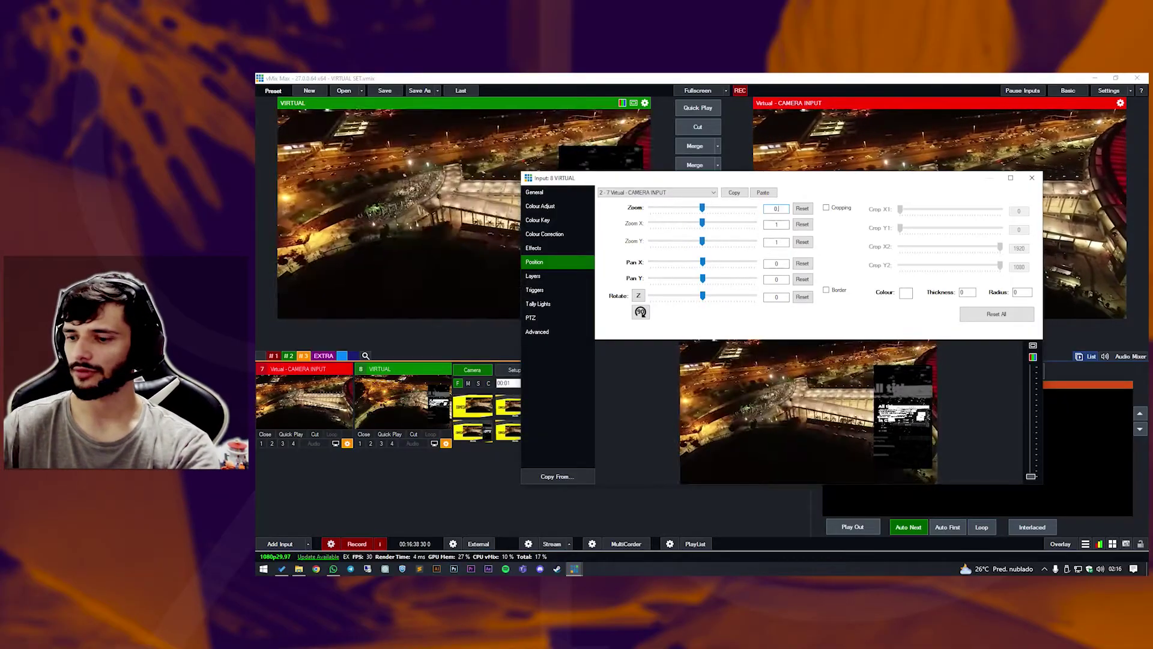
text(.7)
drag(701, 279, 699, 284)
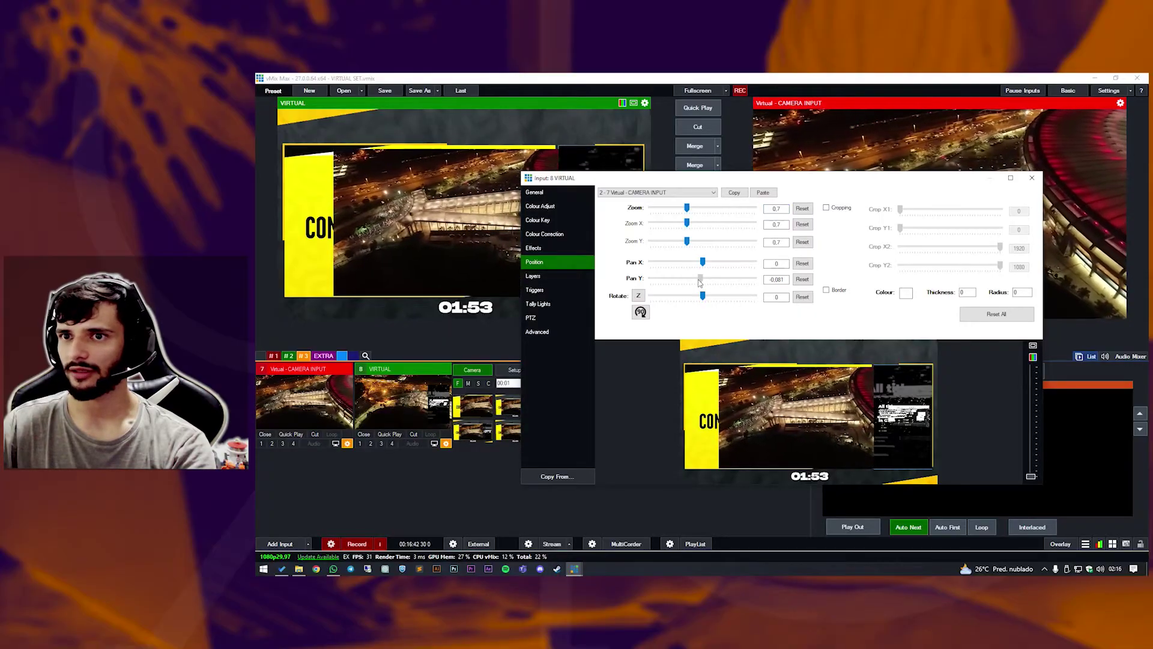
Fine-tune the camera layer's zoom through 0.75 and 0.74 to 0.73 to fill the yellow frame's height.
click(780, 209)
text(5)
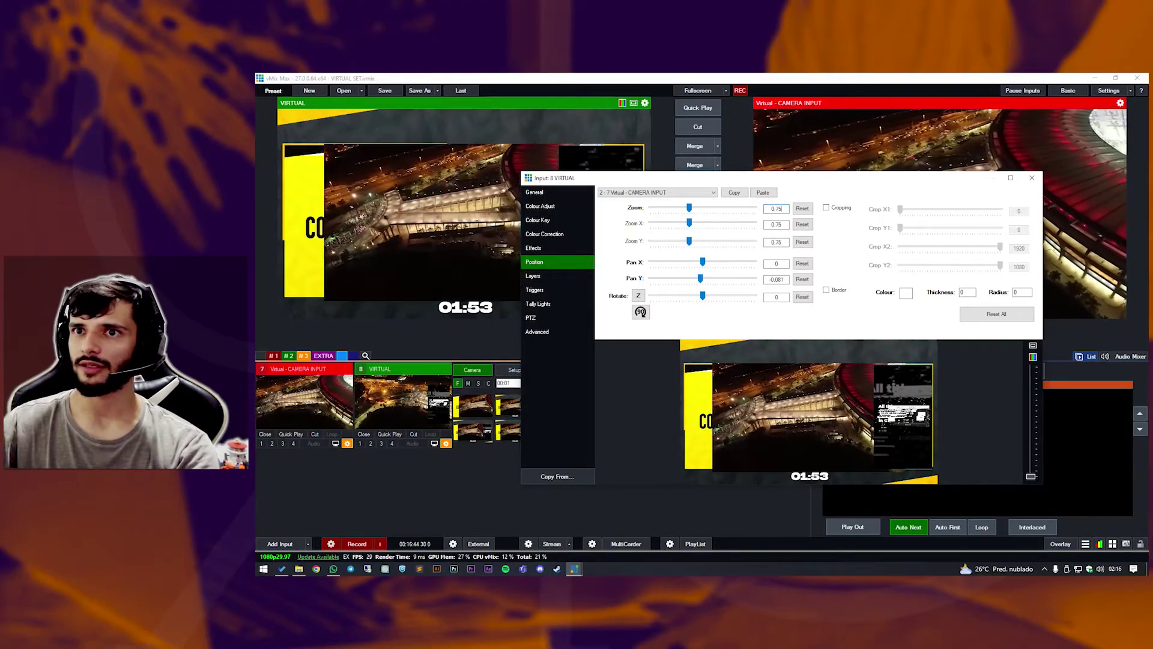
key(BackSpace)
text(4)
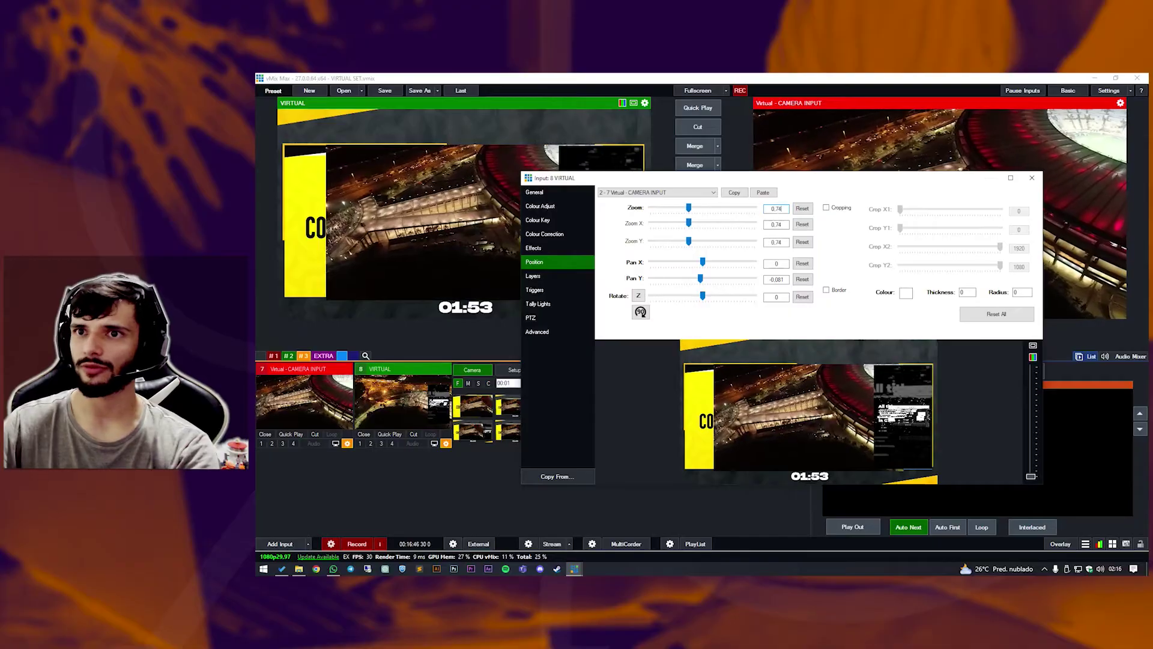
key(BackSpace)
text(3)
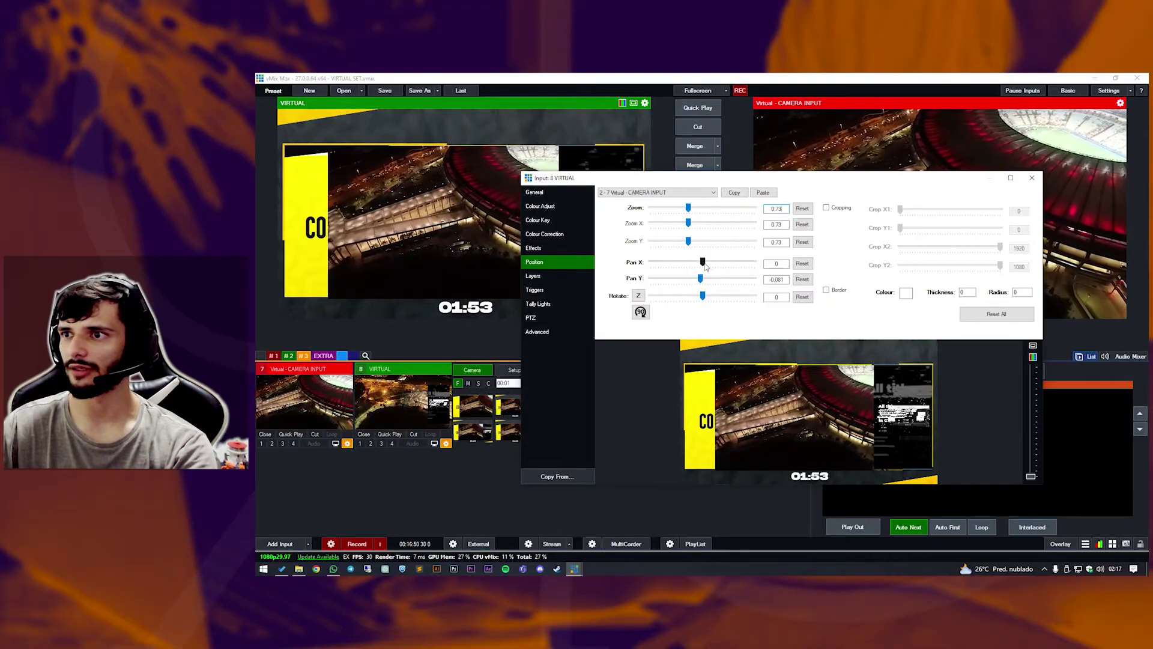
Set the camera layer's zoom to 0.729, Pan X to -0.235 and Pan Y to -0.08, and close the VIRTUAL settings.
drag(704, 264, 698, 267)
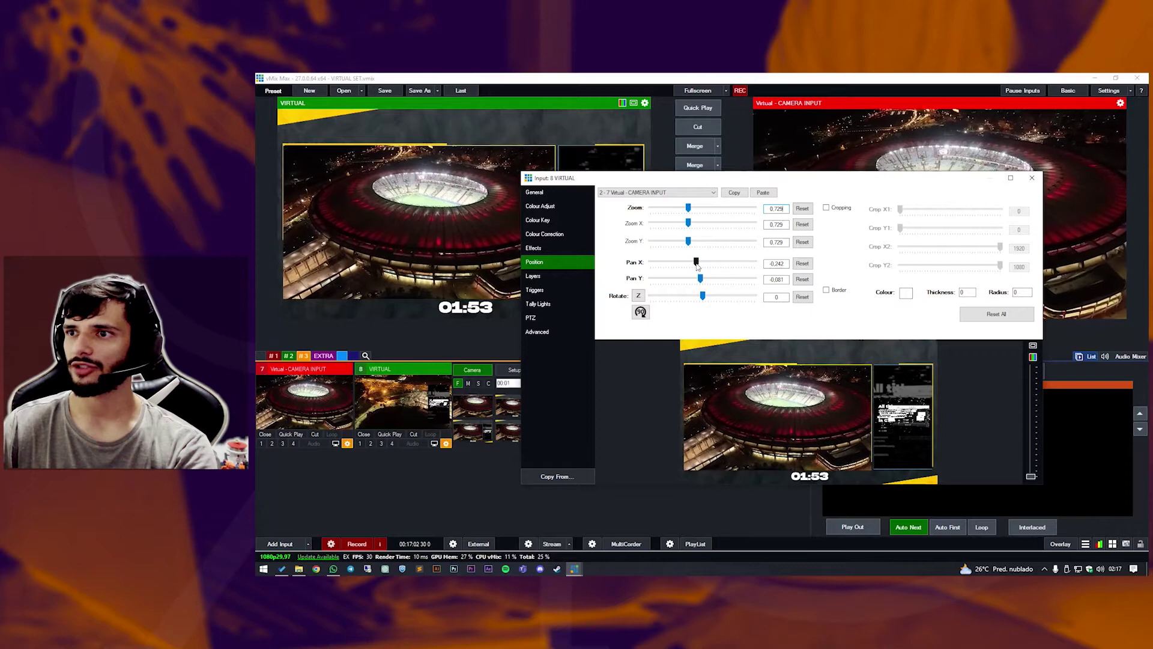
drag(697, 266, 698, 264)
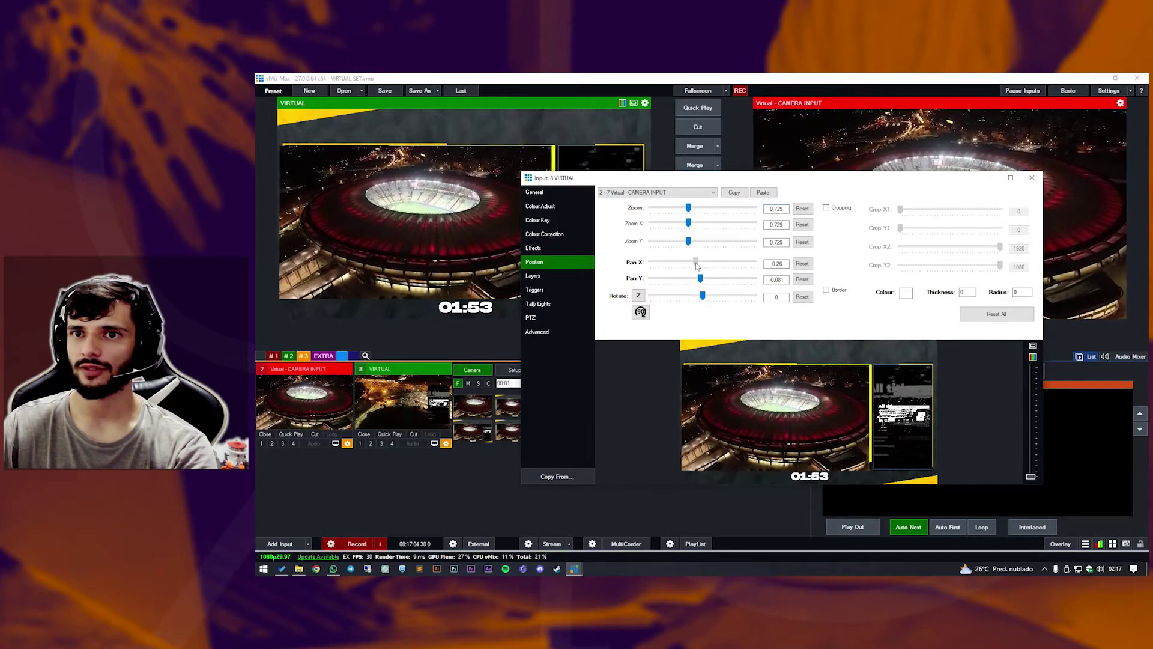
triple_click(777, 263)
text(-0.25)
key(BackSpace)
text(3)
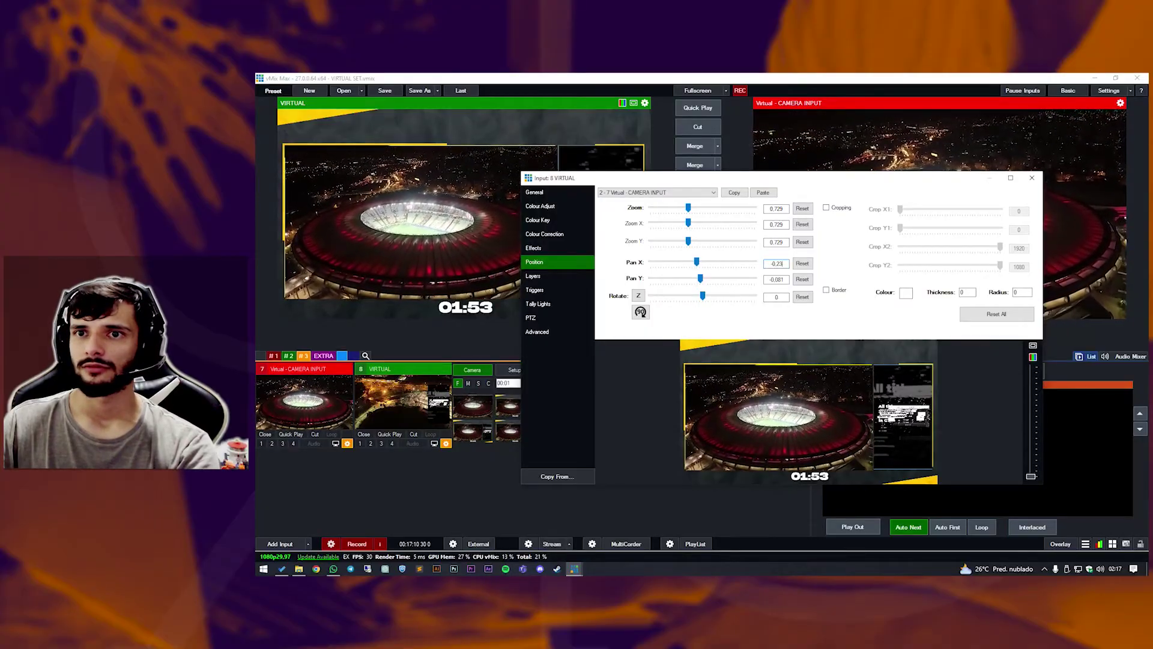
text(5)
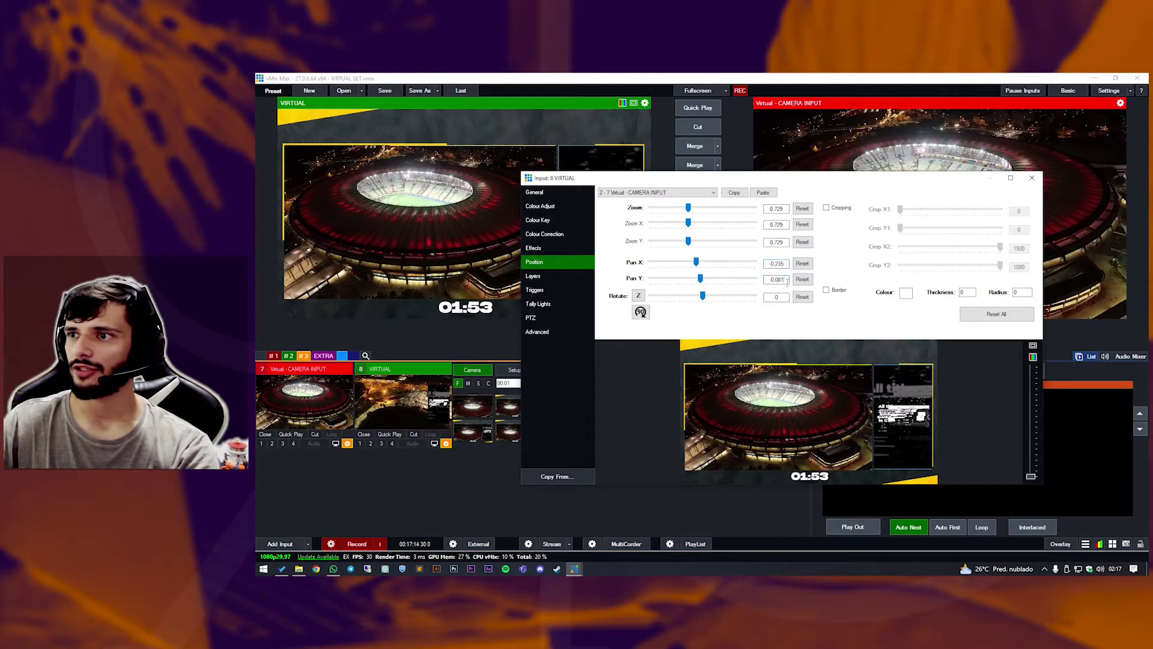
key(BackSpace)
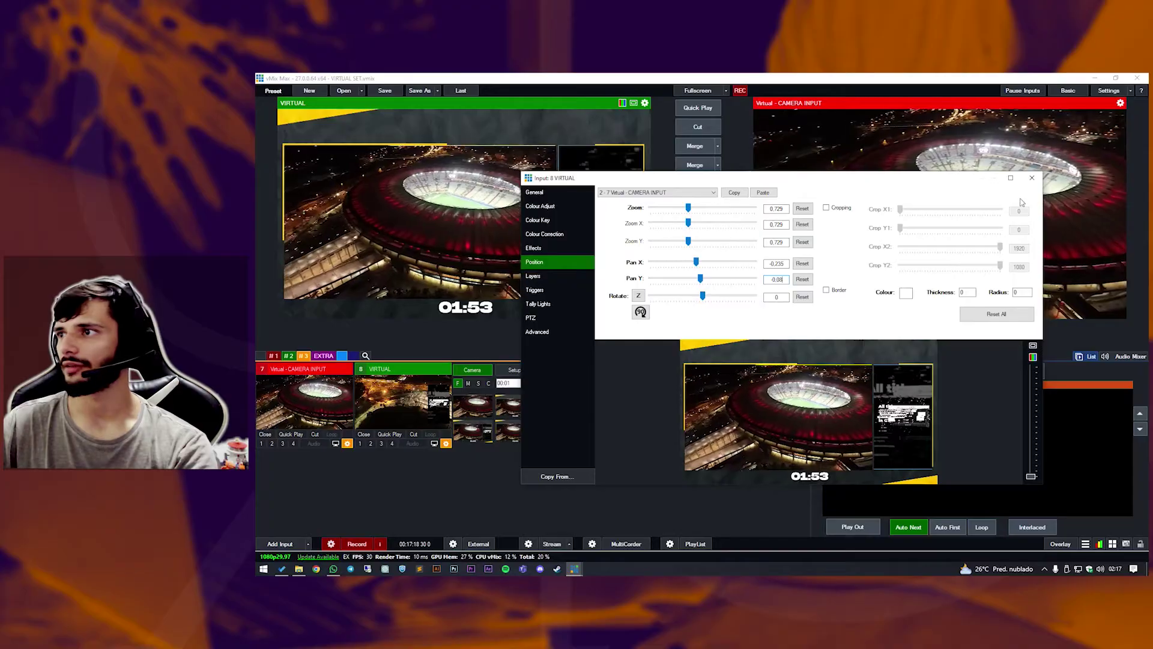
key(Escape)
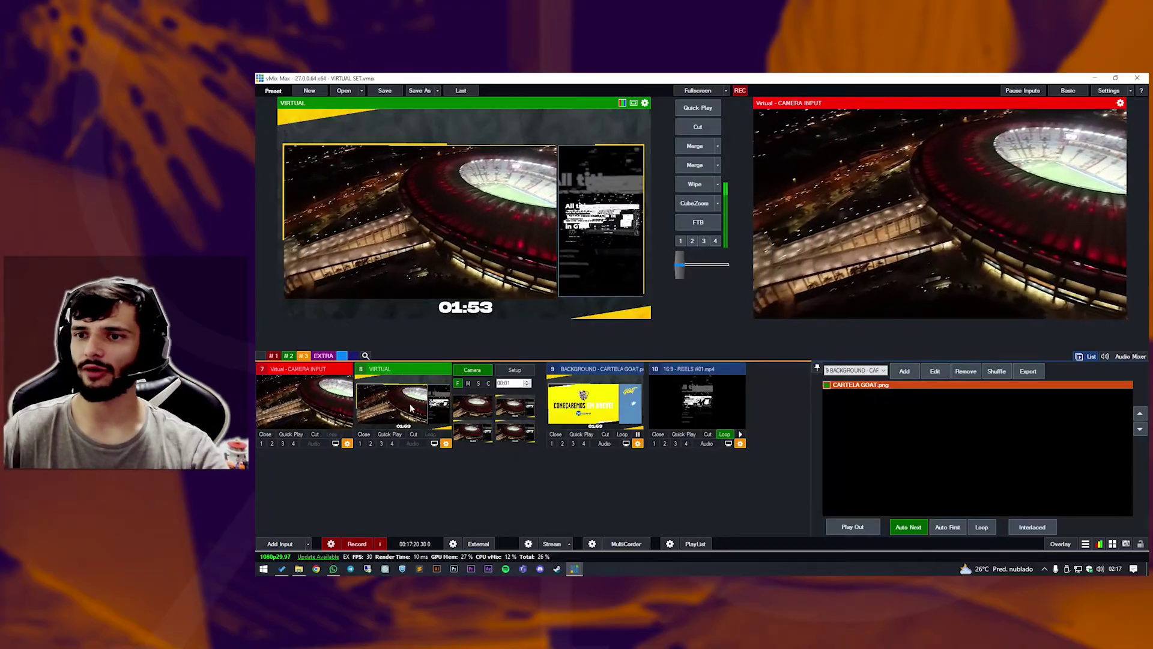
Test VIRTUAL's camera move between the full-frame and layout presets, and send VIRTUAL to program in full frame.
click(472, 408)
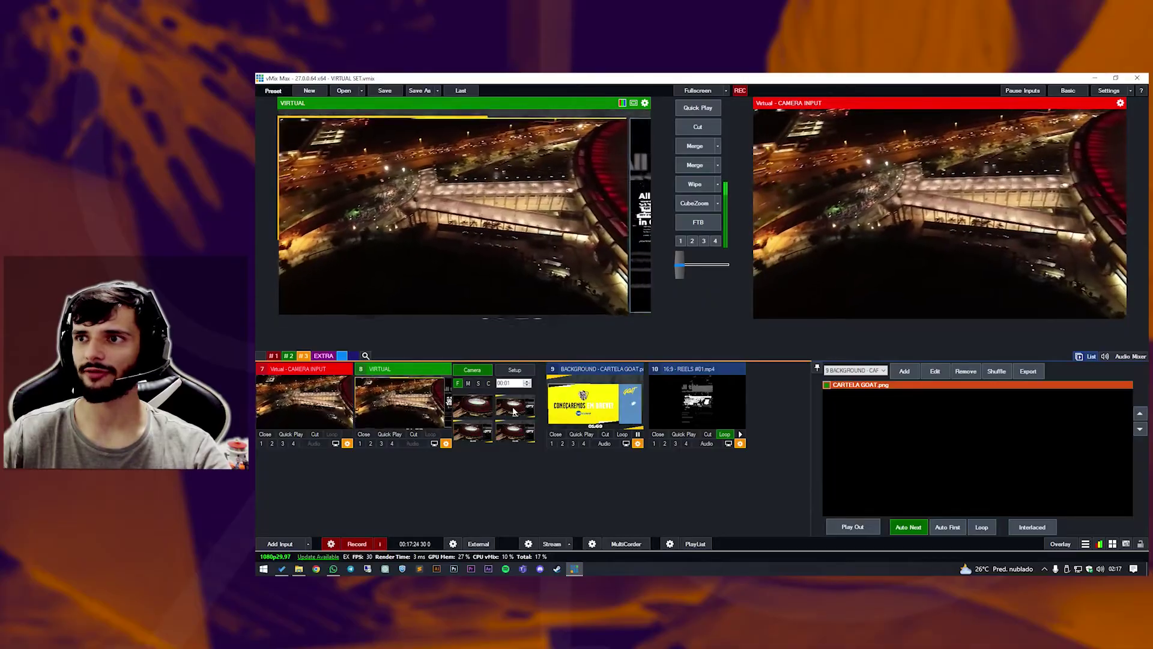
click(481, 414)
click(484, 414)
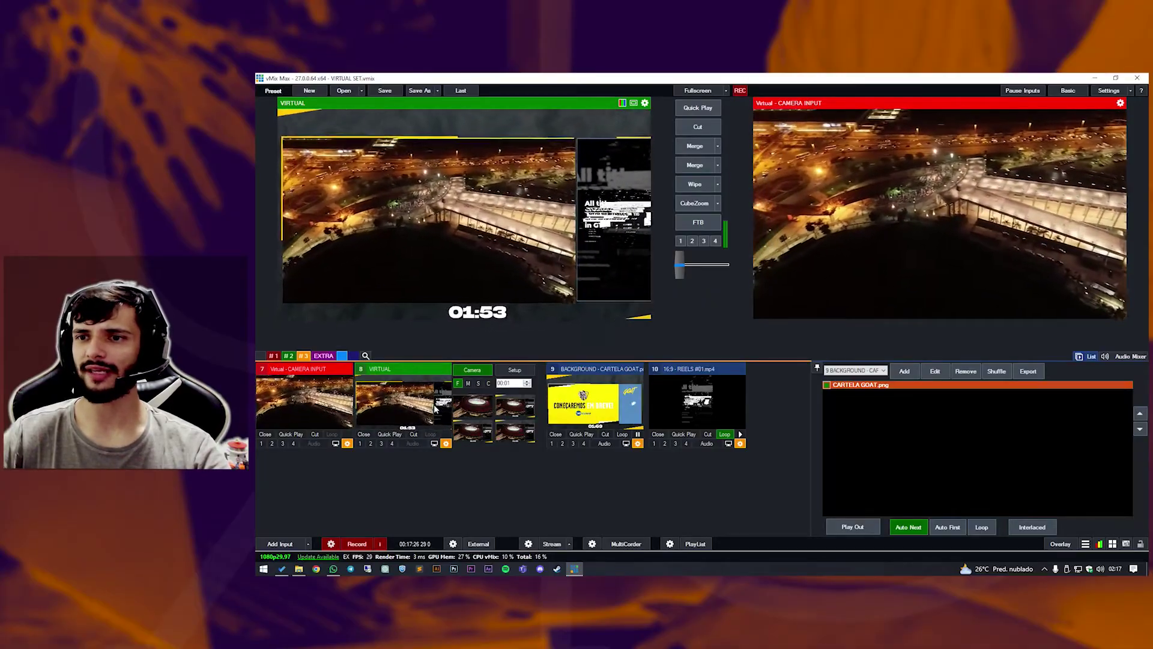
key(space)
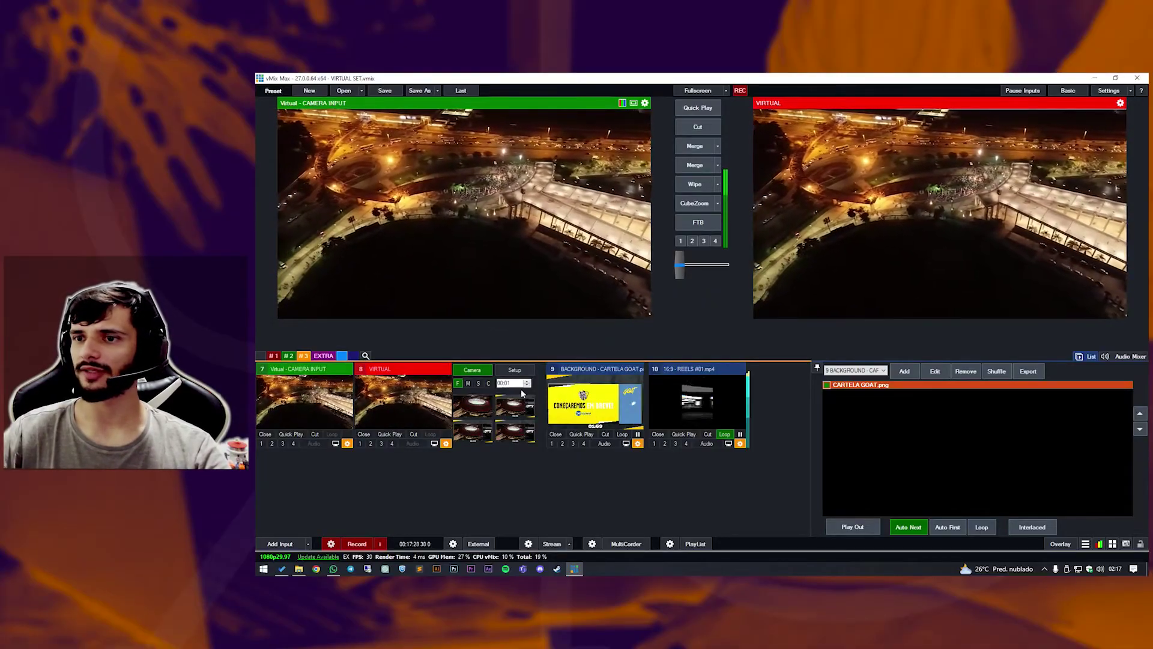
Move VIRTUAL's camera in program to the layout preset with the reels and background artwork.
click(509, 410)
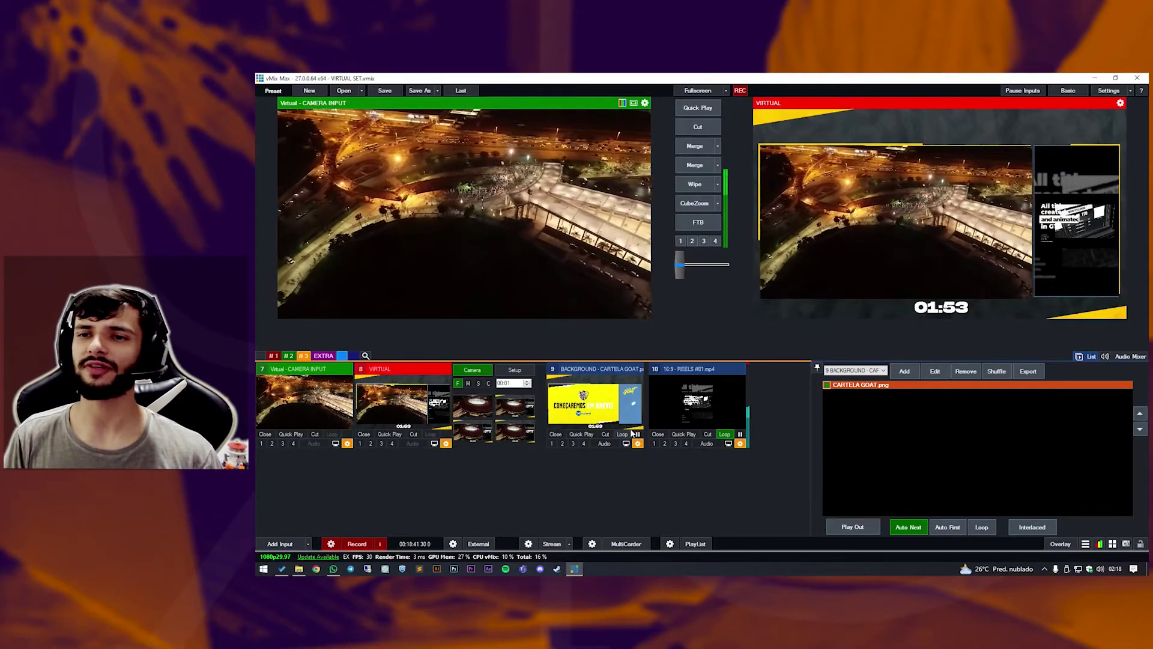
Try adding a Mix input among the EXTRA inputs with a look at its transition types, and remove it.
click(323, 356)
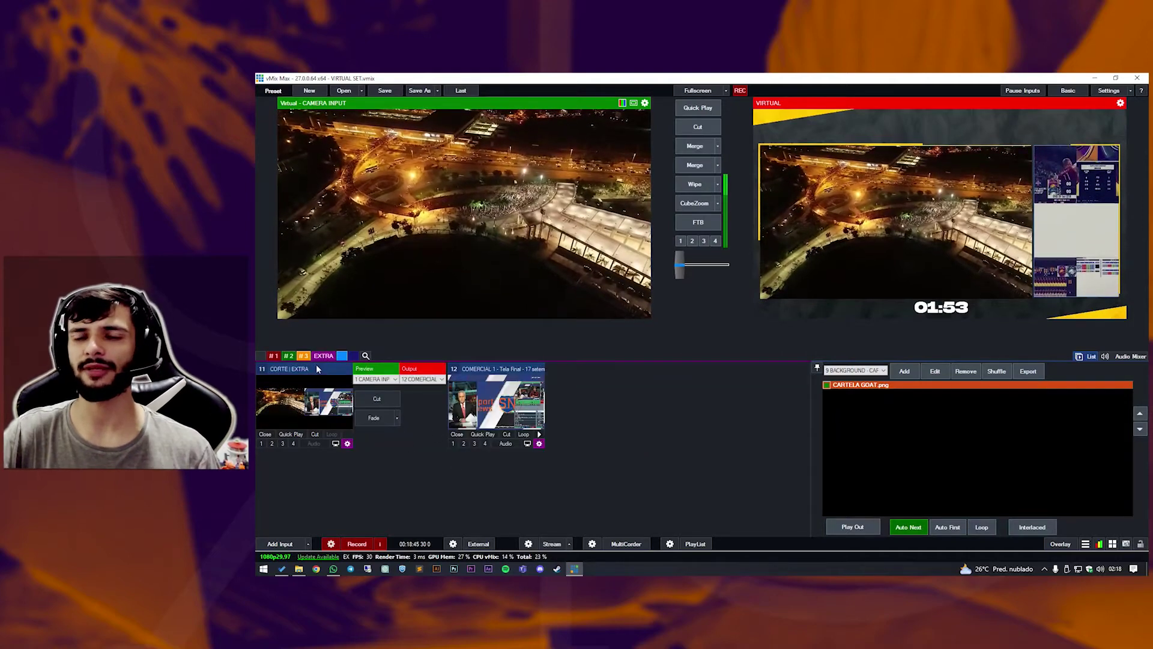
click(308, 545)
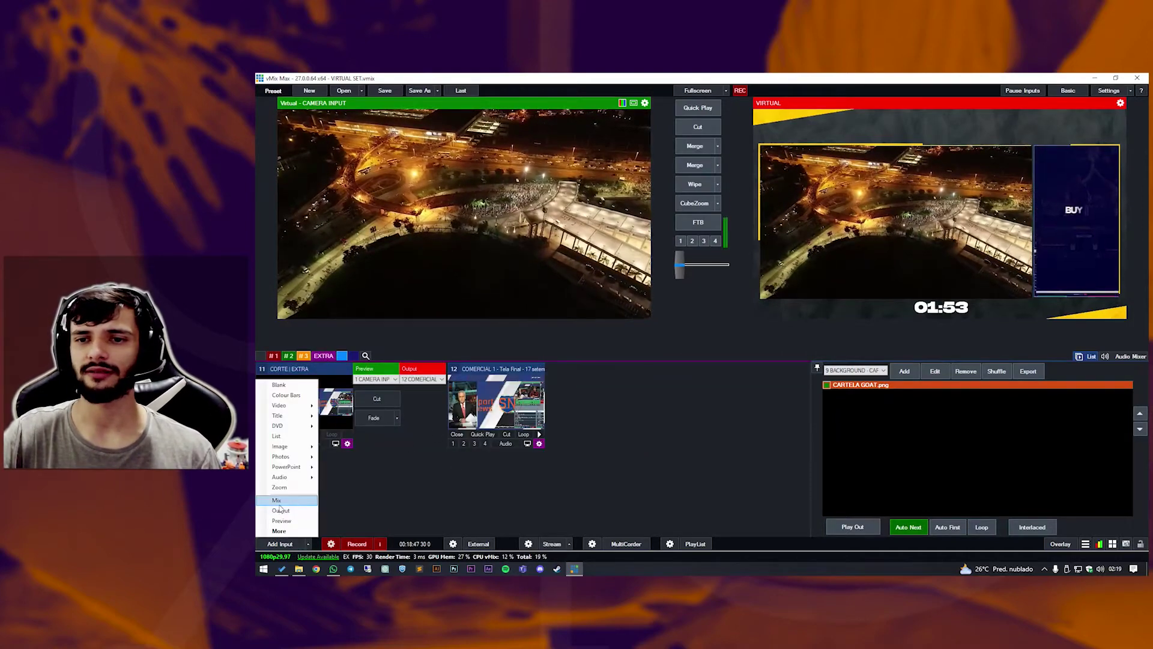
click(377, 497)
click(309, 544)
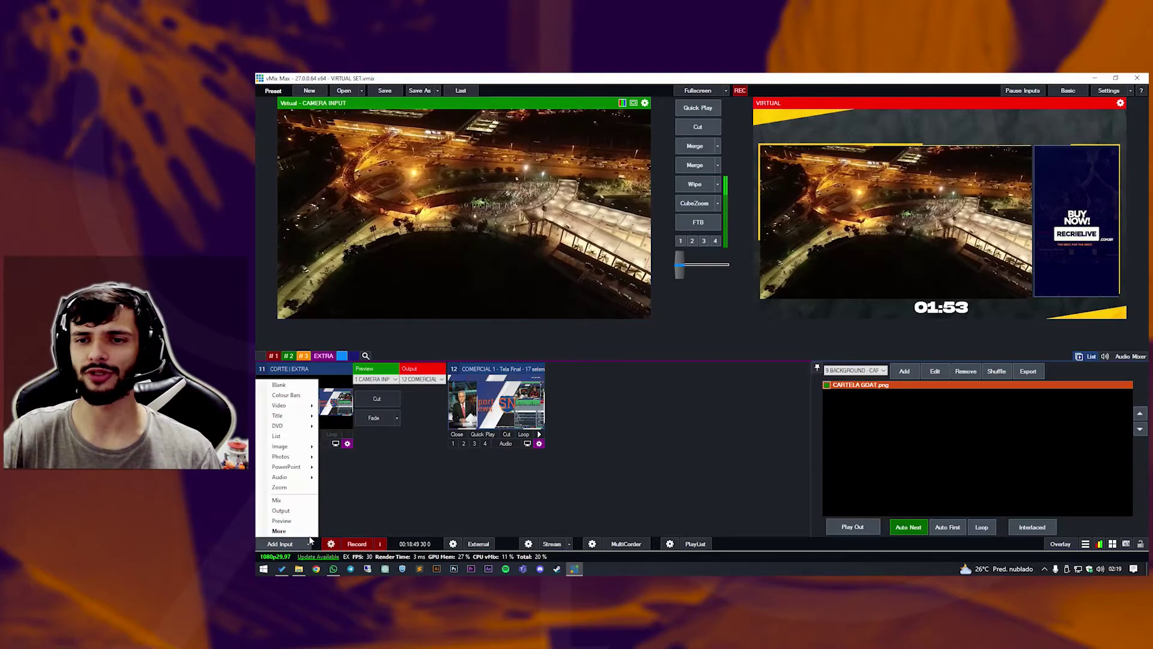
click(277, 500)
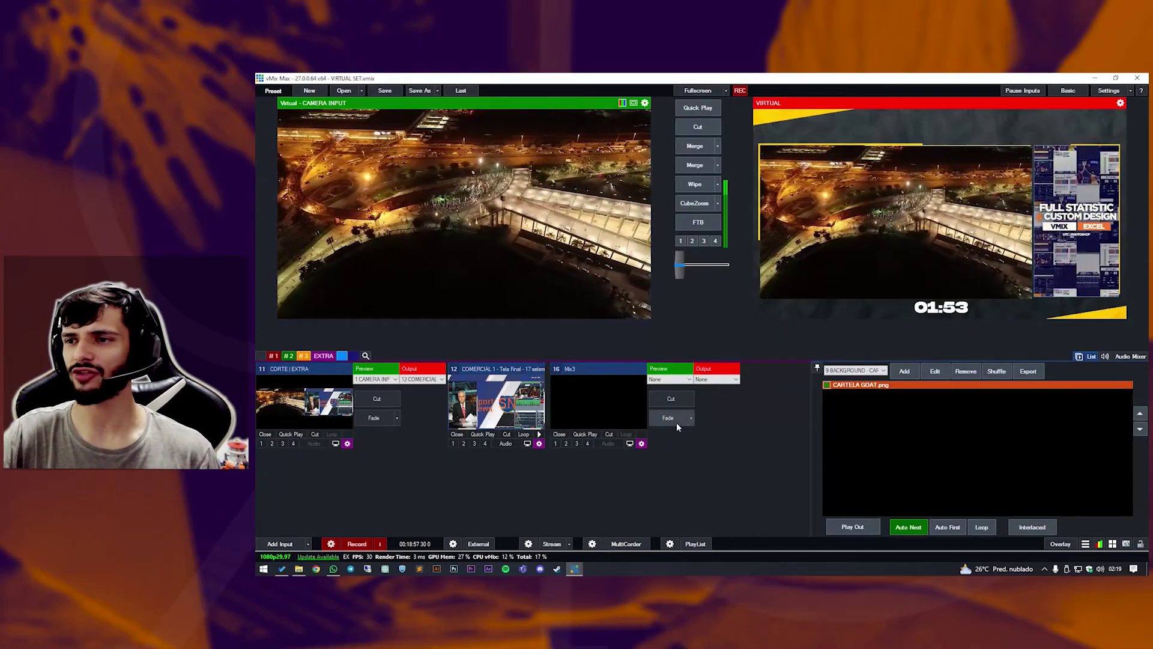
click(692, 418)
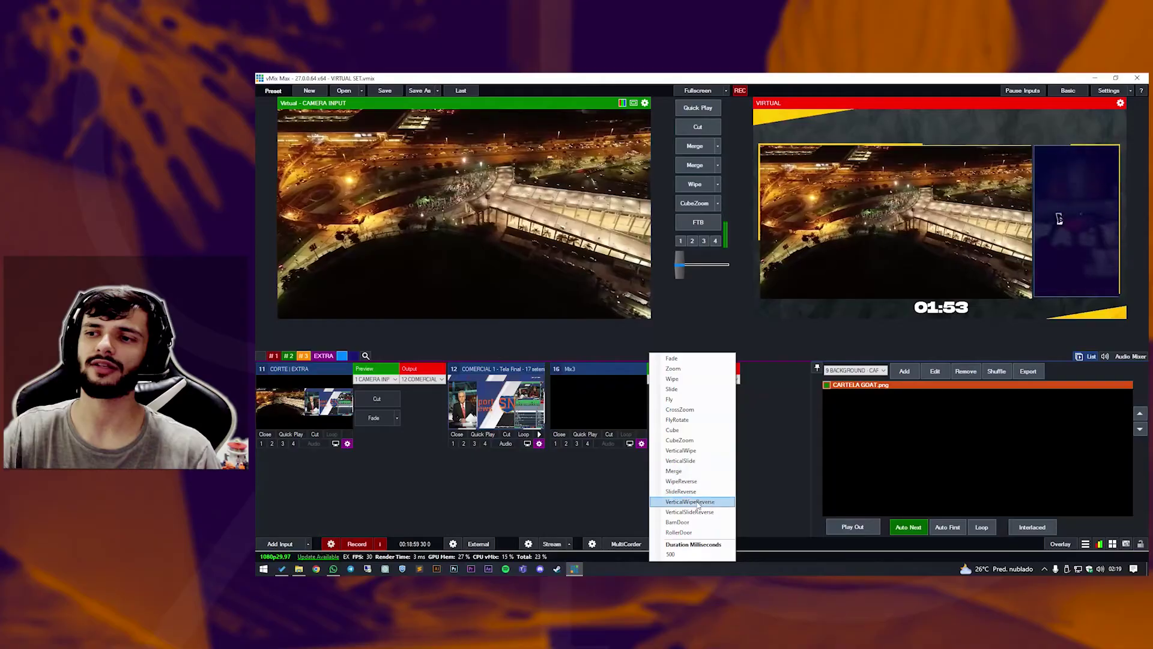
key(Escape)
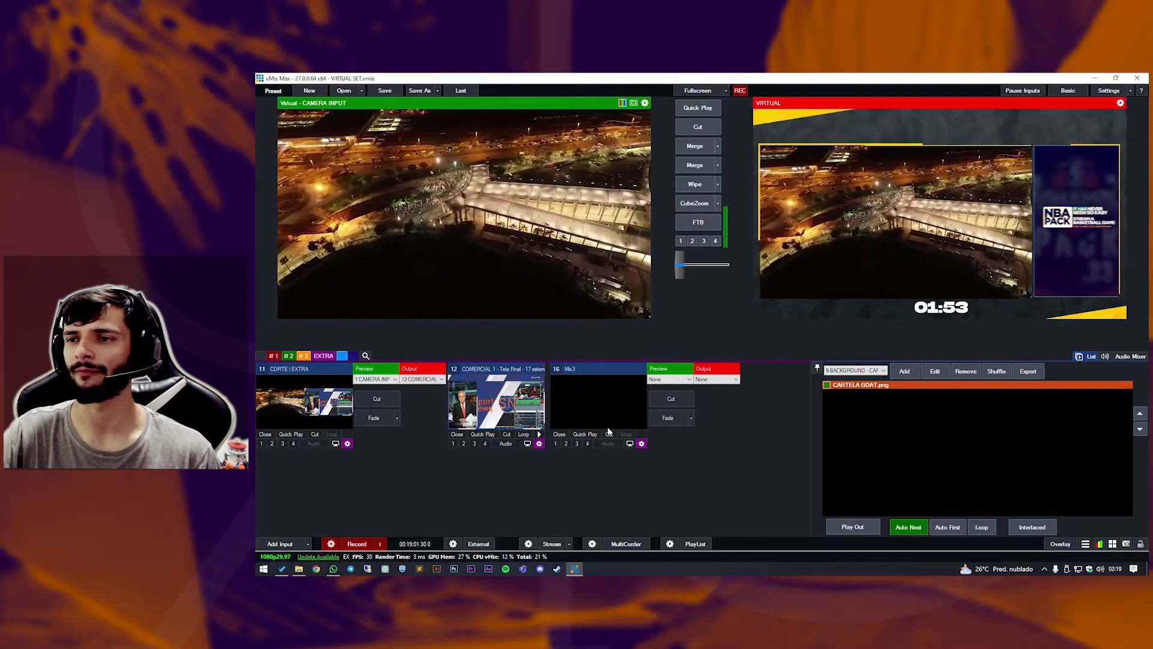
key(Delete)
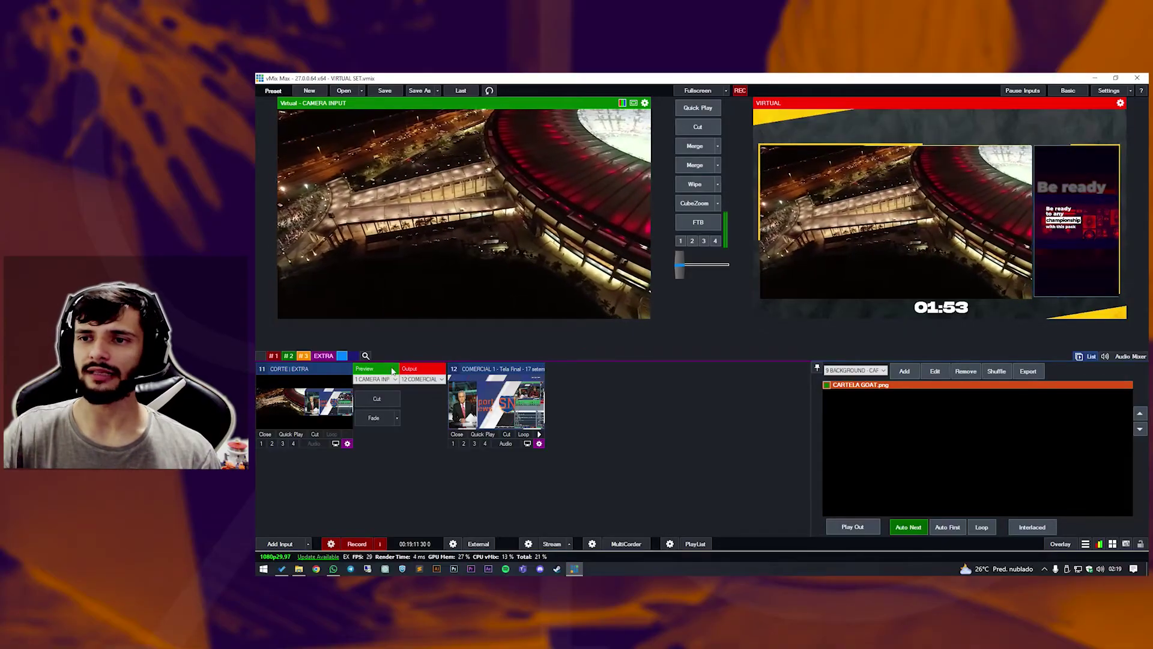
Assign the CORTE | EXTRA mix input to Layer1 in VIRTUAL's setup.
click(303, 356)
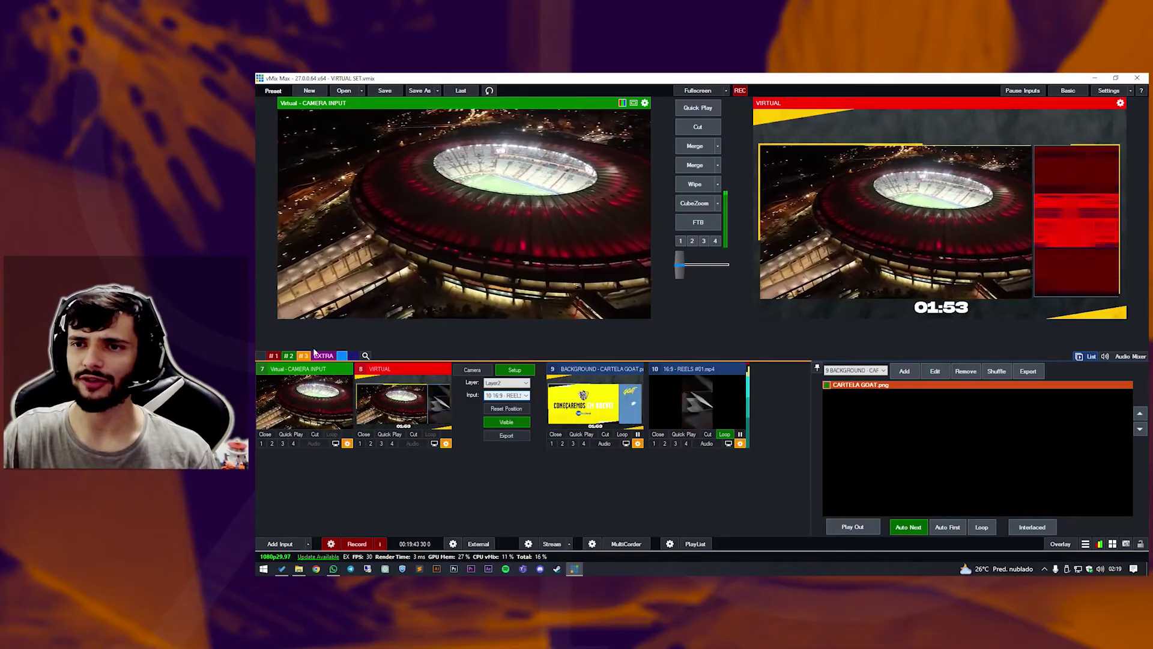
click(328, 357)
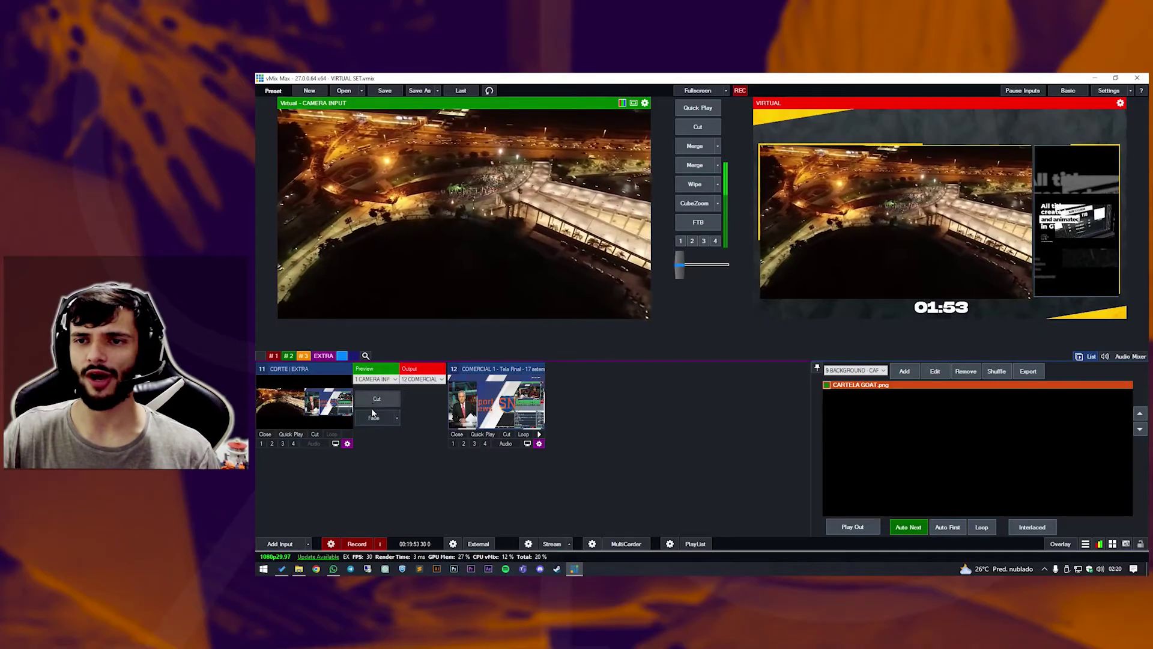
click(305, 356)
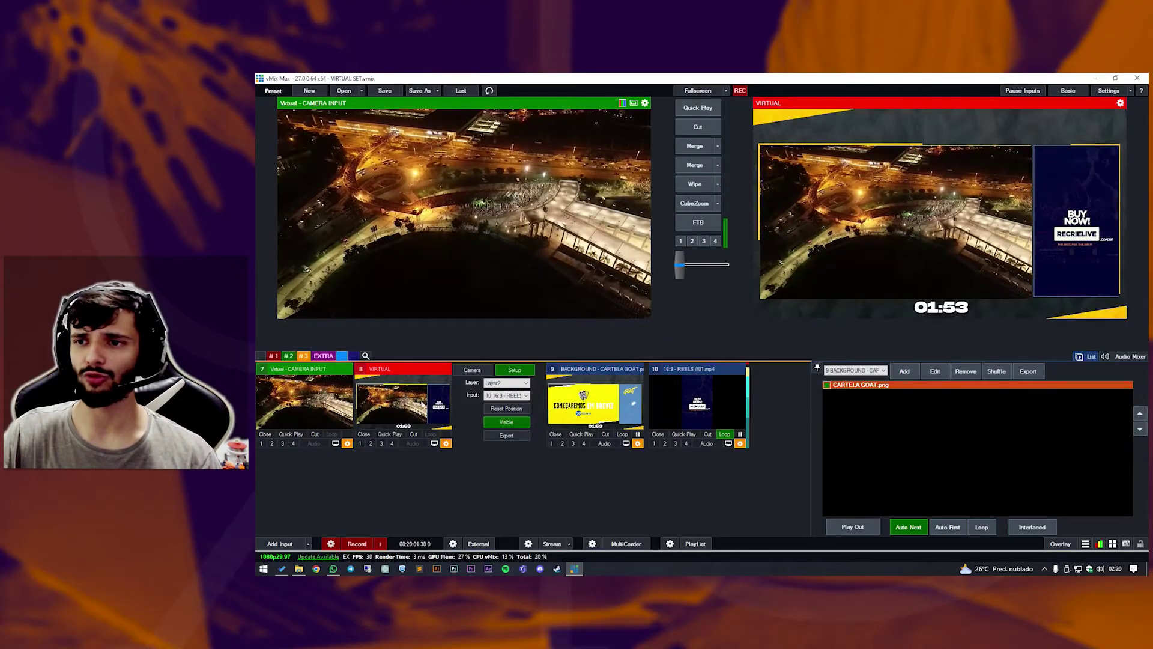
click(505, 382)
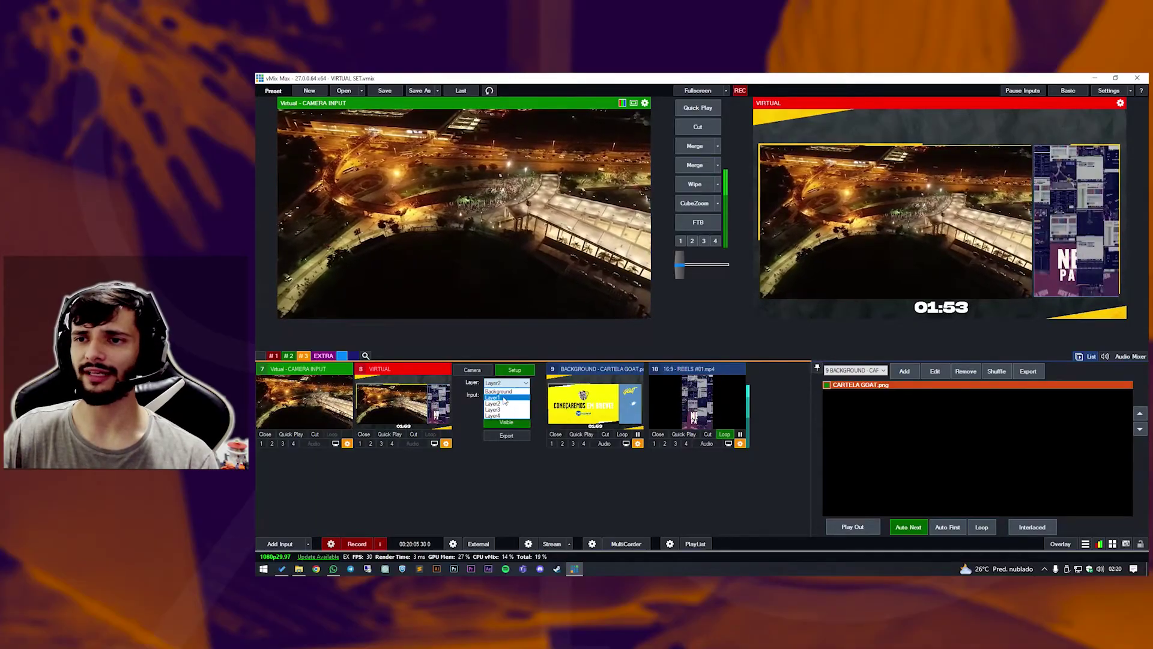
click(505, 398)
click(503, 395)
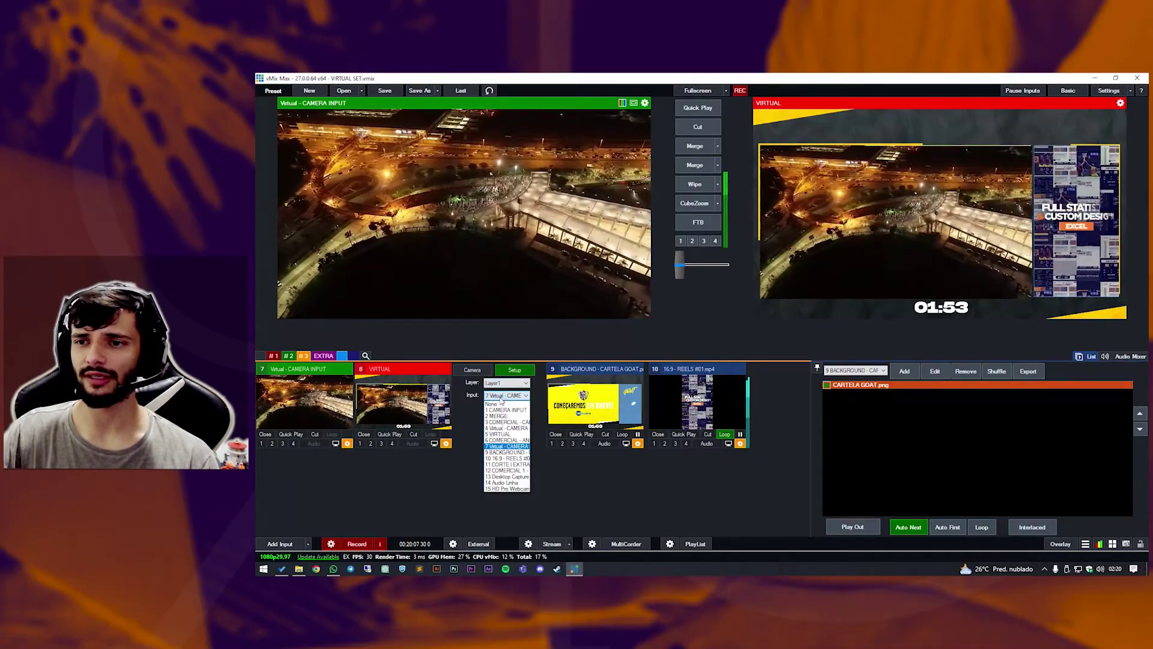
click(506, 466)
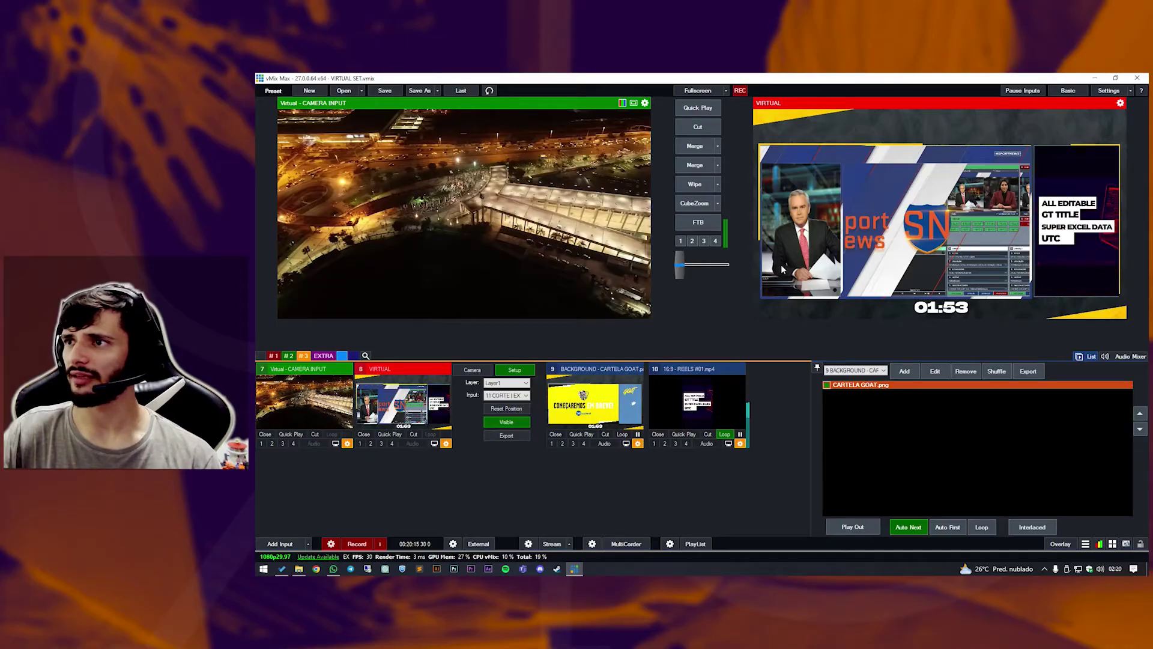
Play the COMERCIAL 1 video among the EXTRA inputs and test VIRTUAL's move to full frame and back to the layout preset.
click(334, 355)
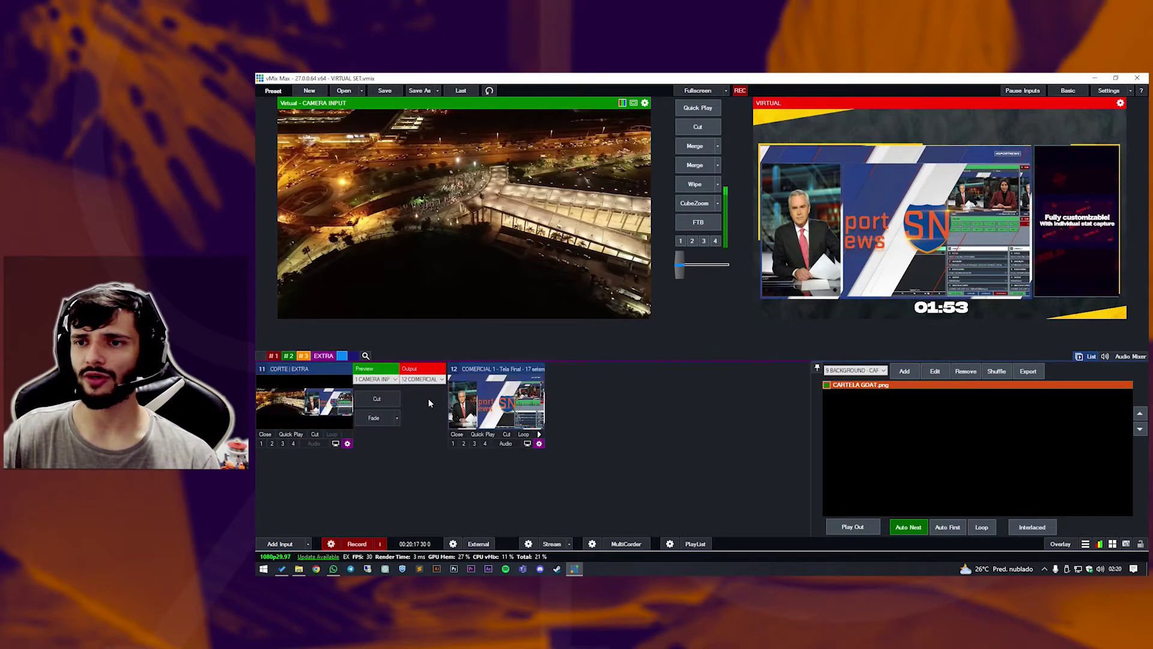
click(540, 435)
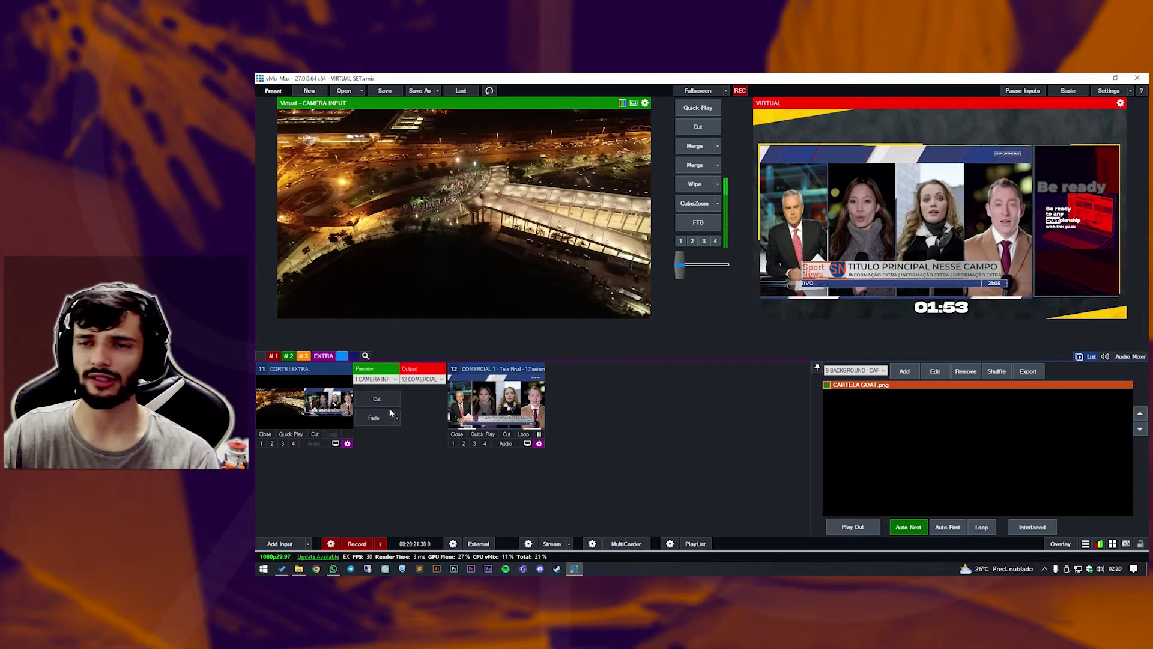
click(304, 355)
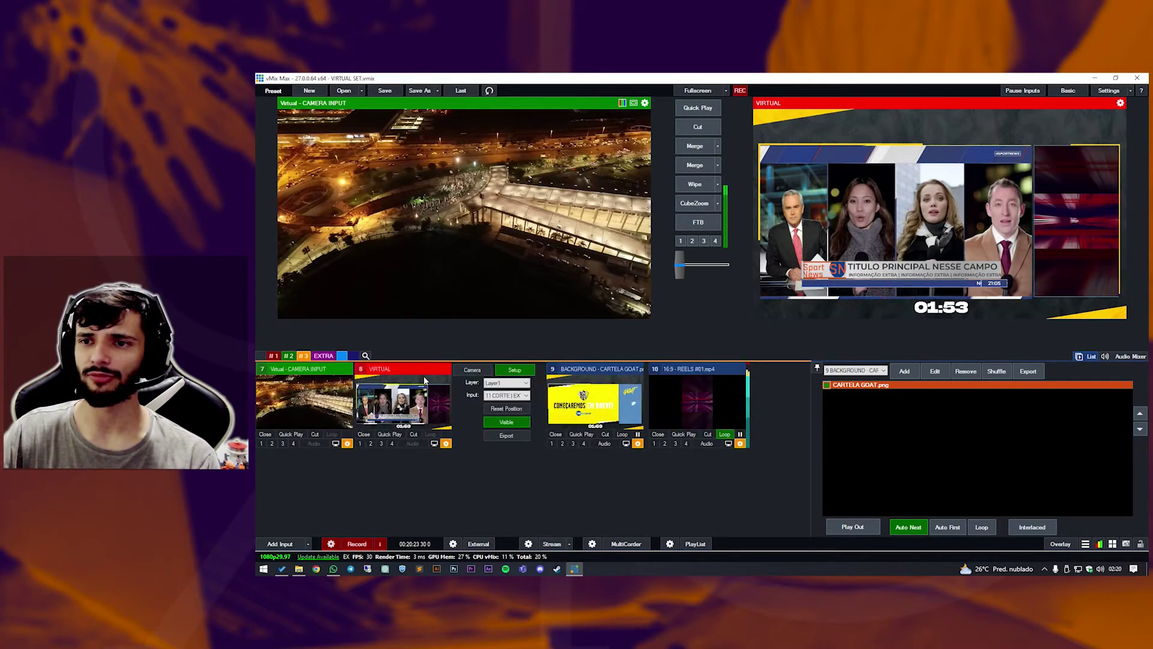
click(472, 370)
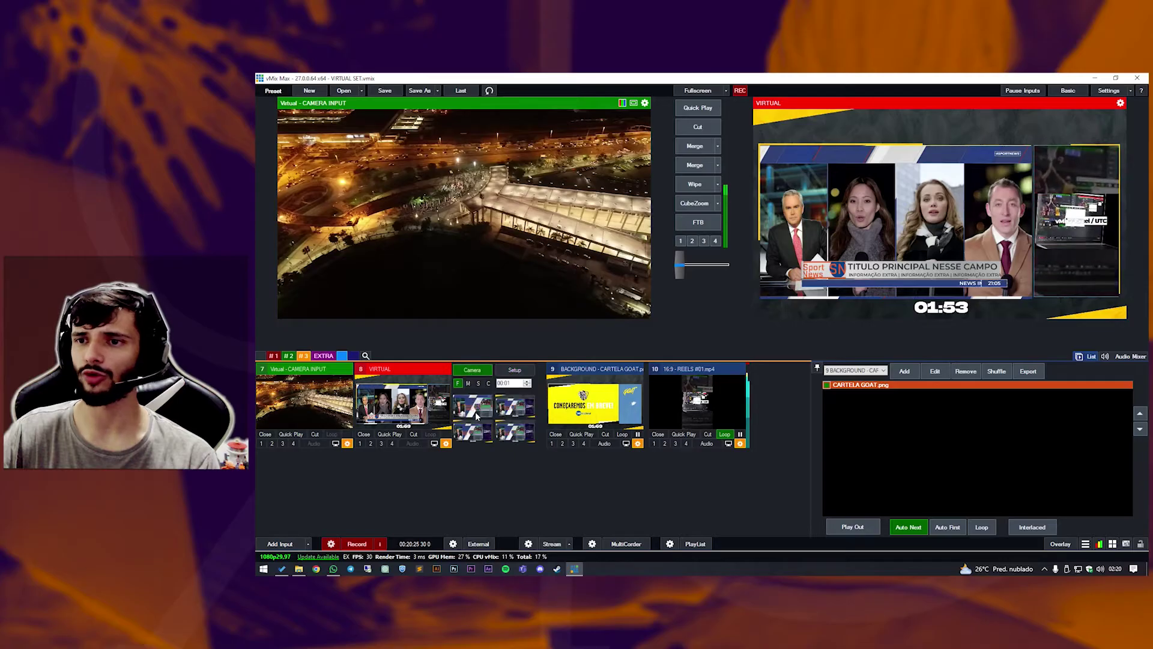
click(475, 408)
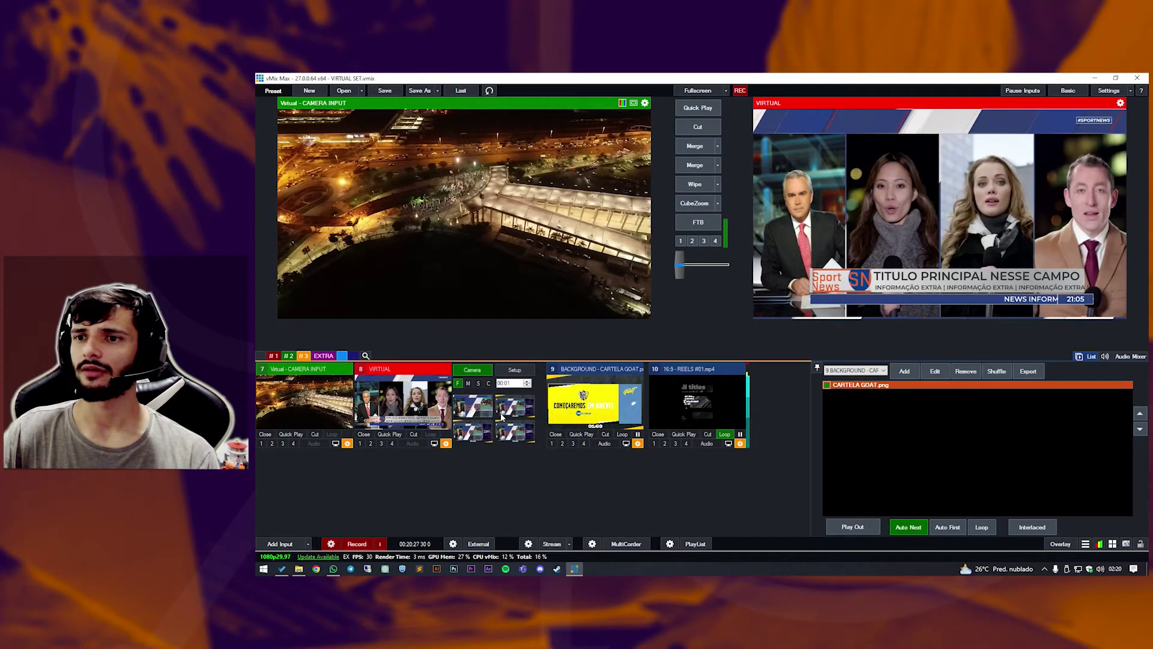
click(506, 411)
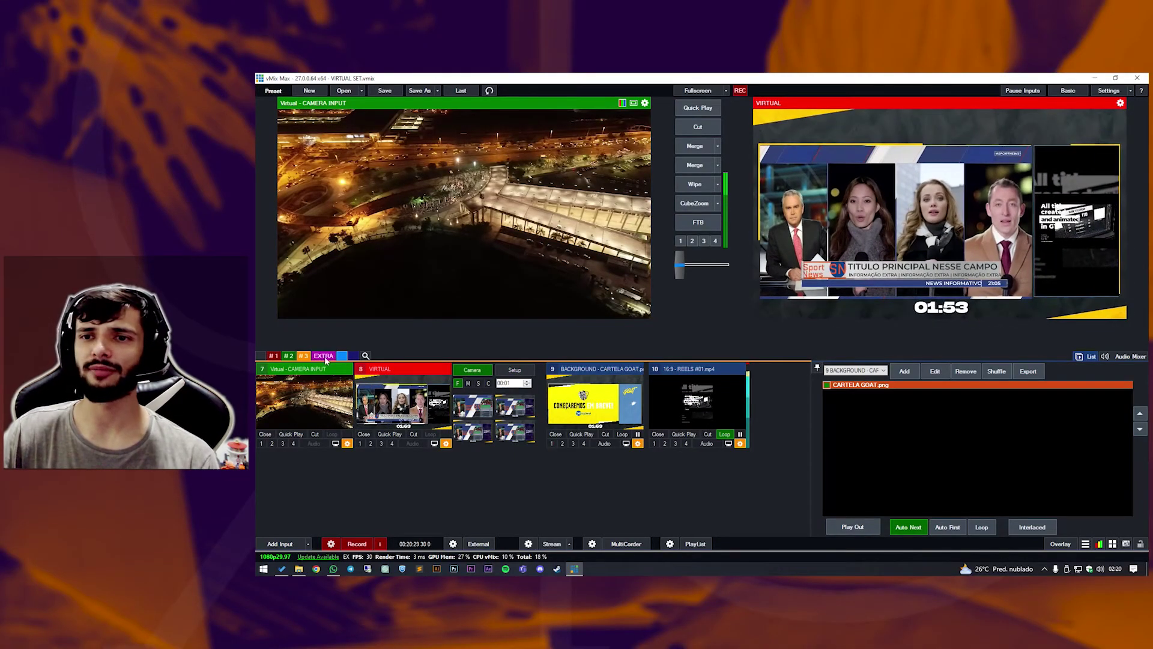
Cut the CORTE | EXTRA mix's output to CAMERA INPUT and back to COMERCIAL 1.
click(325, 357)
click(377, 399)
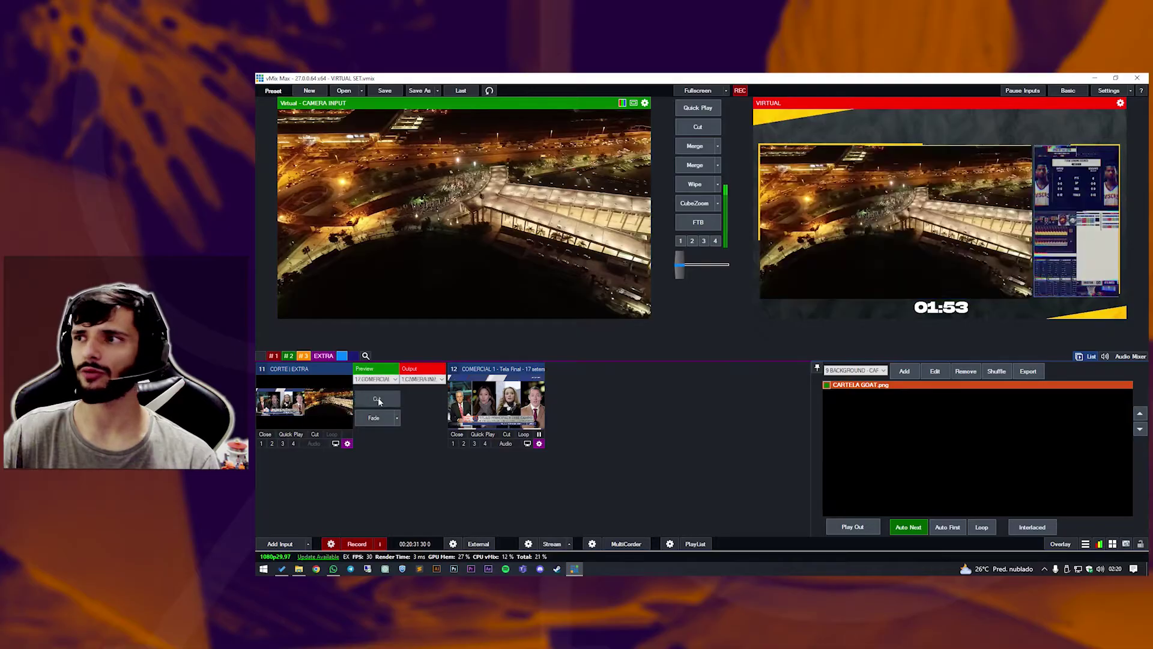
click(377, 397)
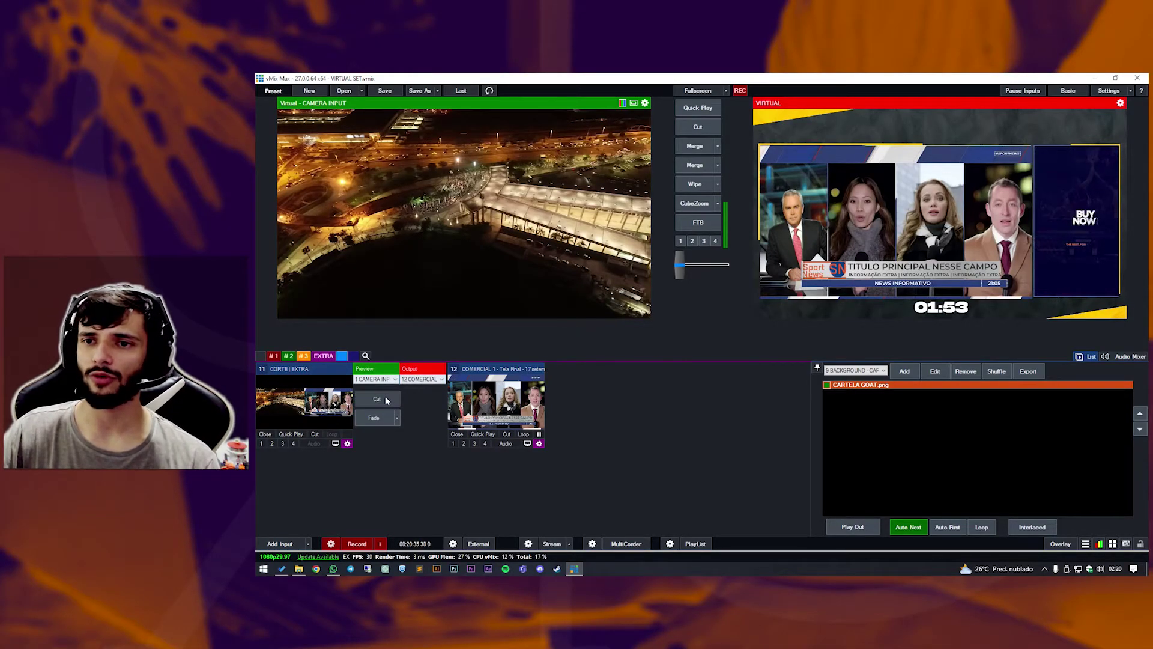
Set the CORTE | EXTRA mix's preview to the 15 HD Pro Webcam input, then cut the output to it and back to COMERCIAL 1.
click(375, 379)
click(370, 474)
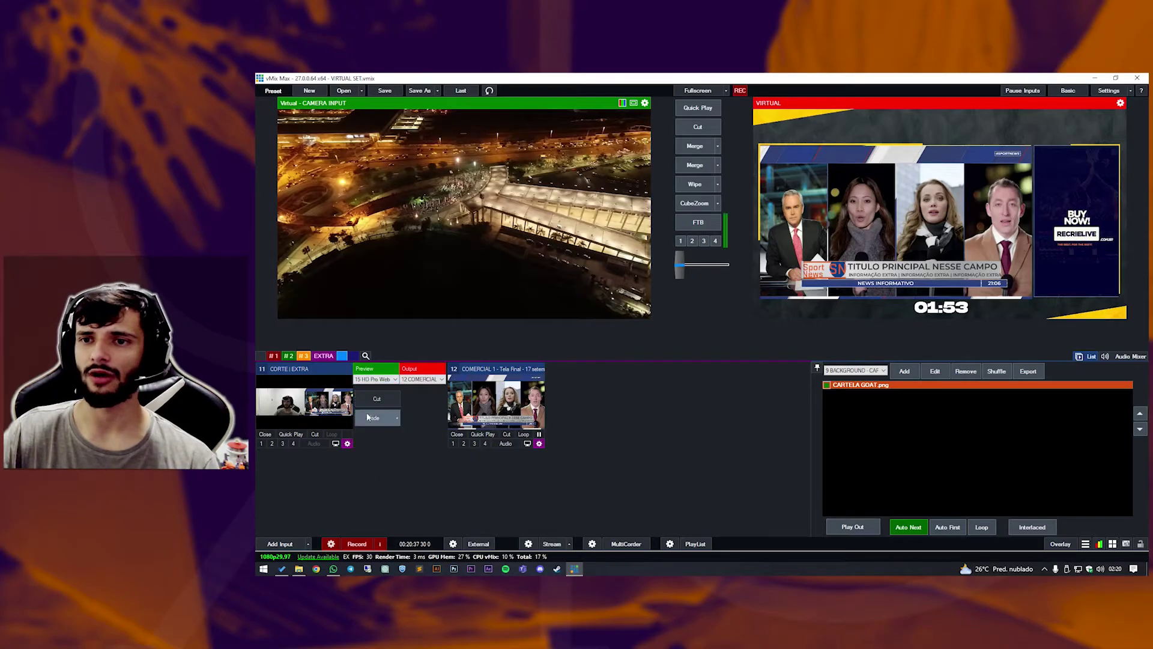
click(376, 400)
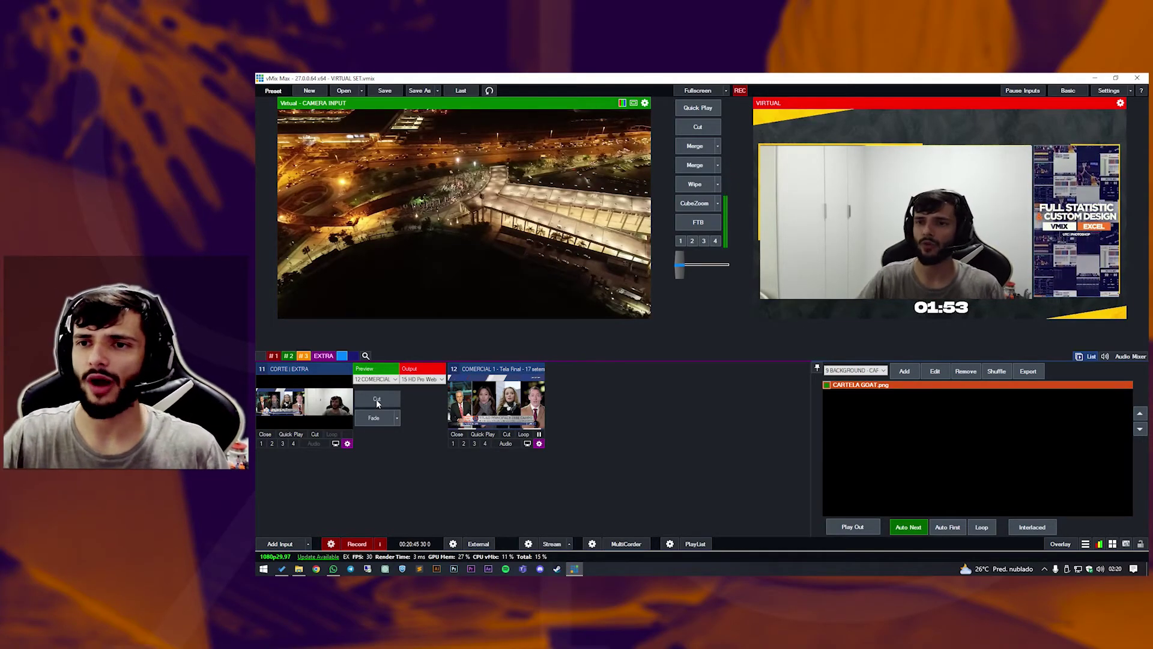
click(381, 398)
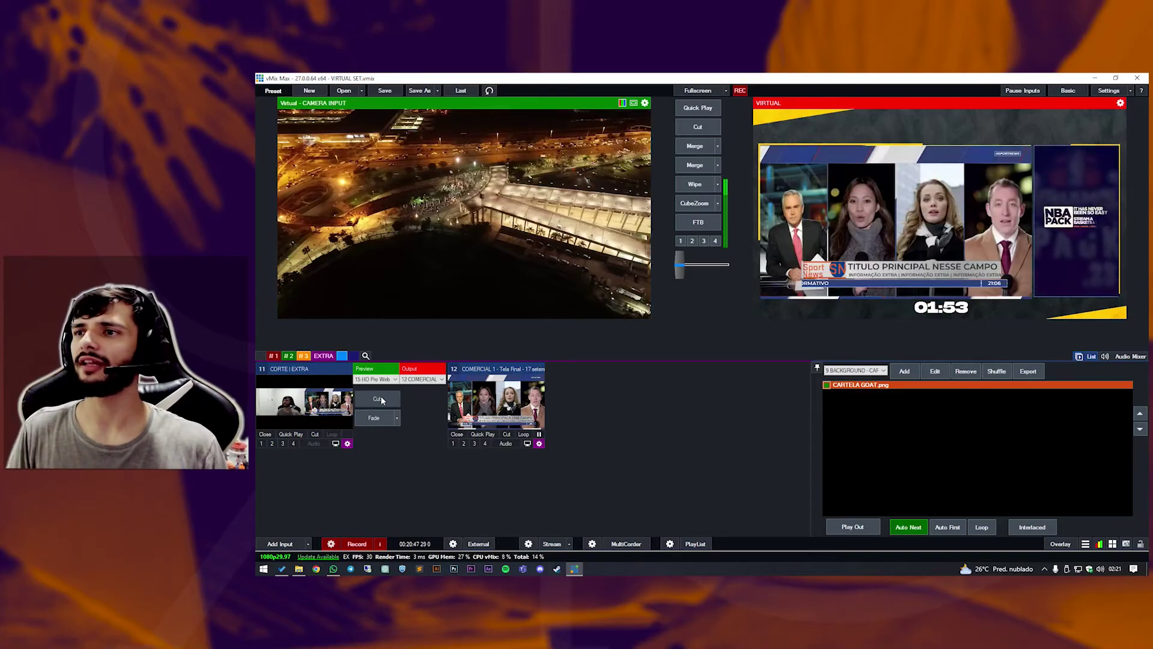
Return VIRTUAL's camera to the full-frame preset and revisit the CORTE | EXTRA mix feeding it.
click(291, 356)
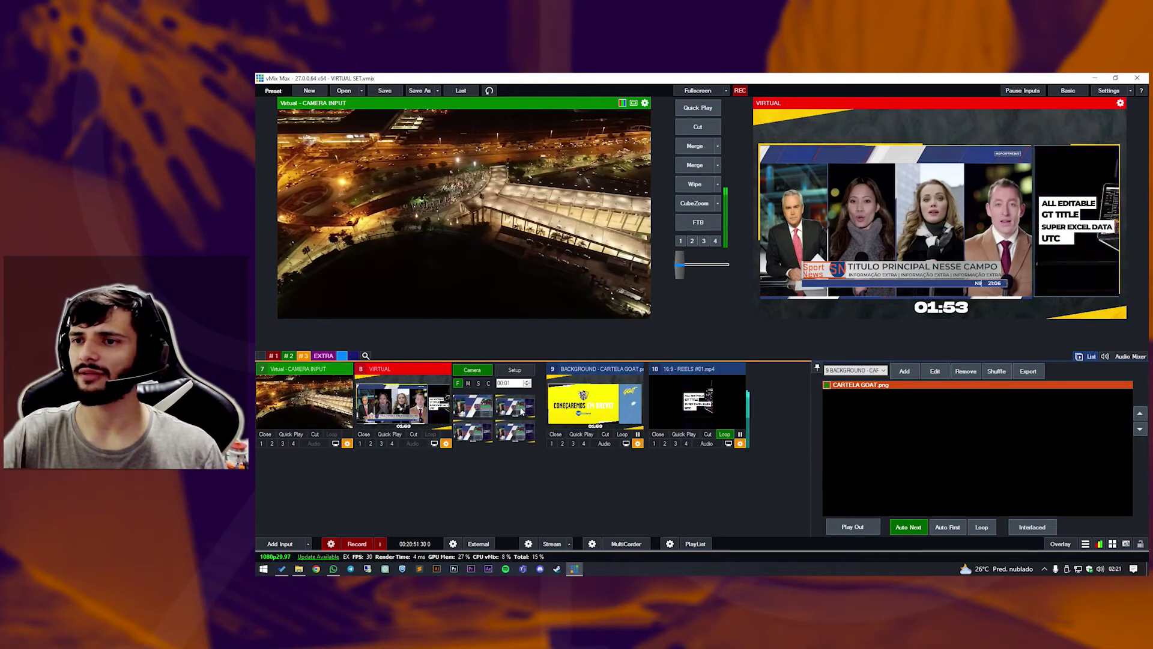
click(490, 413)
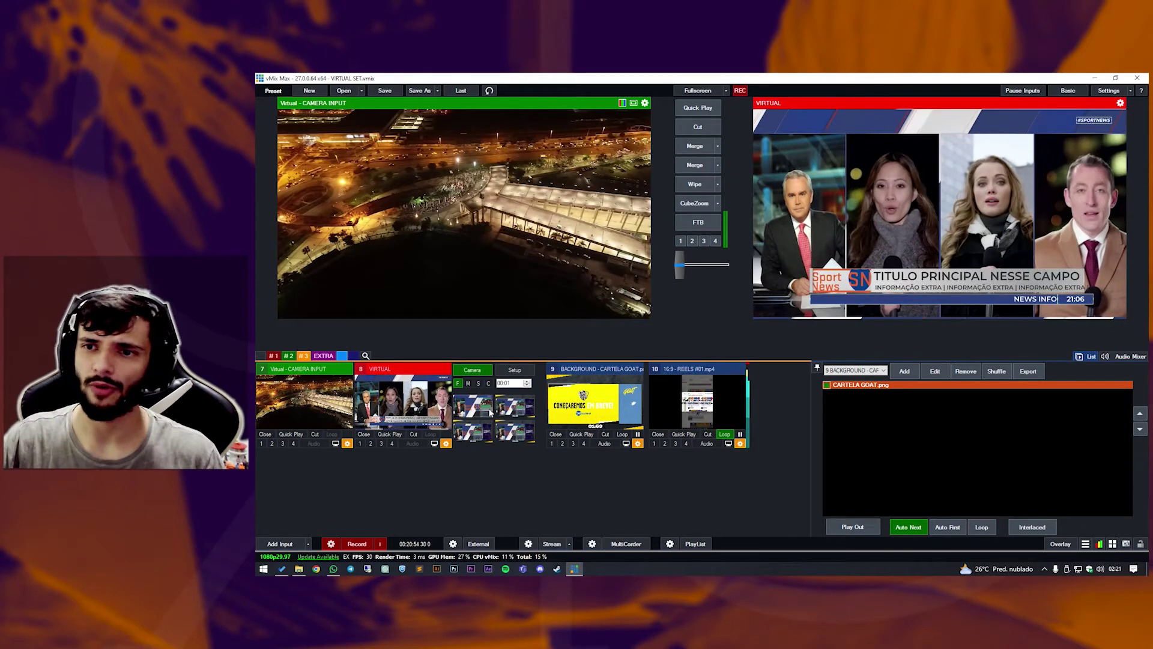
click(323, 355)
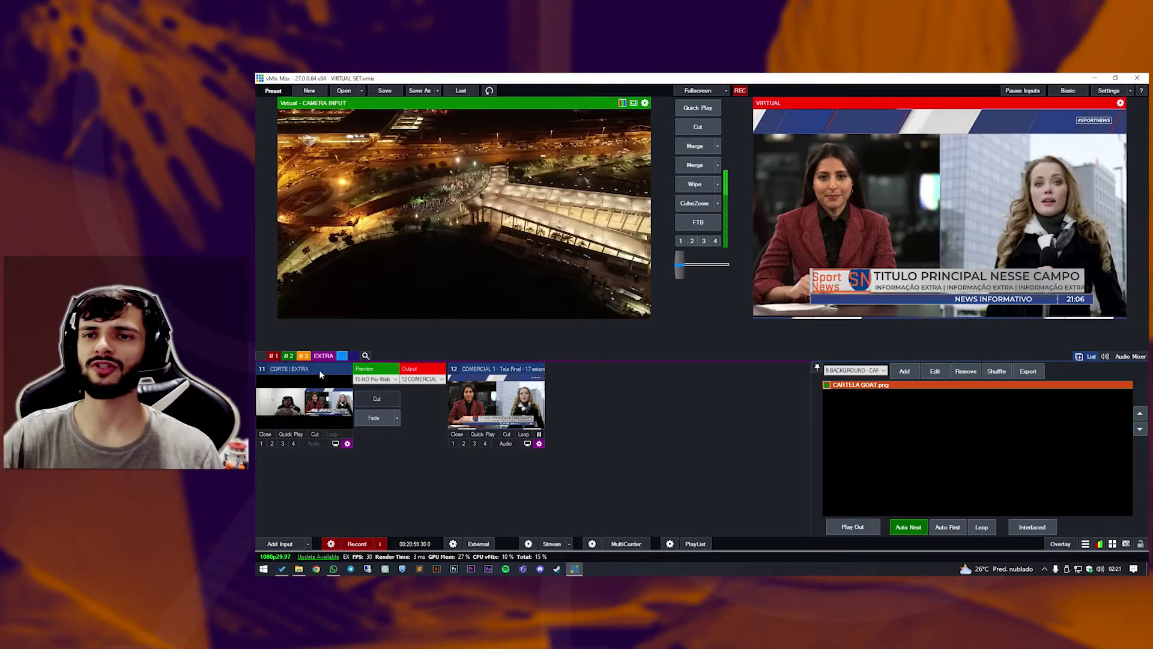
click(304, 355)
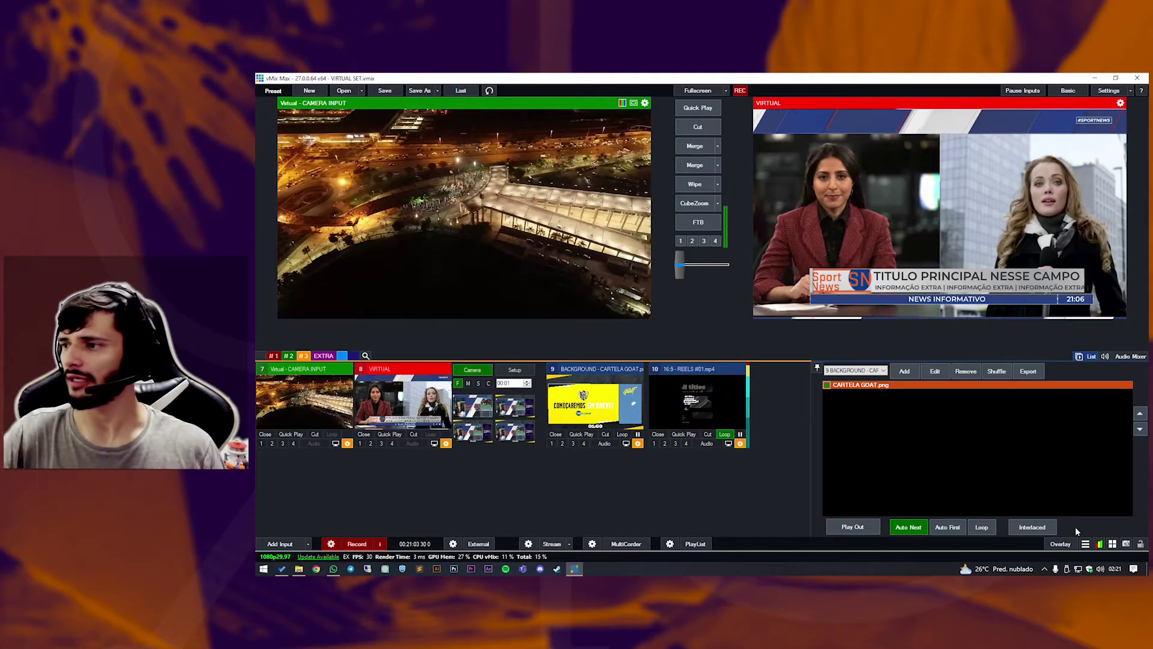
Open the Shortcuts window and test switching VIRTUAL between the full-frame and layout presets with its SelectIndex shortcuts, ending in full frame.
click(1109, 541)
drag(541, 271, 497, 249)
click(492, 278)
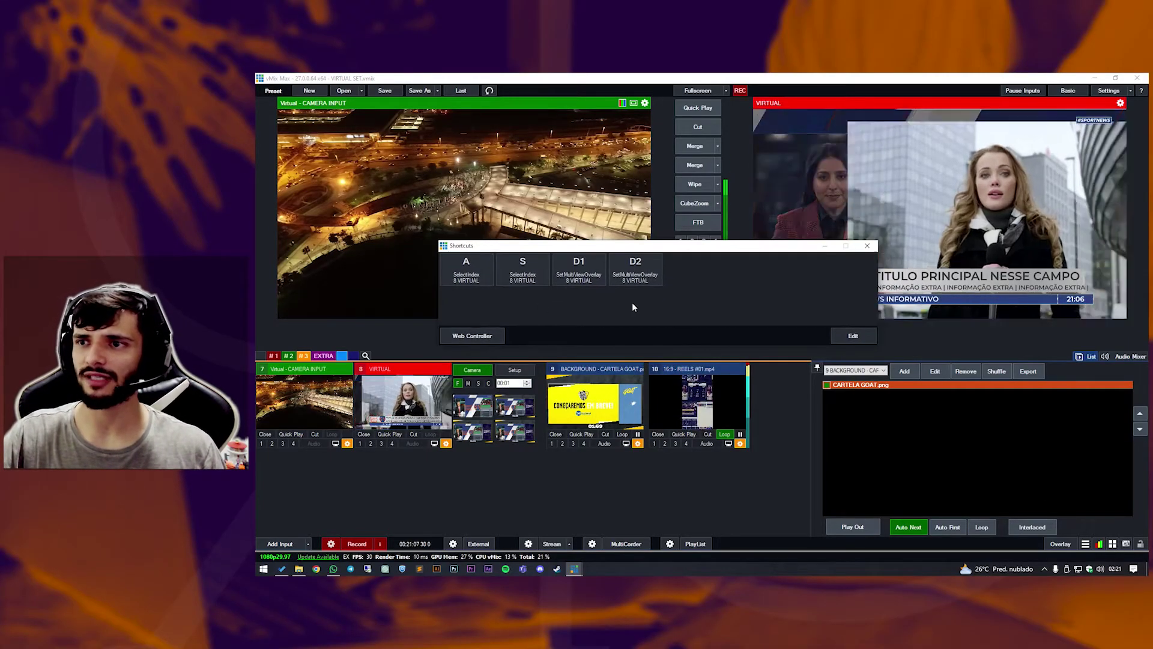
key(s)
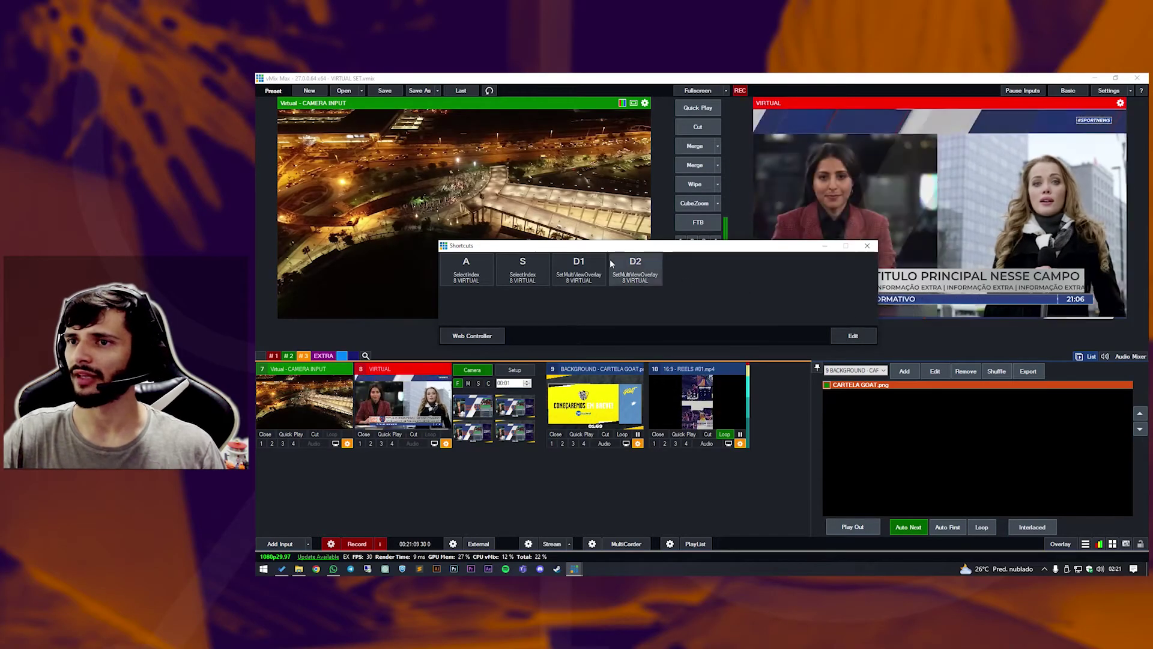
key(a)
drag(533, 248, 635, 410)
key(s)
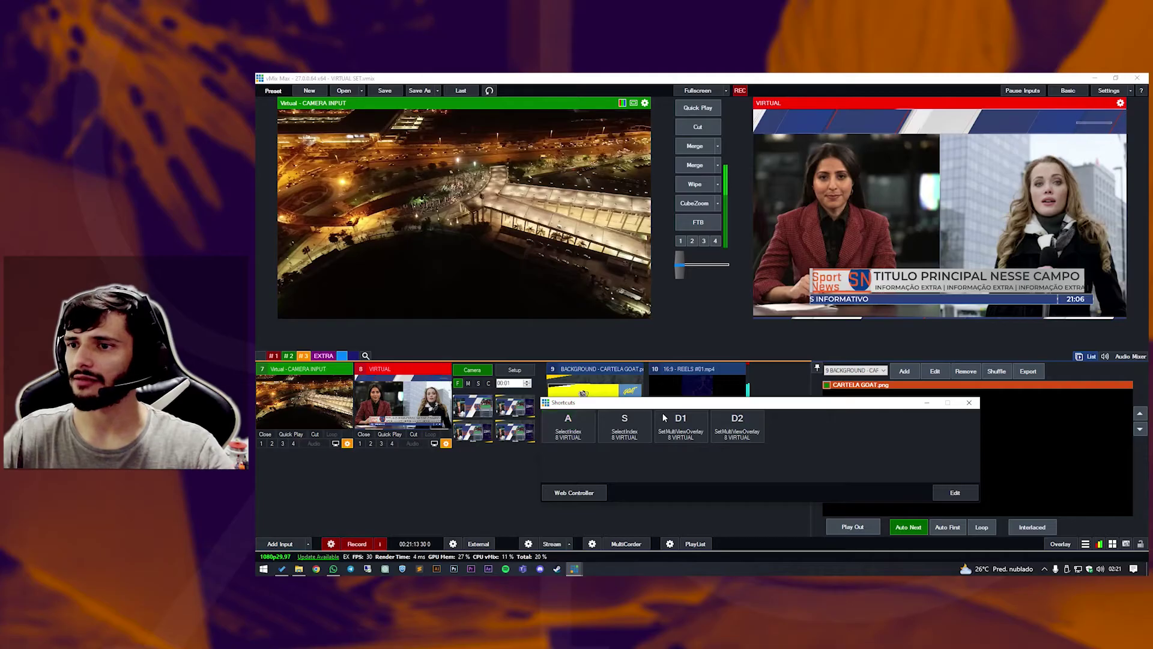
key(s)
key(1)
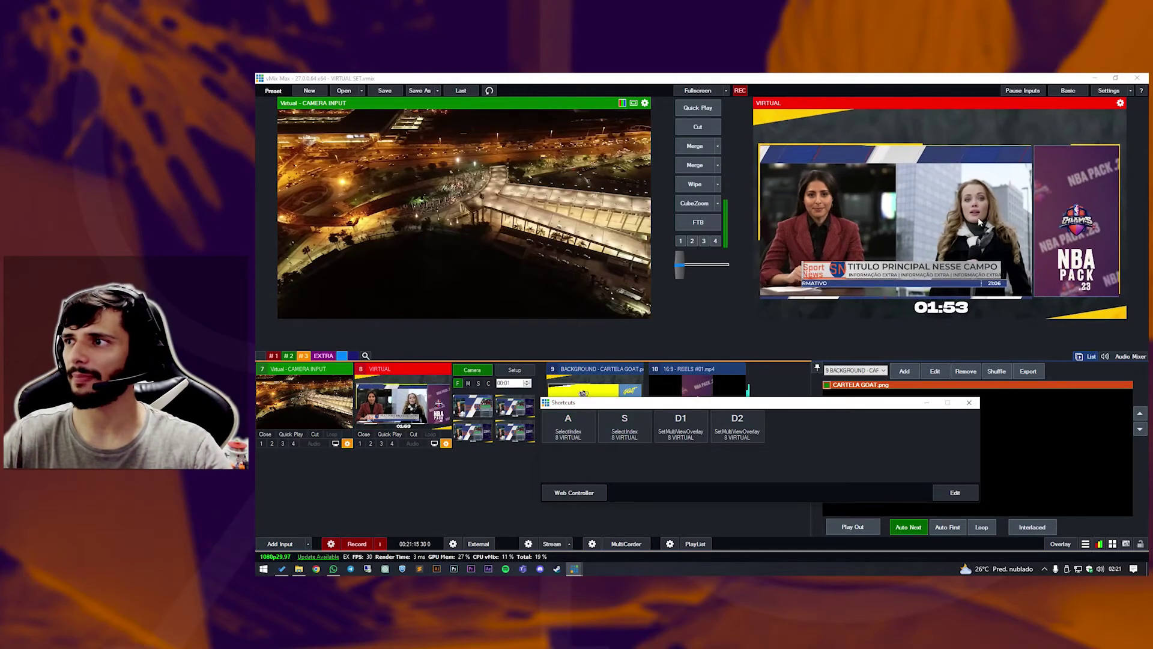
drag(583, 402, 596, 394)
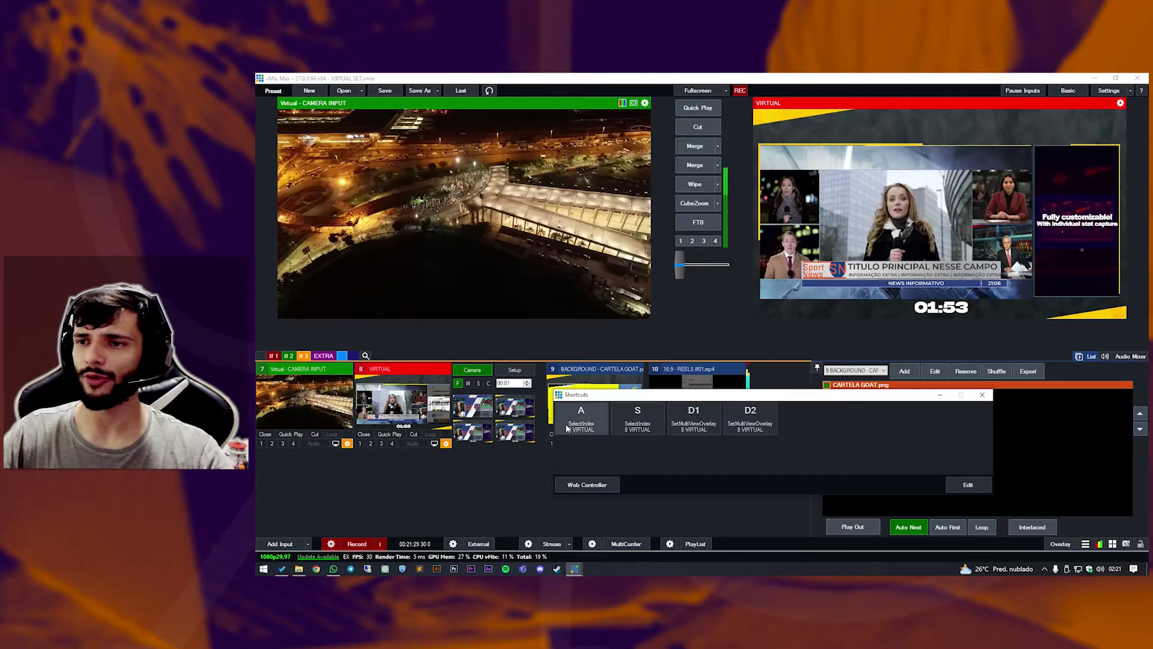
click(476, 410)
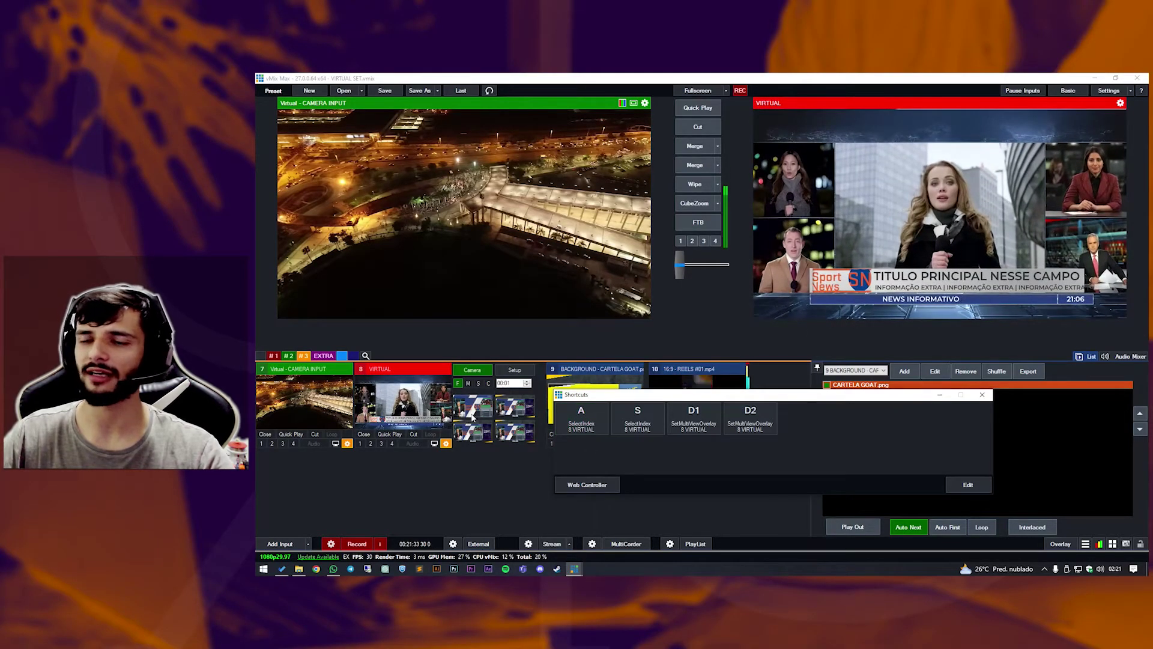
Move VIRTUAL to the layout preset with its SelectIndex shortcut, then swap layer 2 to CAMERA INPUT with the SetMultiViewOverlay shortcut.
click(639, 417)
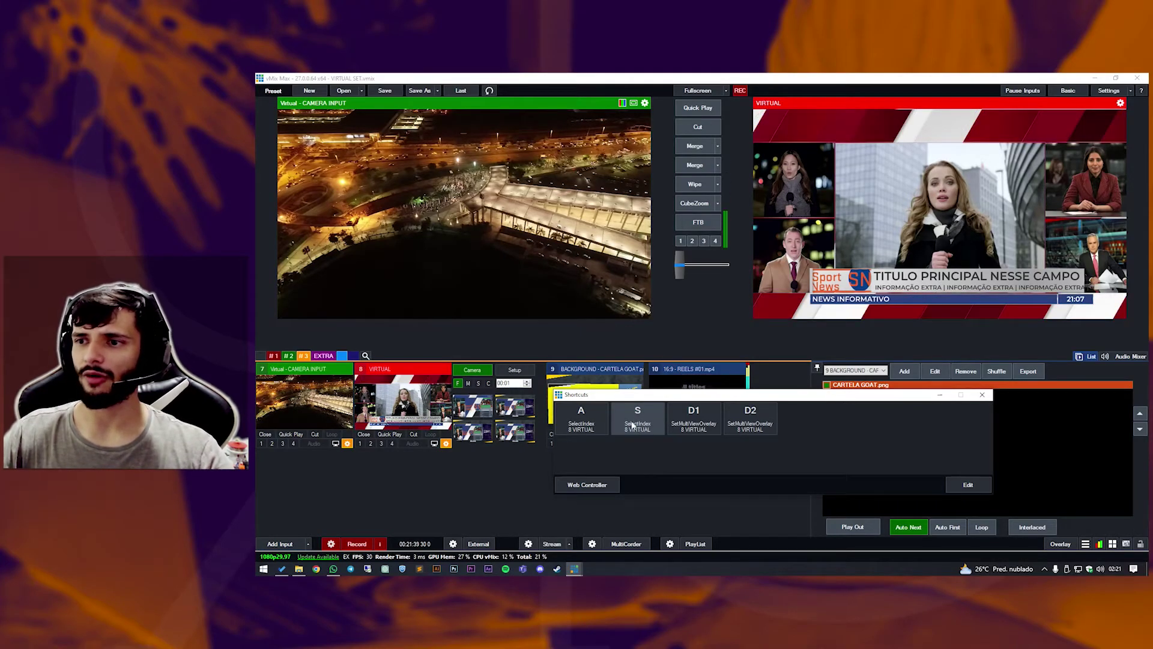
click(635, 424)
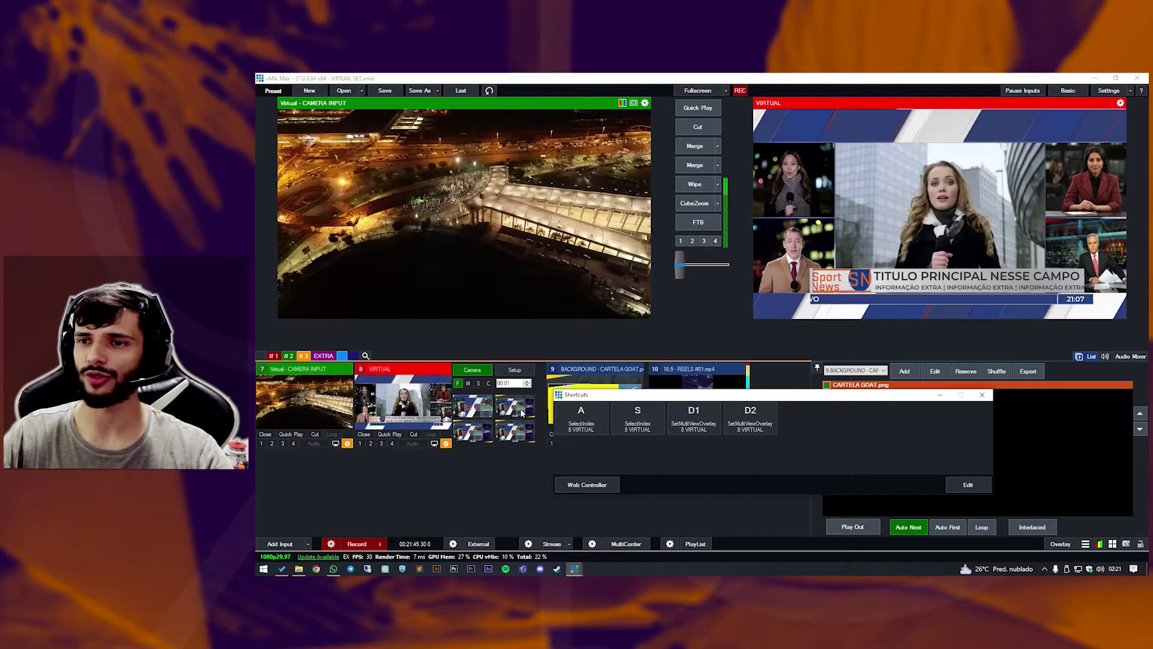
click(638, 421)
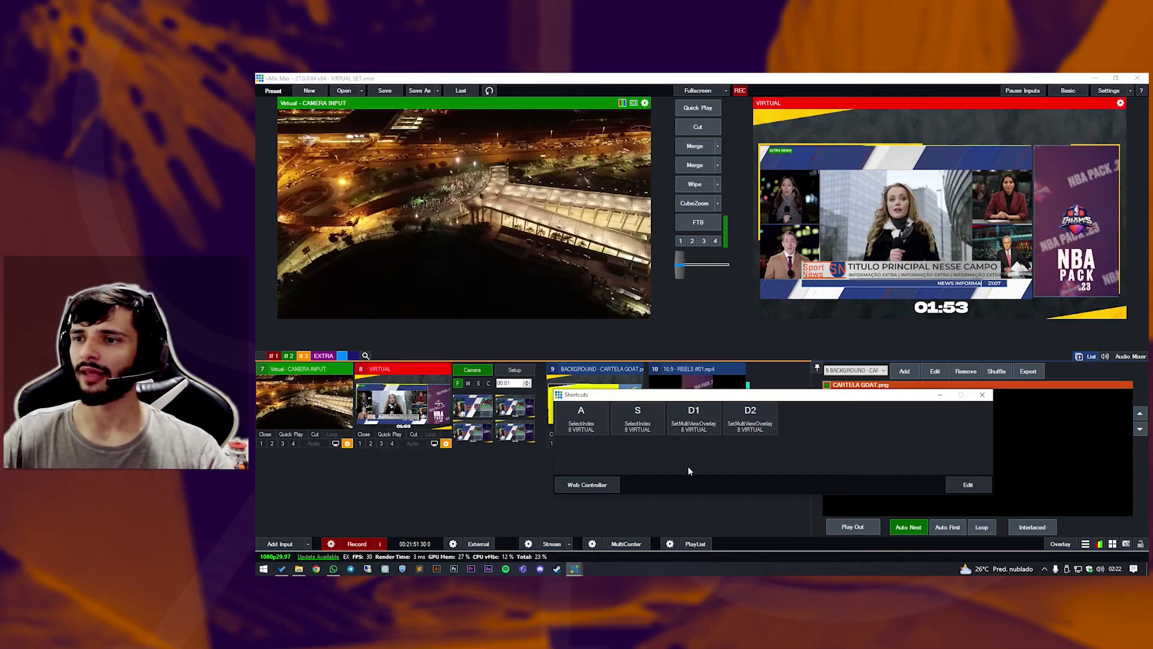
drag(707, 395, 448, 217)
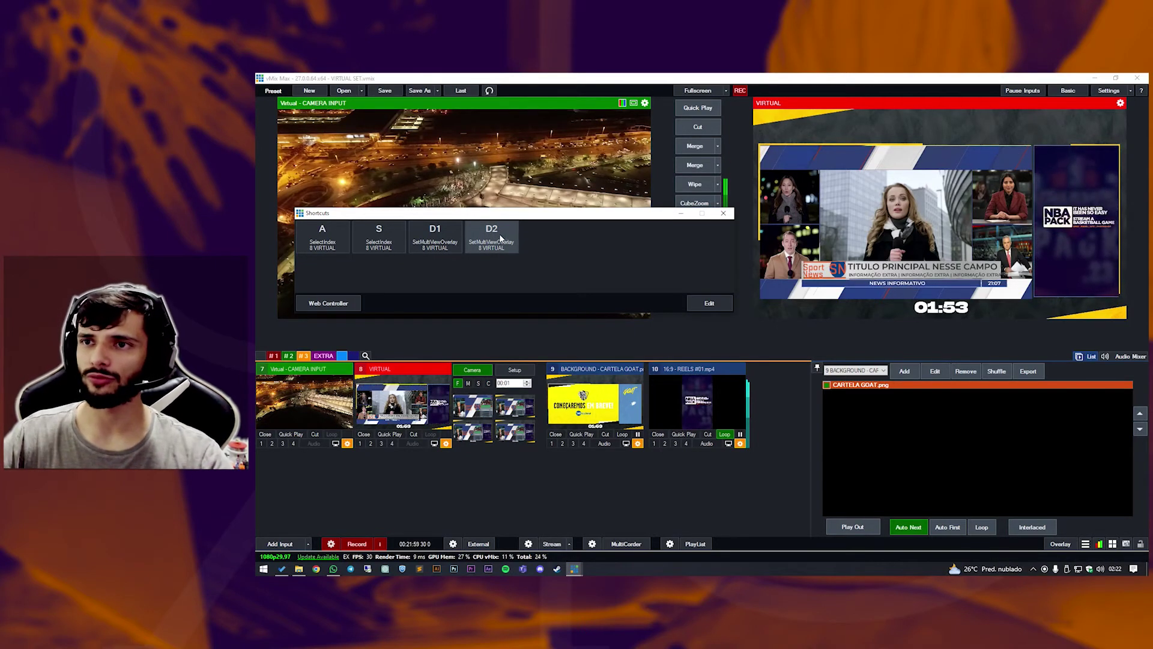
key(1)
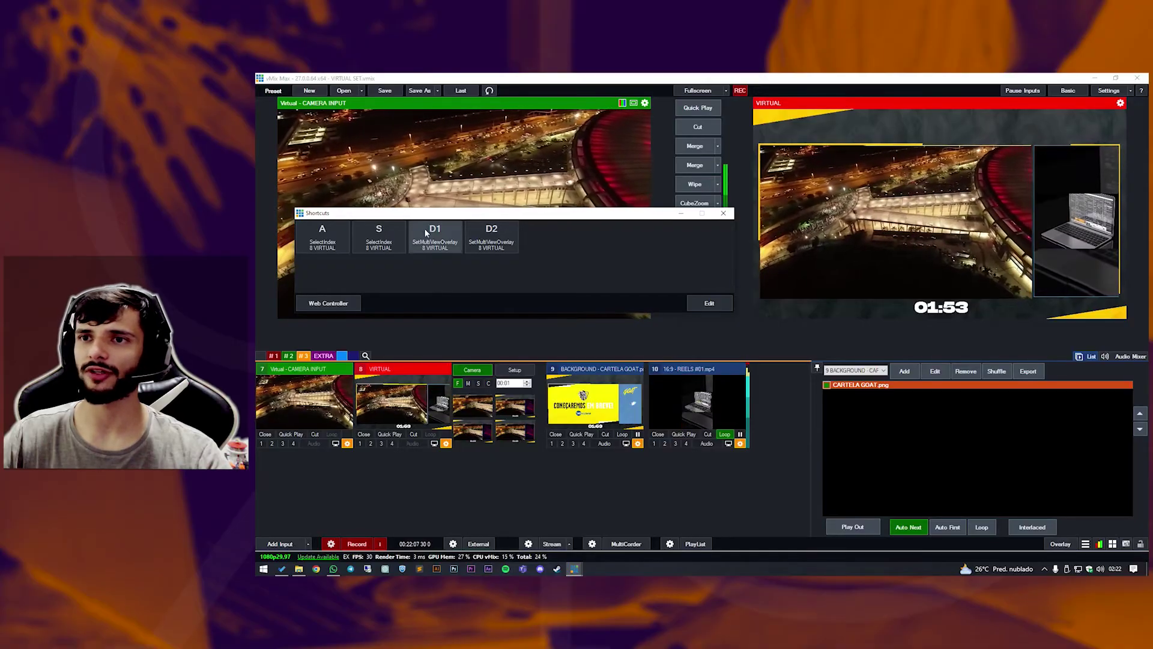
drag(421, 218, 412, 217)
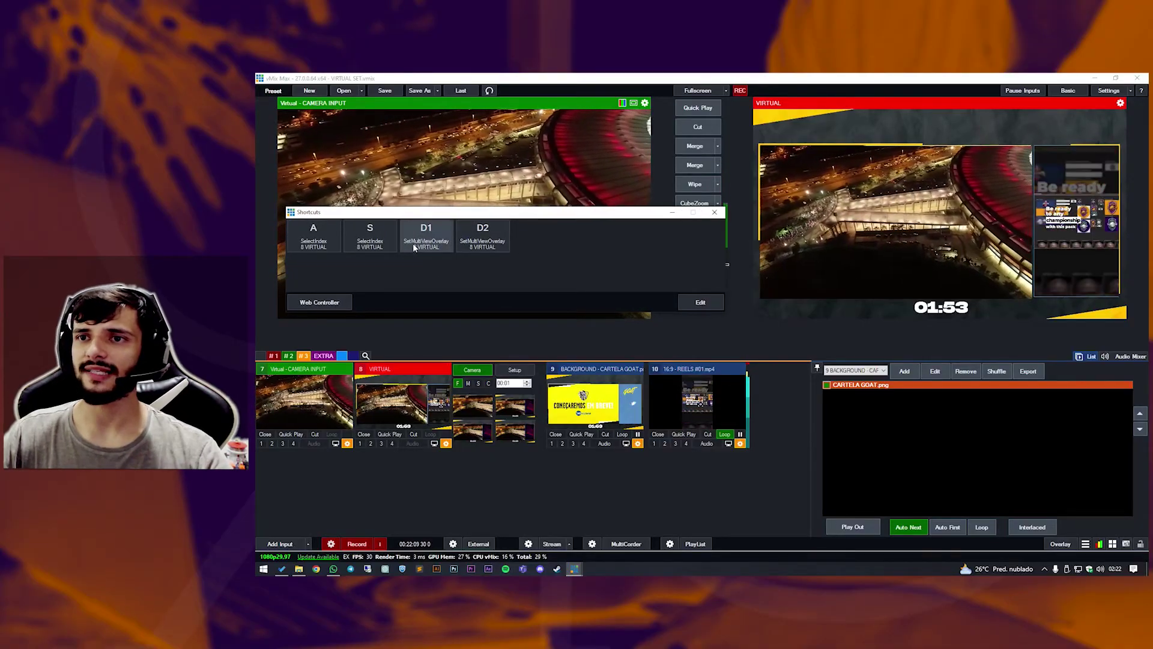
Open VIRTUAL's layer settings and examine which input feeds layer 2.
click(446, 443)
click(540, 277)
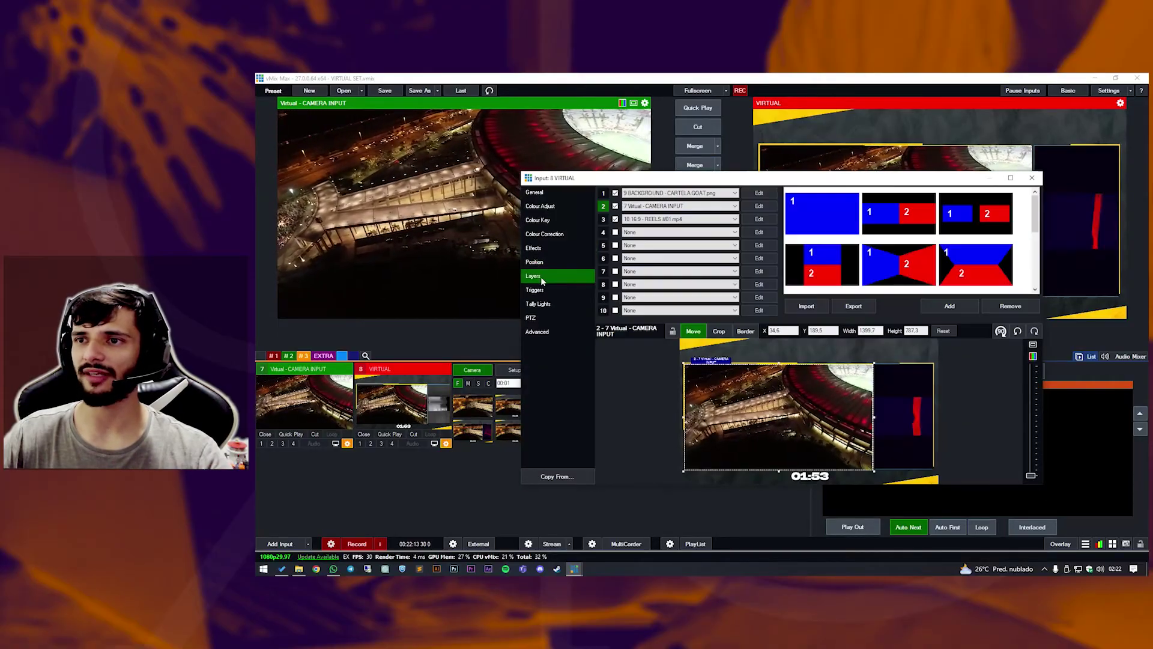
drag(573, 180, 552, 193)
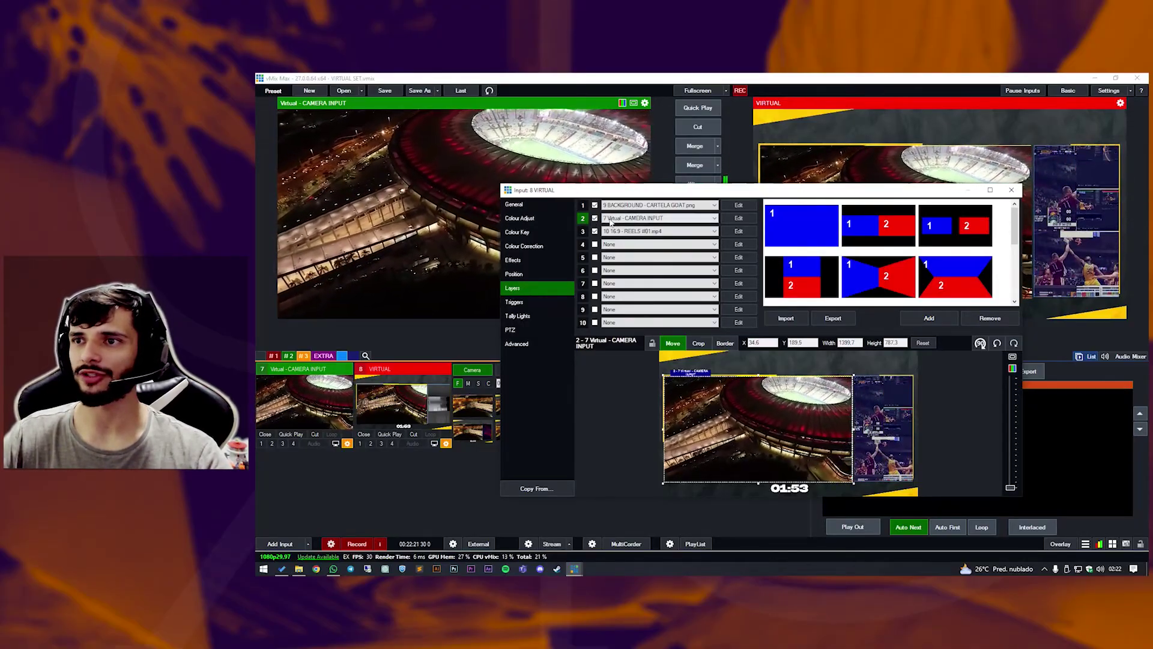
click(611, 220)
click(611, 221)
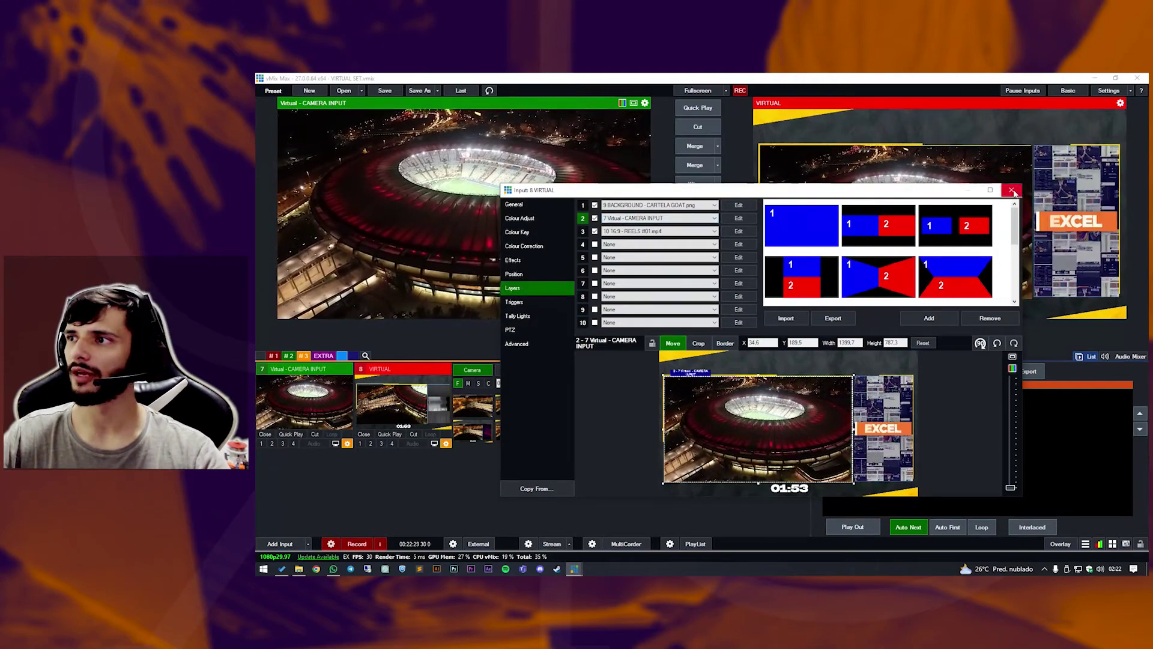
Switch VIRTUAL's layer 2 back to CORTE | EXTRA and check the source in its layer settings.
click(463, 388)
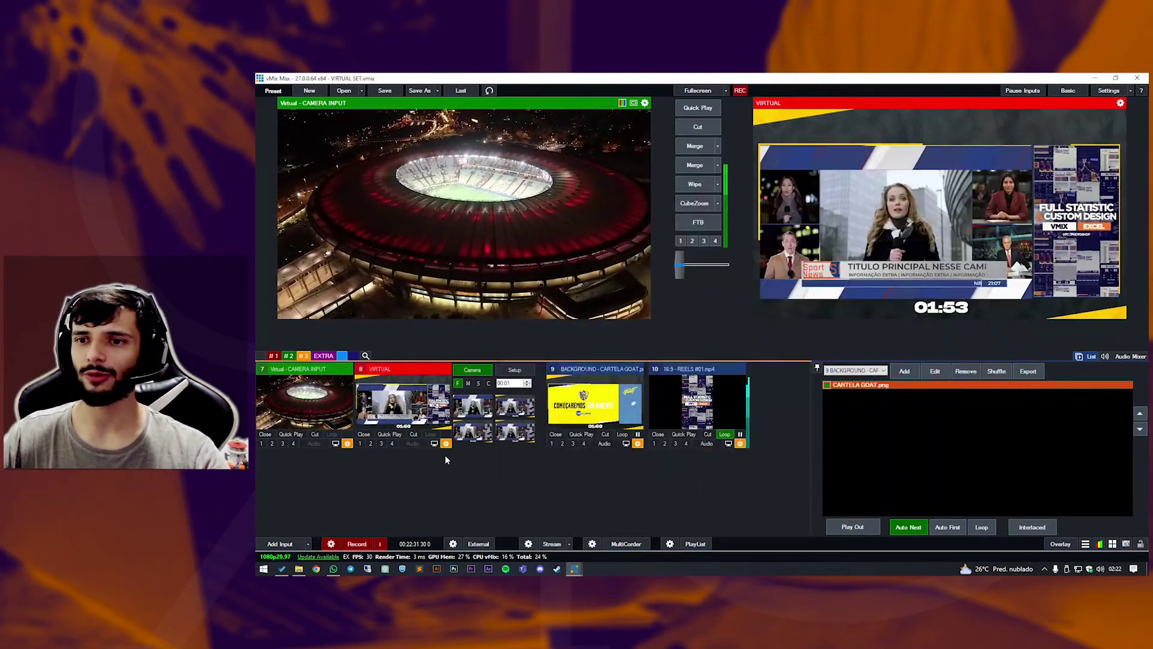
click(445, 444)
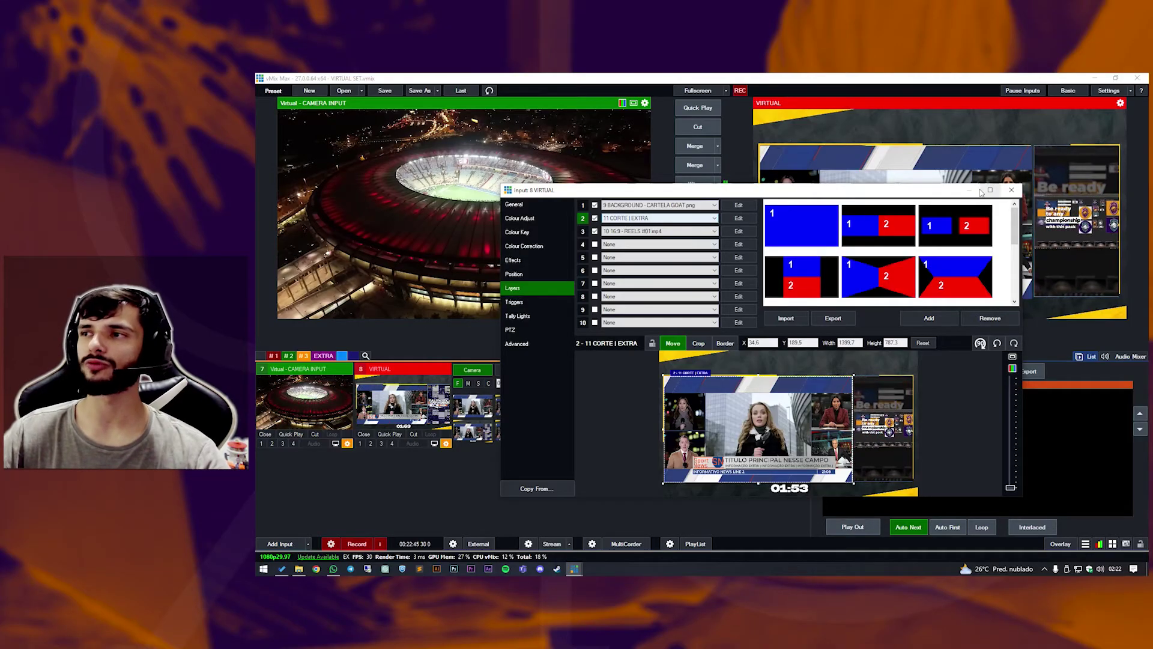
key(Escape)
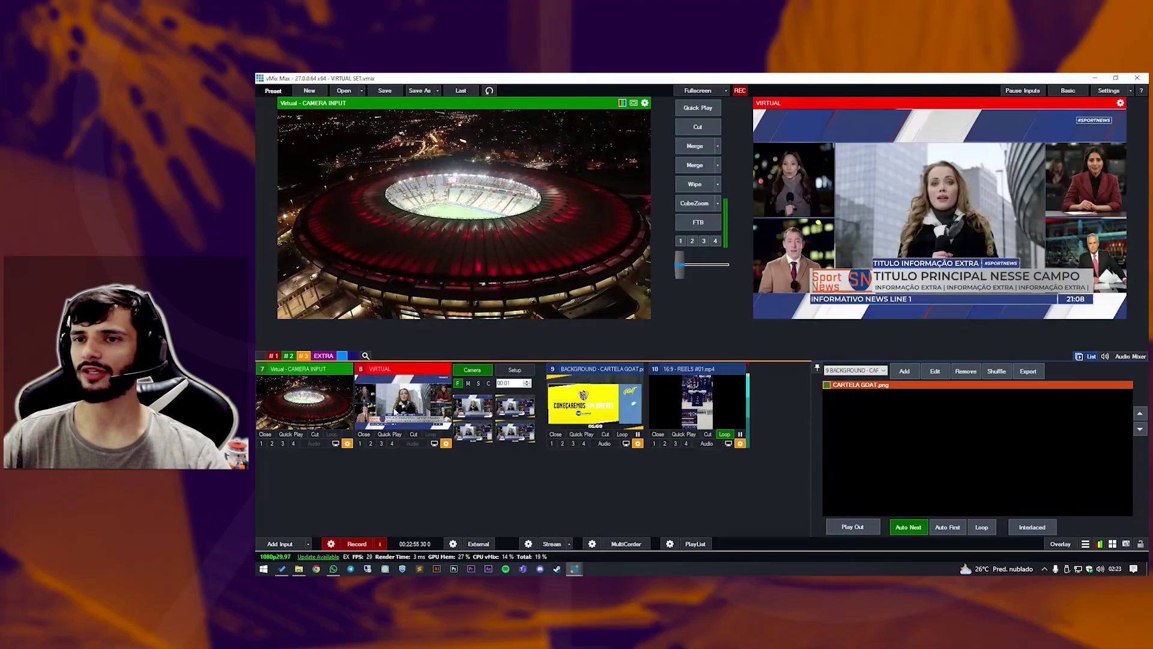
Revisit the CORTE | EXTRA mix and the input types available to add, then show VIRTUAL's layer setup options.
click(322, 357)
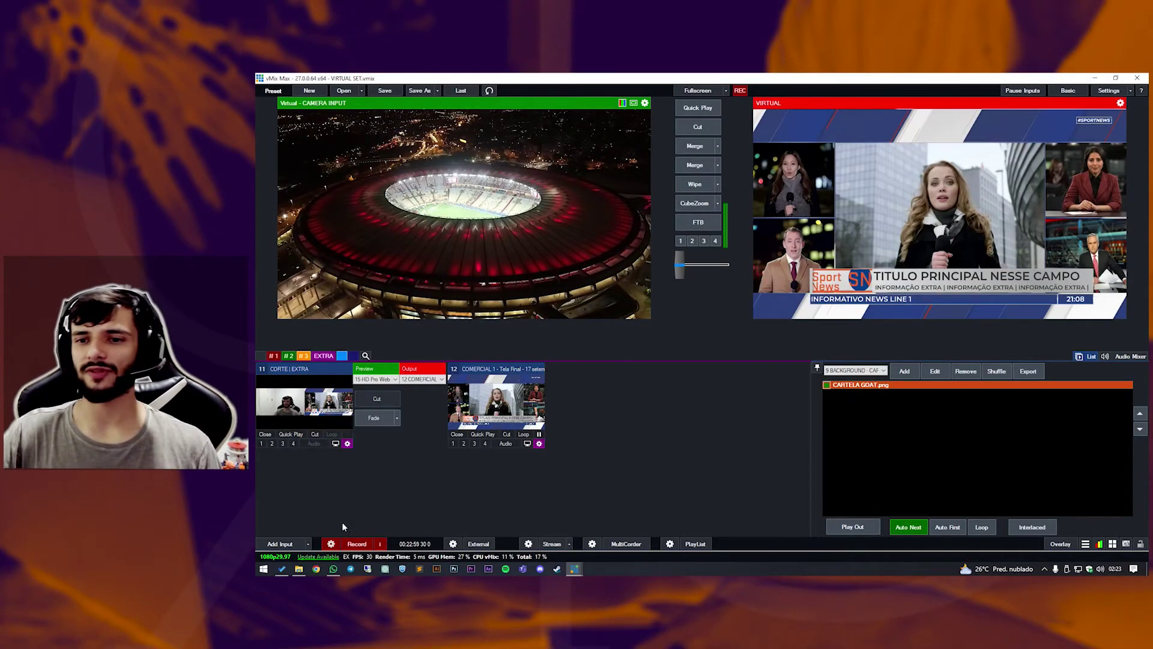
click(307, 543)
click(348, 411)
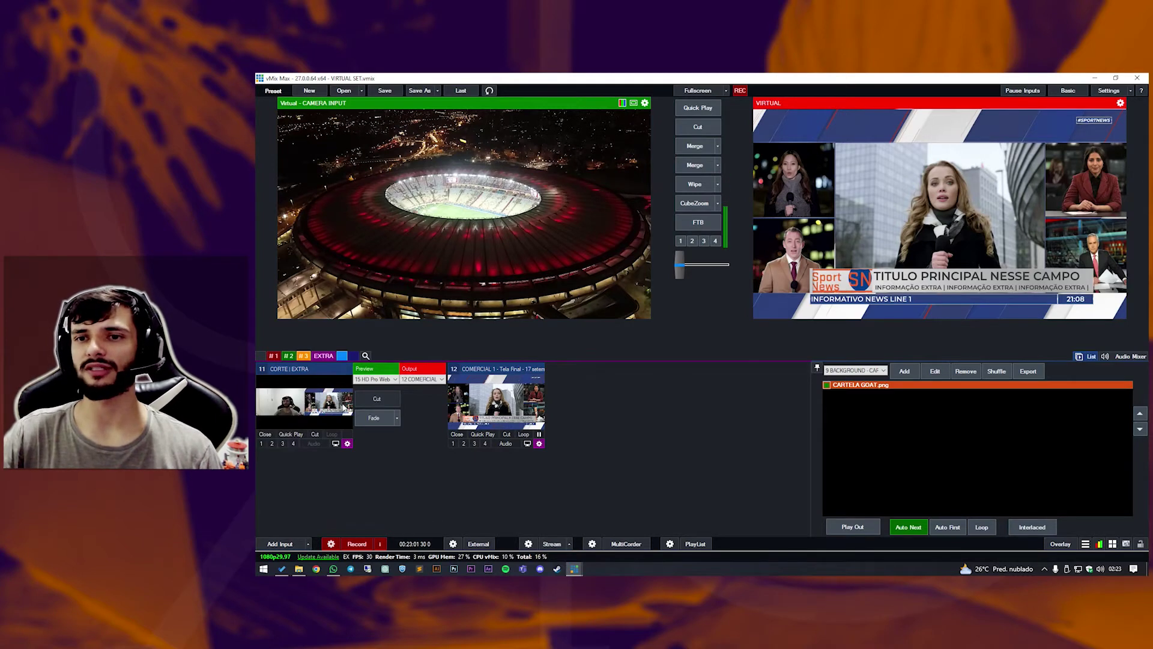
click(304, 356)
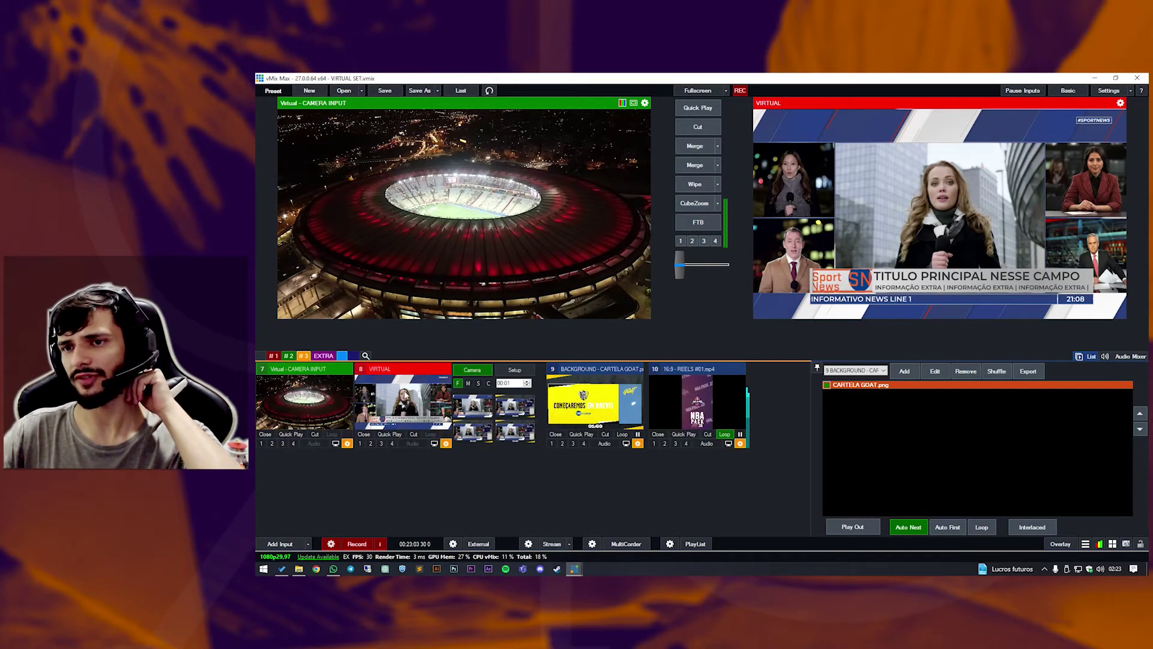
click(515, 373)
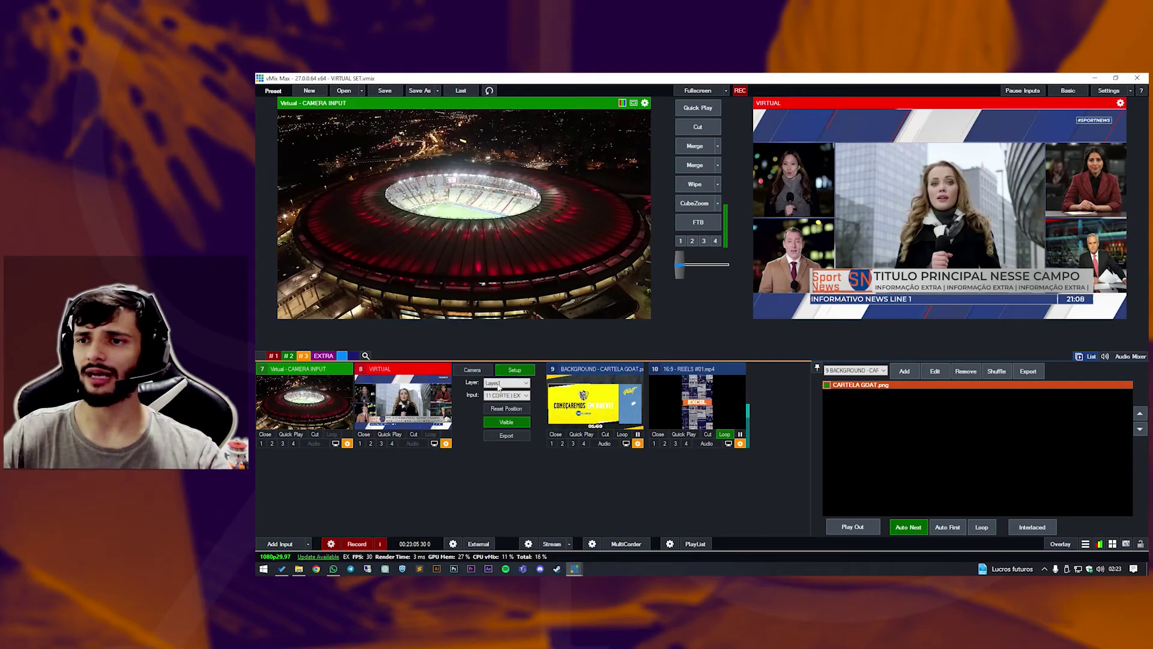
Open the shortcut settings and examine the layer and input value of the D1 SetMultiViewOverlay shortcut.
click(1112, 544)
click(700, 302)
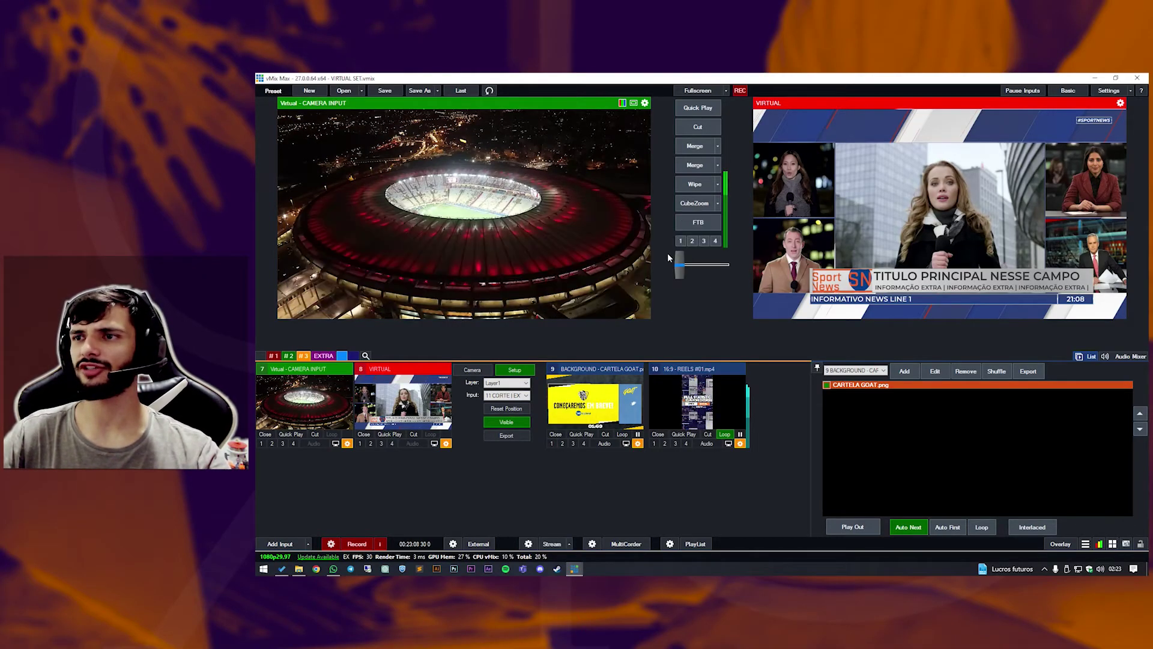
click(614, 252)
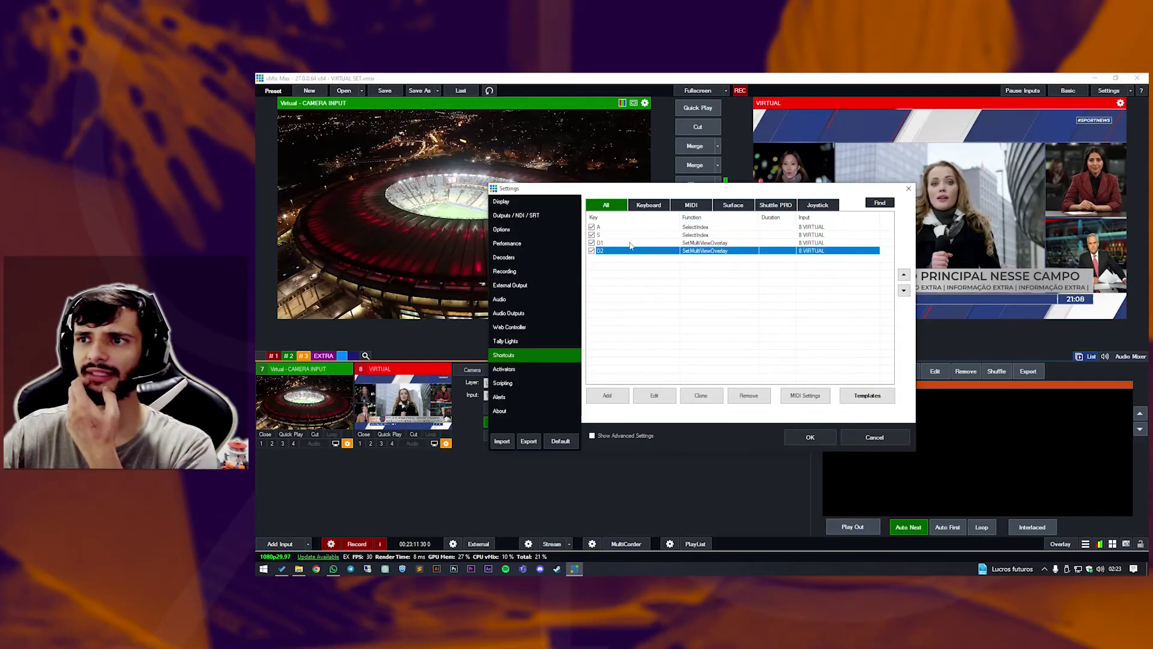
click(616, 245)
click(655, 395)
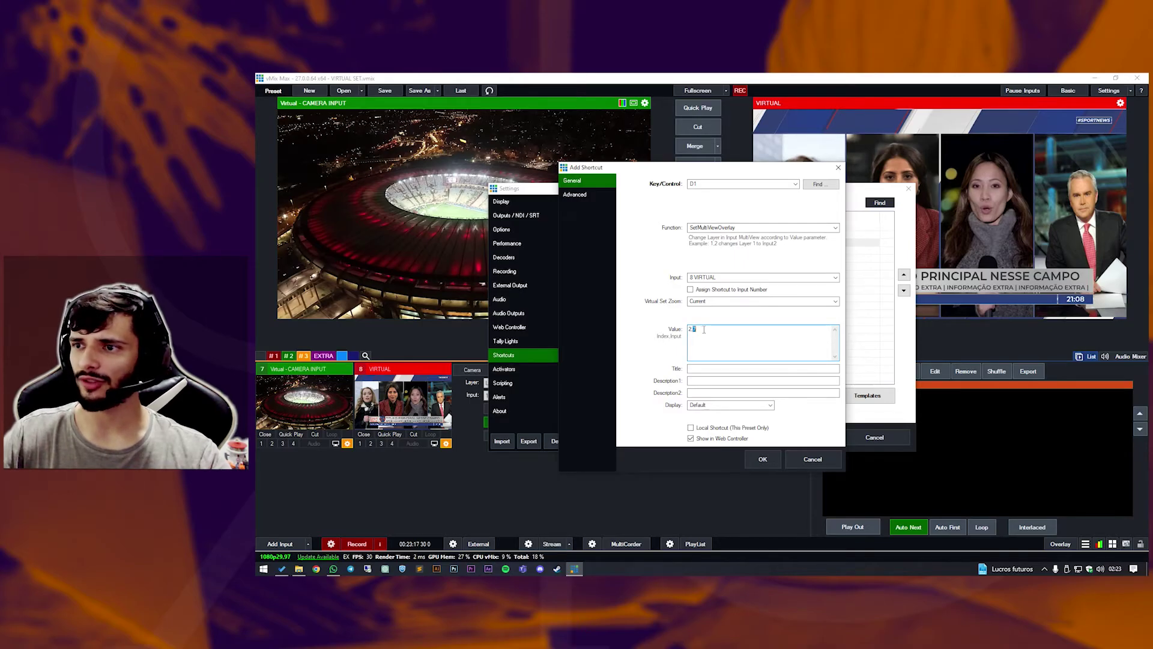
click(812, 459)
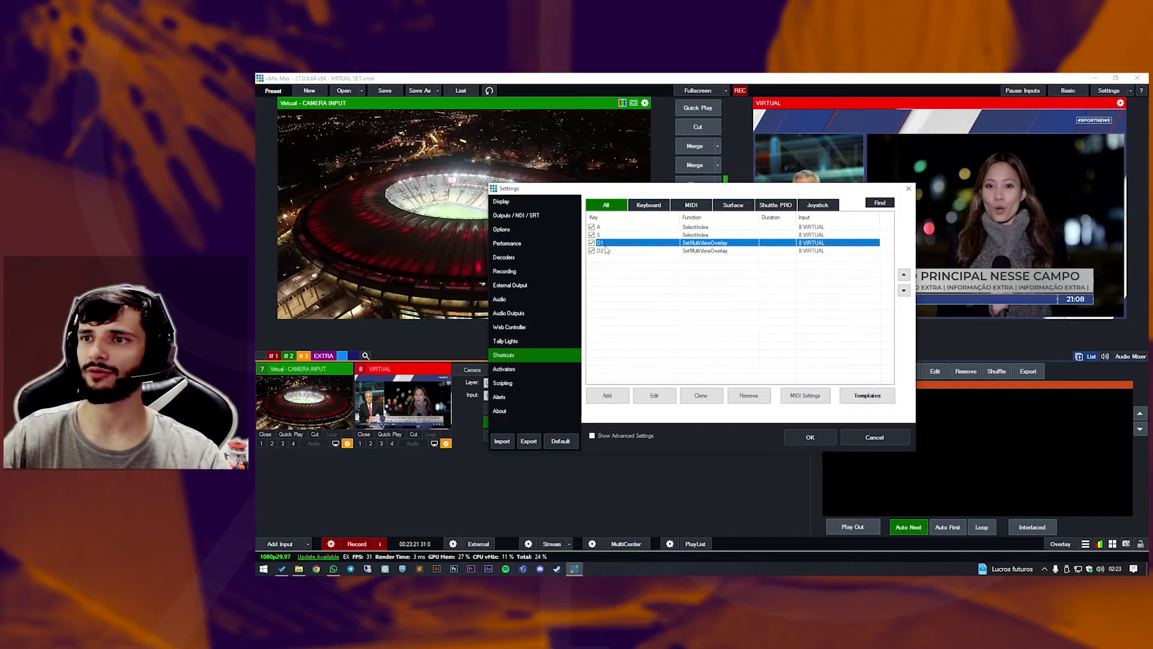
Examine the layer and input value of the D2 SetMultiViewOverlay shortcut, then close the settings.
click(606, 250)
click(655, 395)
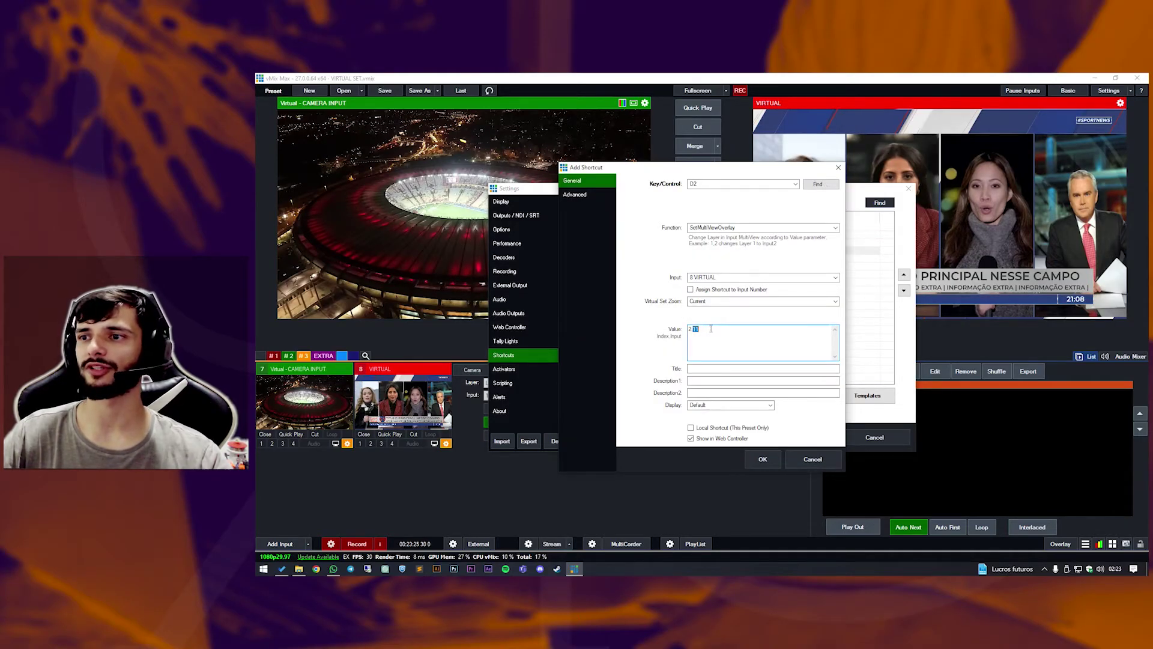
text(2)
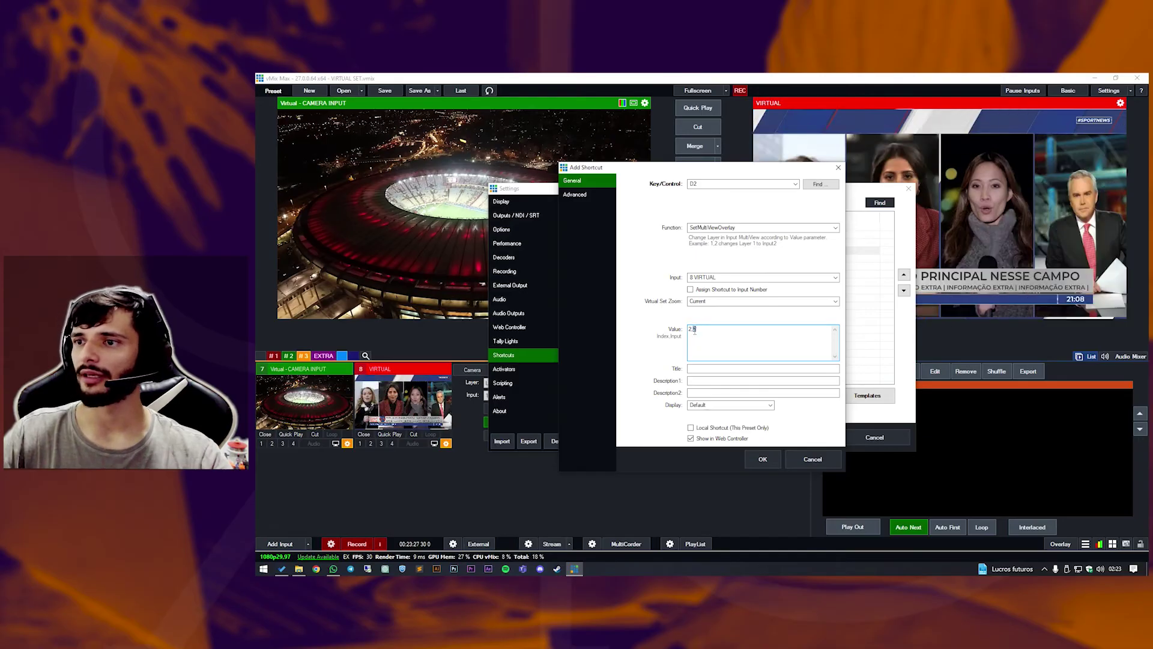
key(Return)
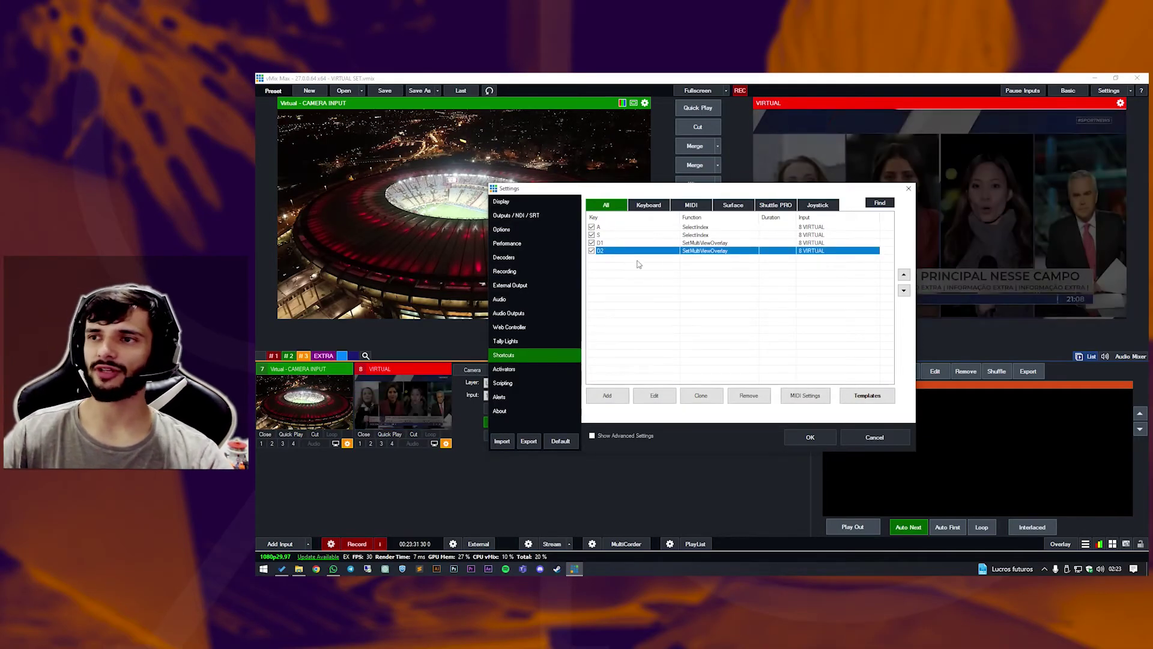
click(907, 190)
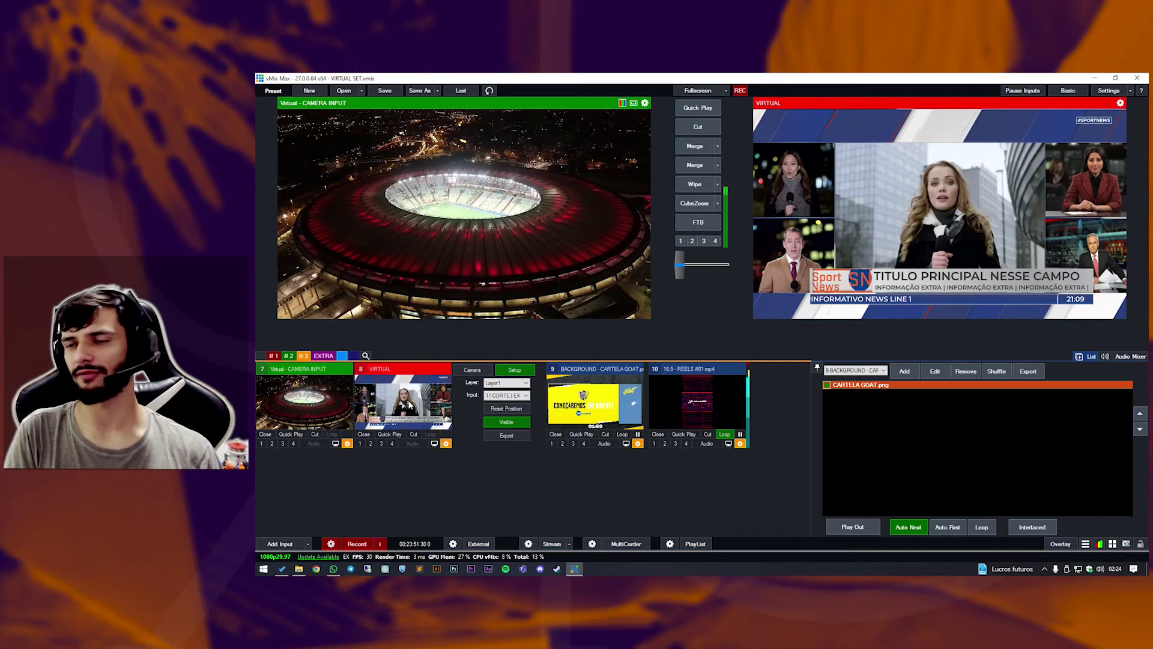
Look at the CORTE | EXTRA mix again, then examine the input and index value of the A SelectIndex shortcut.
click(323, 355)
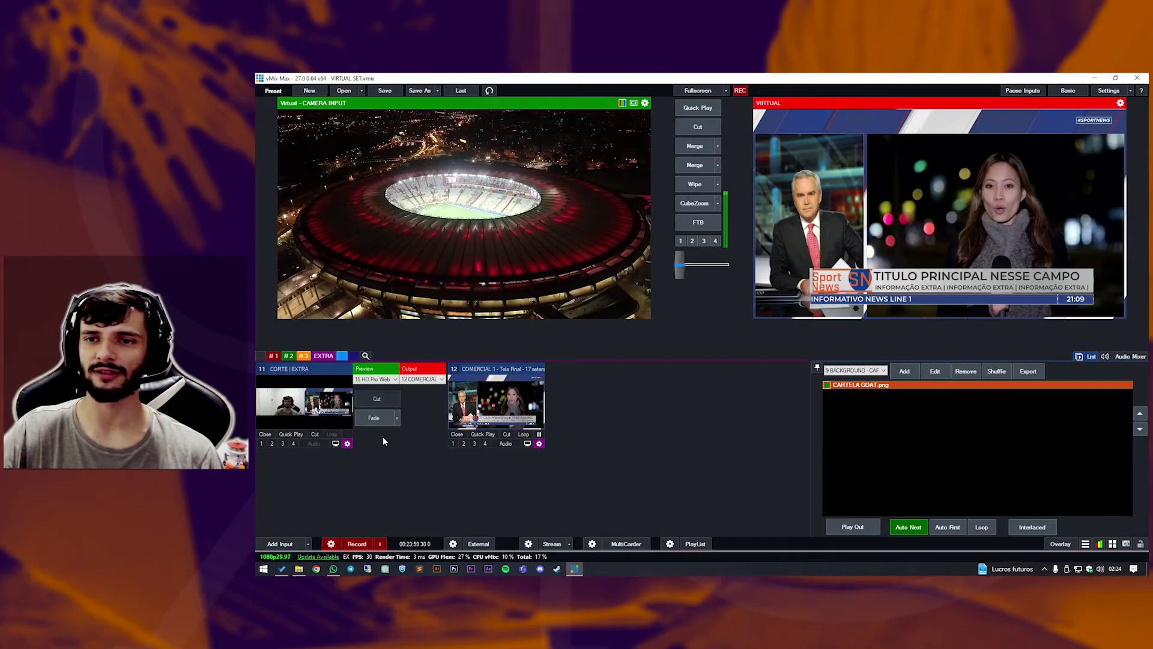
click(304, 357)
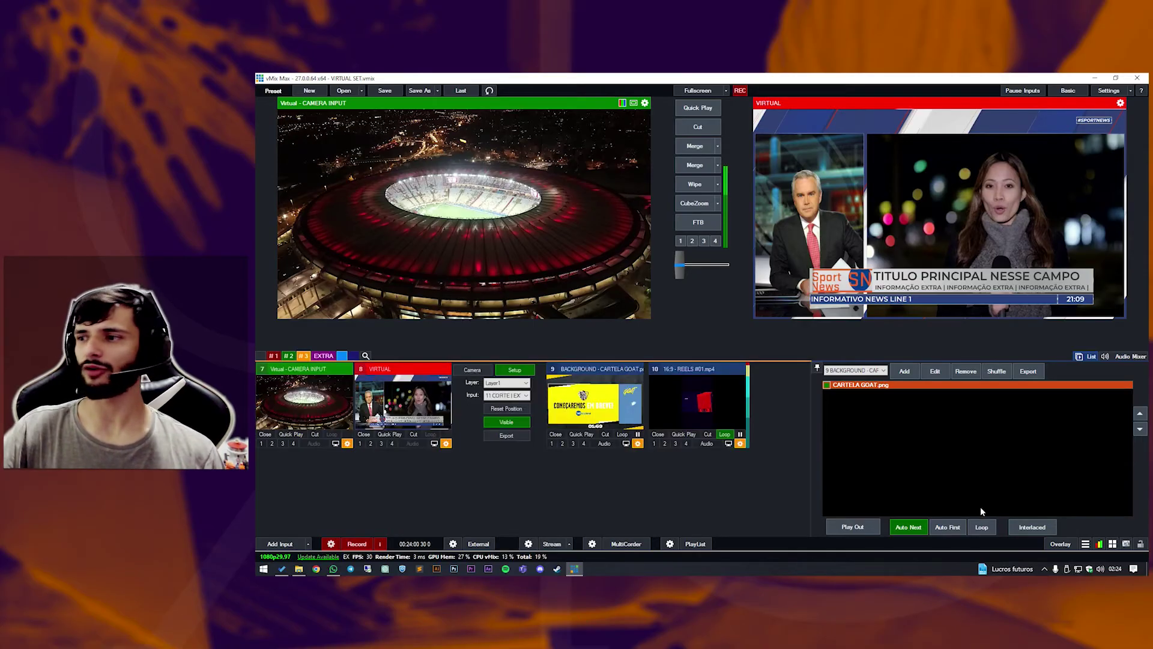
click(1113, 543)
click(690, 299)
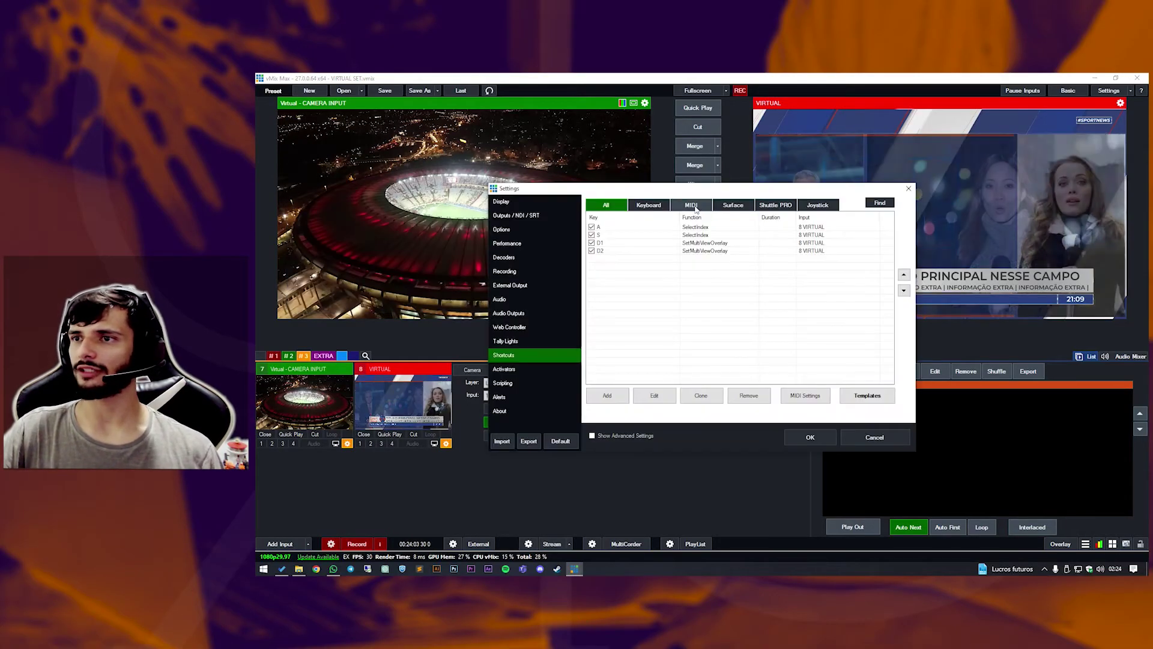
click(608, 229)
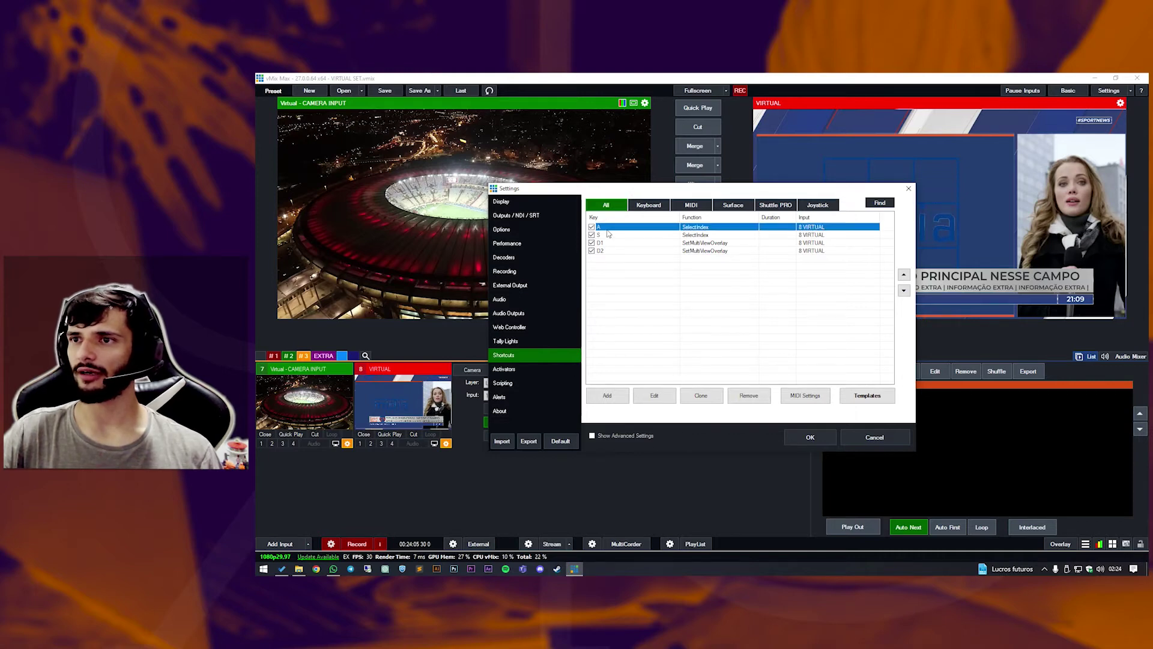
click(654, 396)
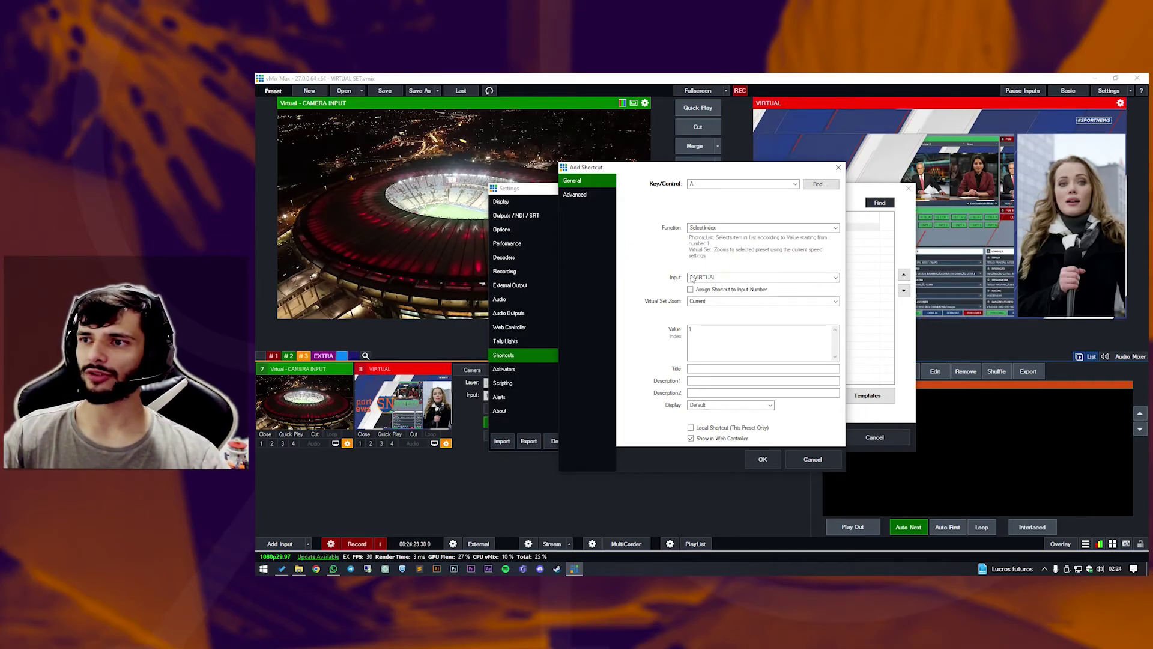
drag(699, 329, 676, 328)
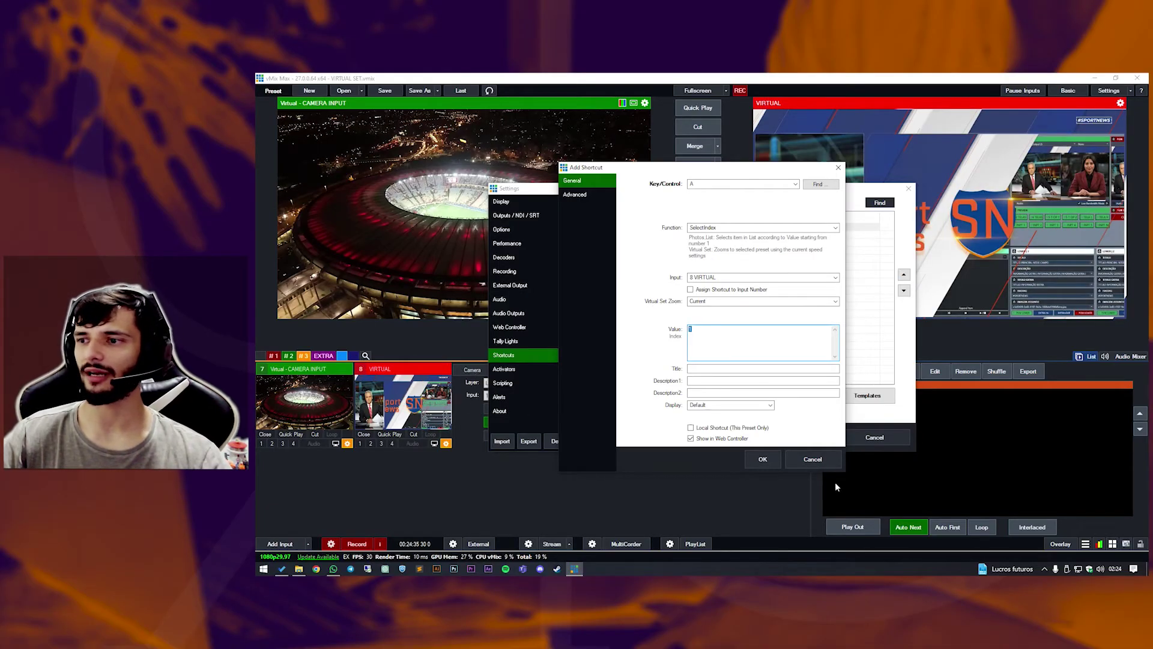
click(763, 458)
click(817, 436)
Show VIRTUAL's camera presets and move the camera to the layout preset at fast speed.
click(478, 371)
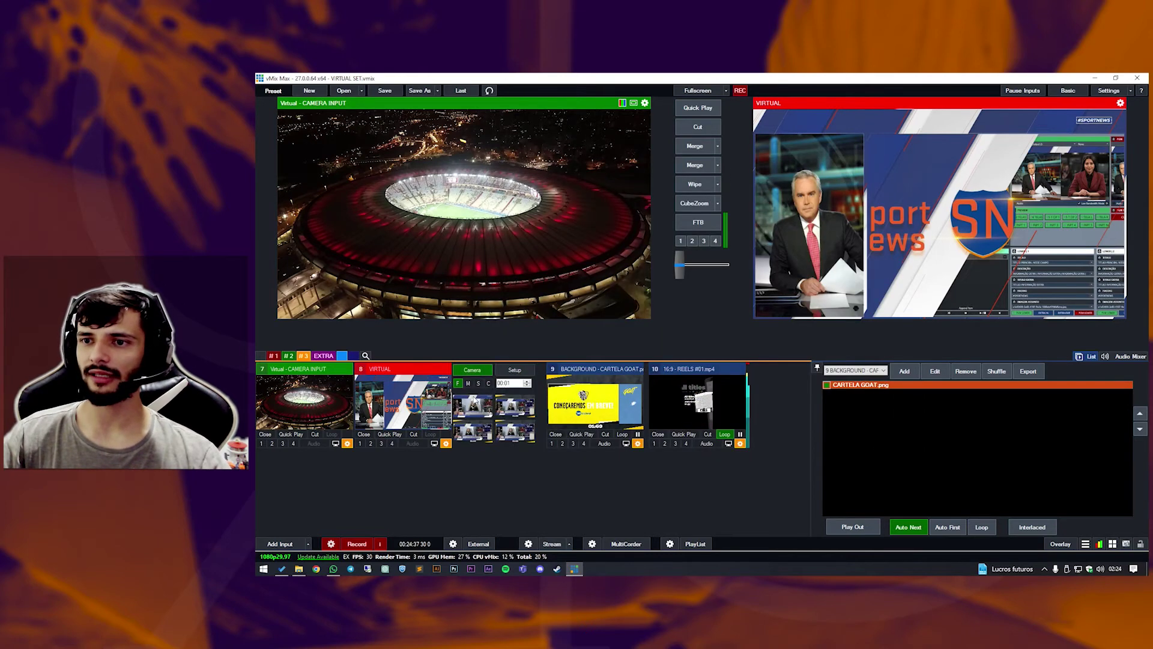
click(488, 383)
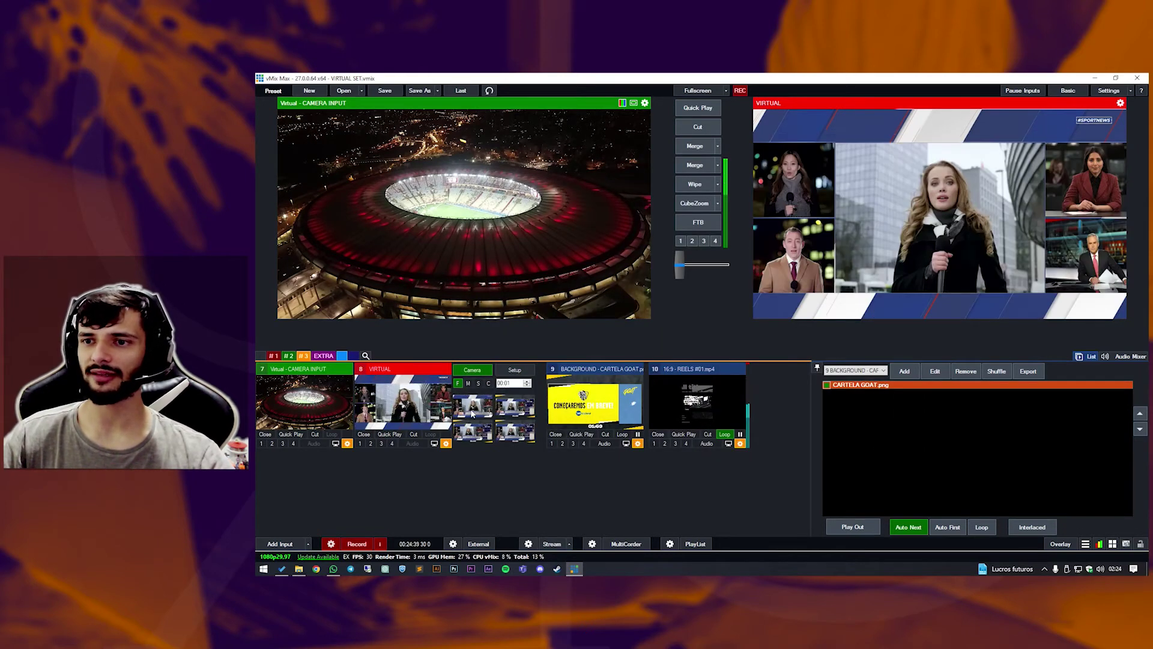
click(522, 409)
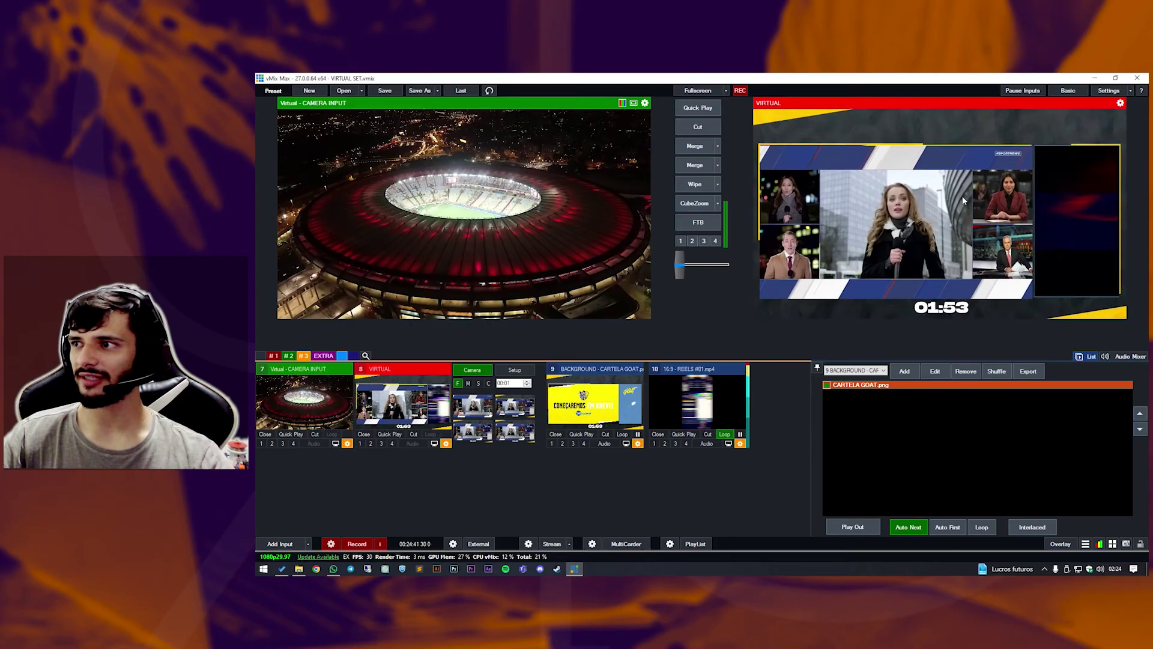
Return VIRTUAL to the full-frame preset at slow speed, then set its camera movement to cut.
click(478, 383)
click(474, 411)
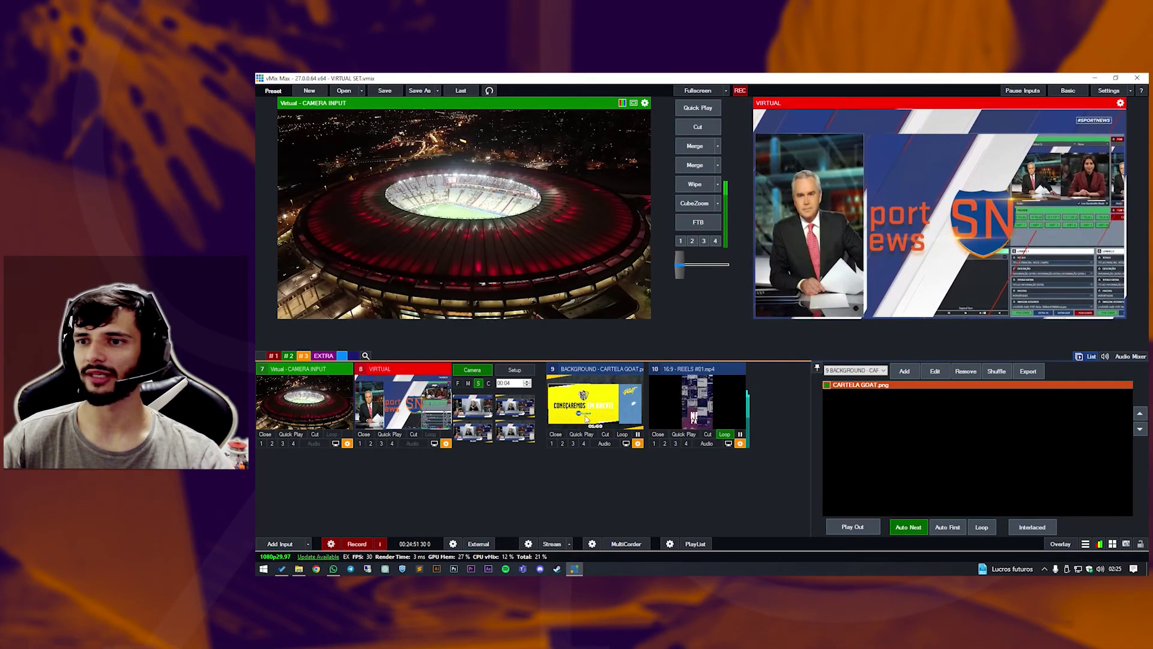
click(489, 383)
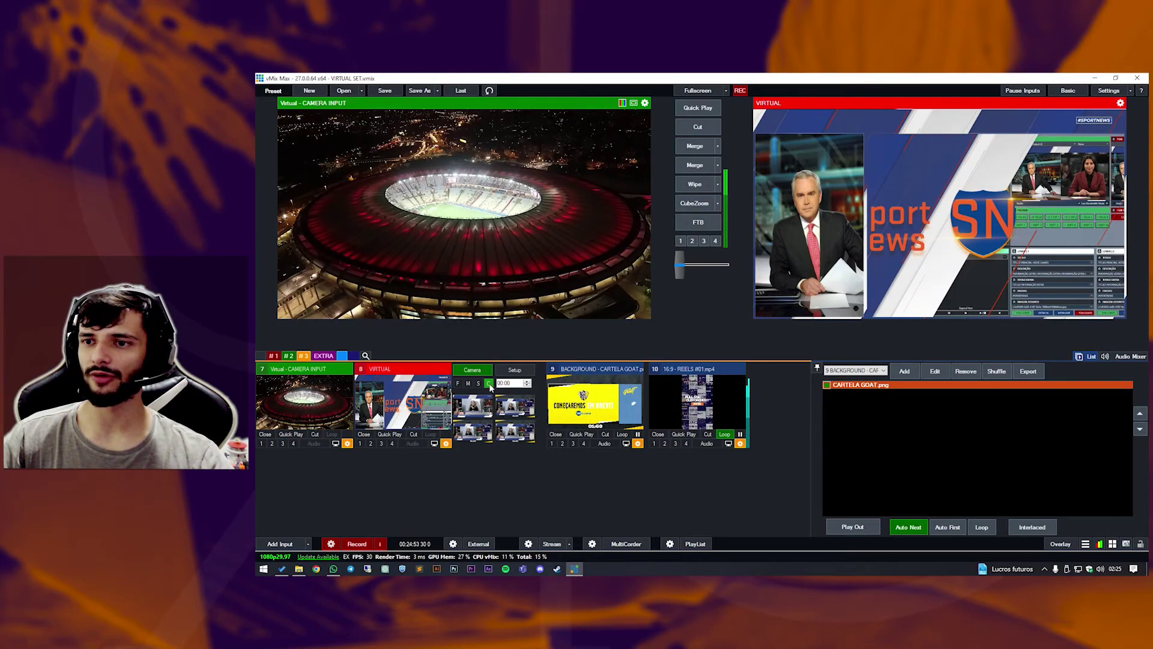
Set VIRTUAL's custom camera movement time to 00:10, trying timed moves between the full-frame and layout presets.
click(527, 385)
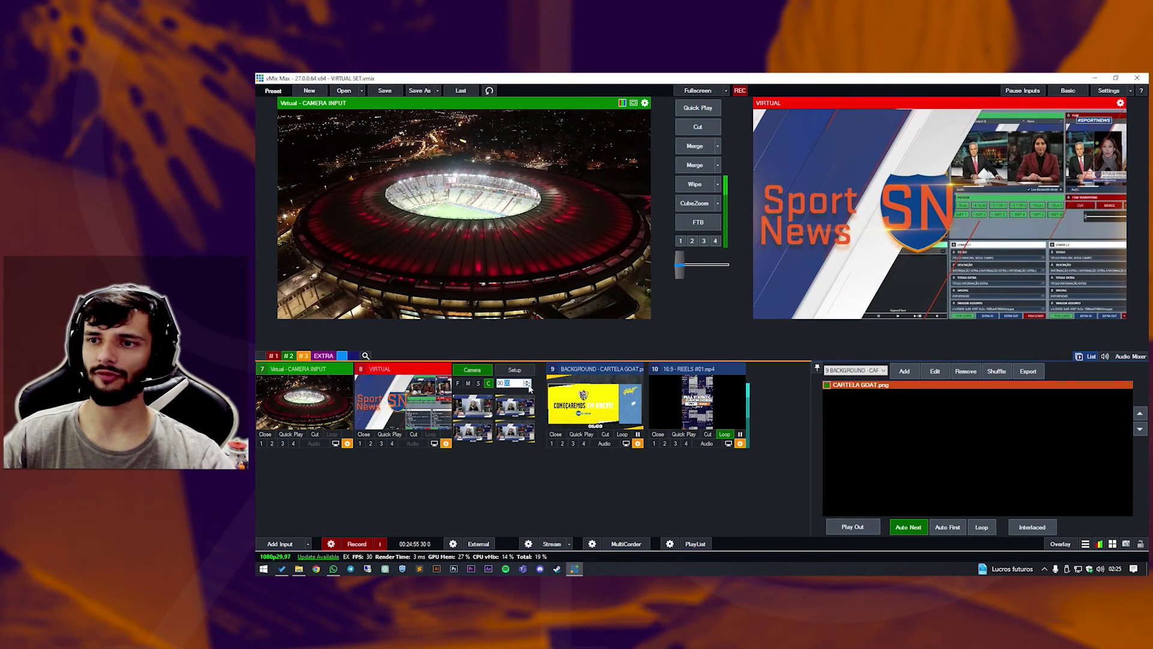
click(473, 407)
click(458, 384)
click(515, 408)
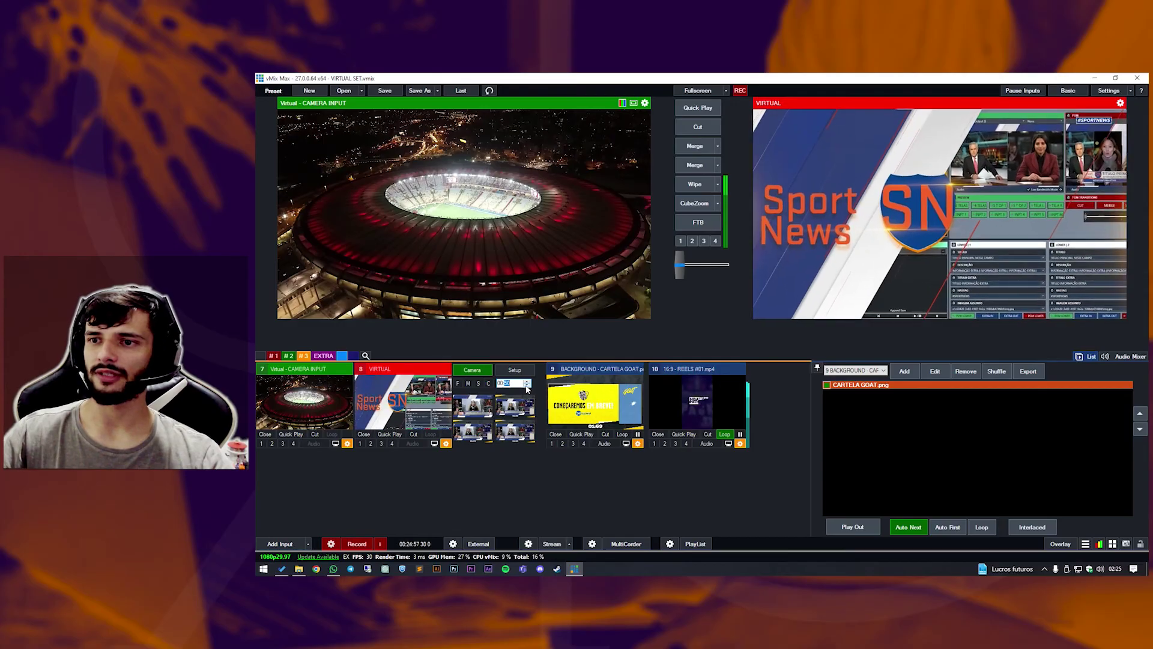
click(515, 412)
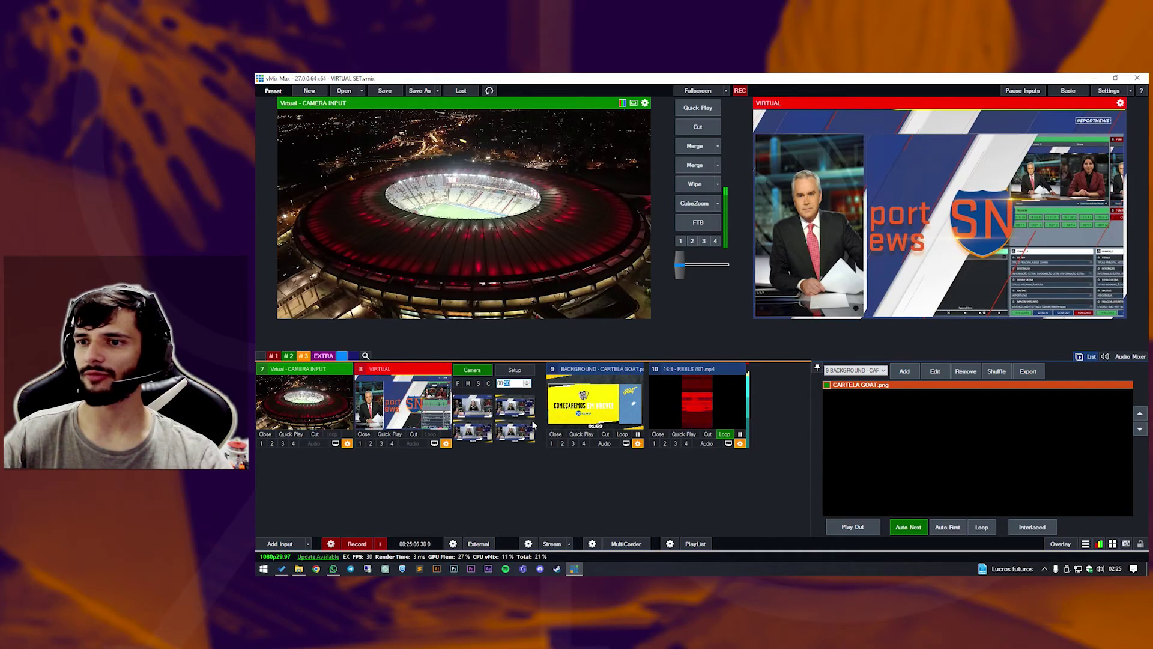
click(525, 386)
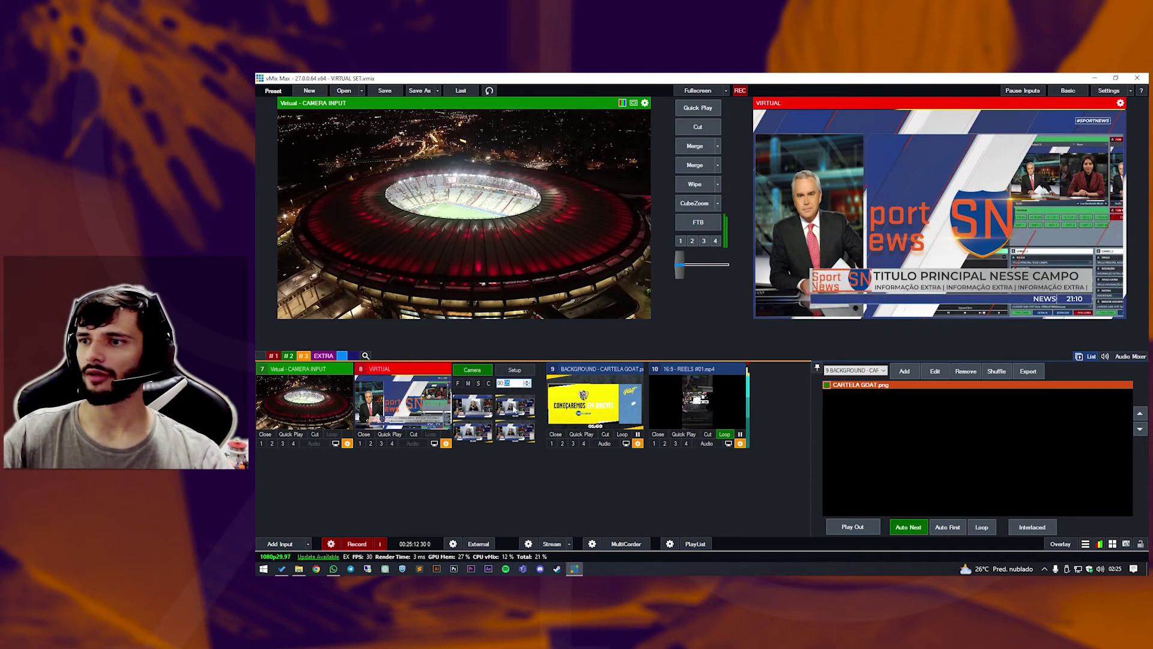
click(466, 411)
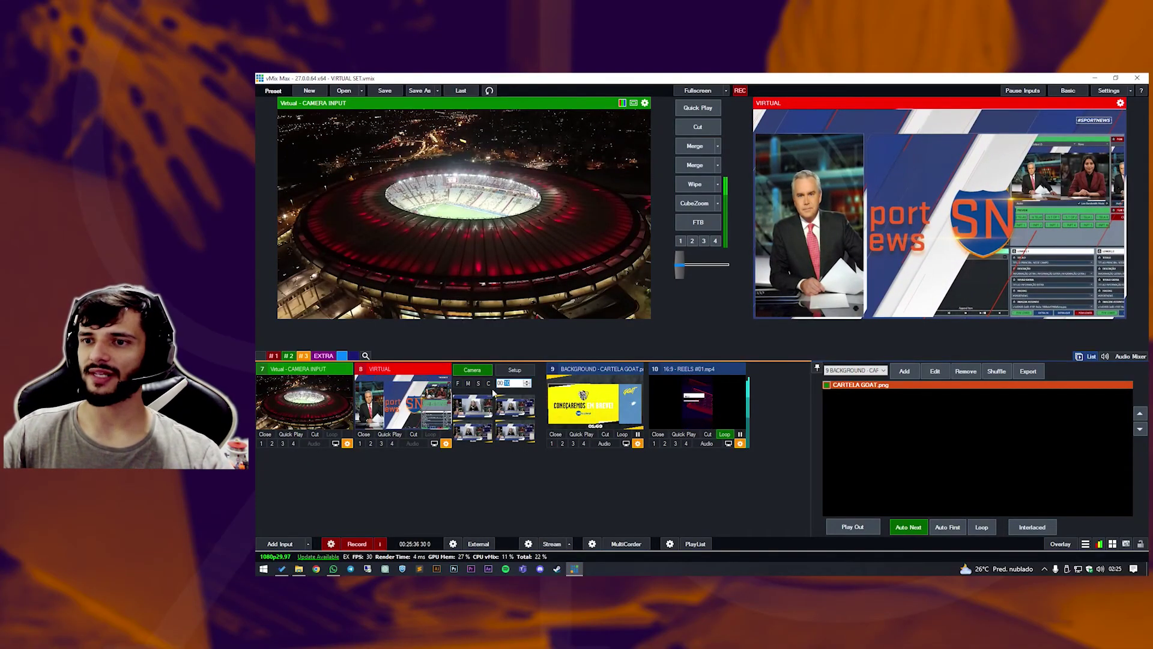
Open the A SelectIndex shortcut for editing and examine its Virtual Set Zoom setting.
click(1113, 544)
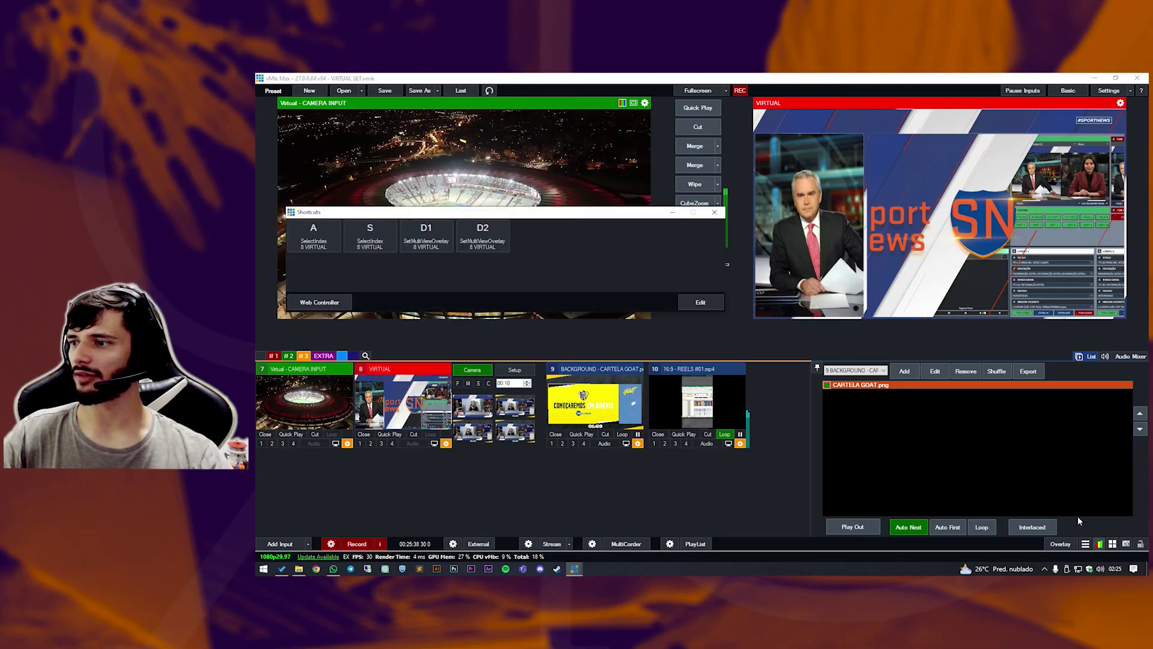
click(699, 302)
click(635, 232)
click(654, 395)
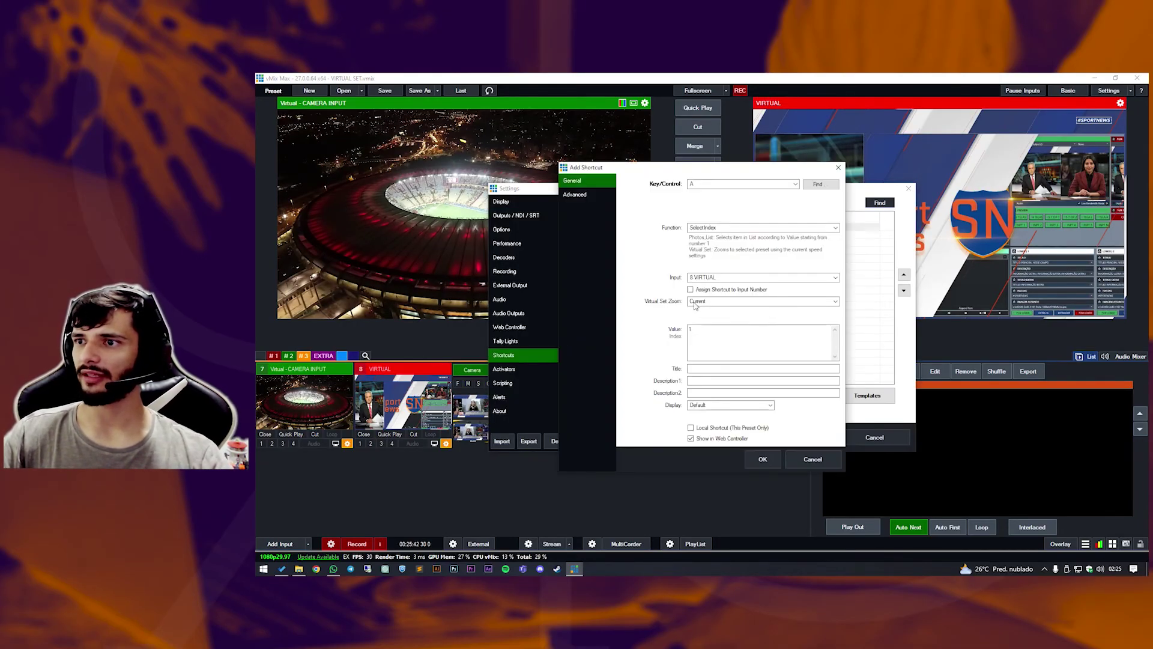
click(712, 302)
click(711, 309)
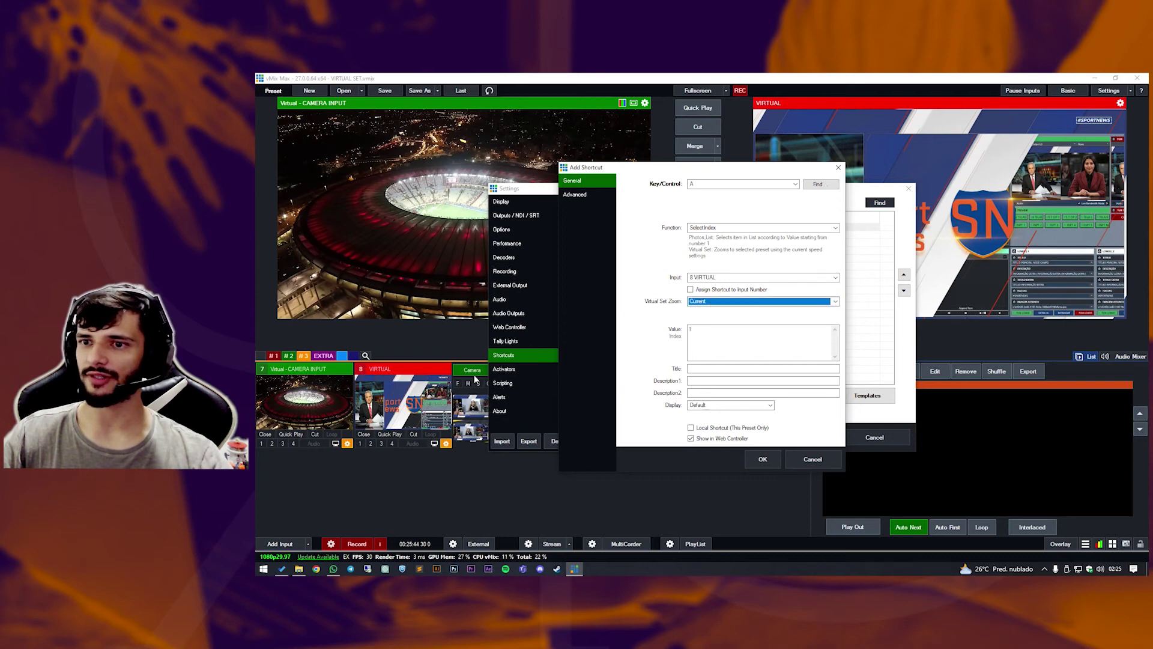
Try the Current, Custom and Close Up options as the A shortcut's Virtual Set Zoom, and discard the changes.
click(724, 303)
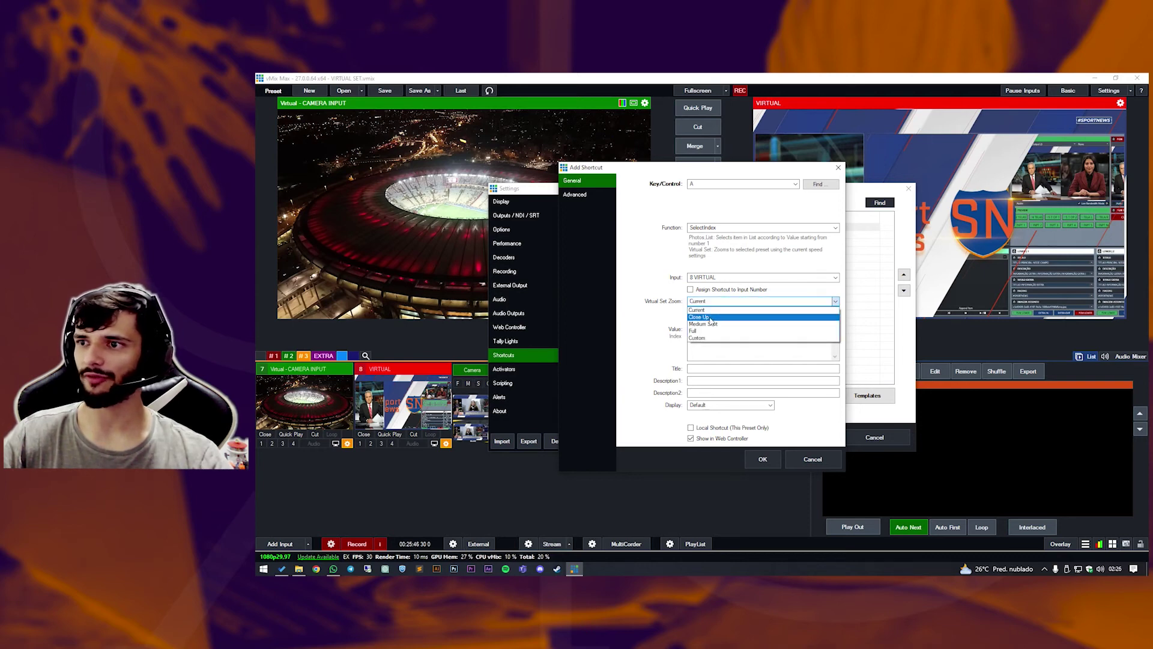
click(700, 309)
click(703, 330)
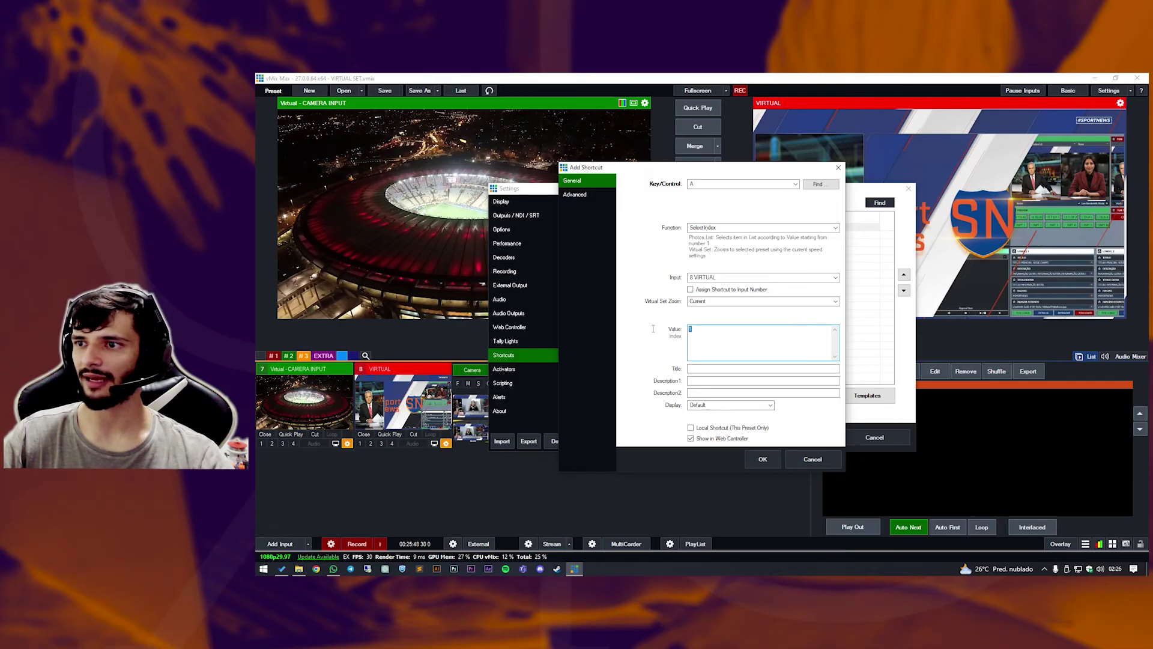
click(702, 303)
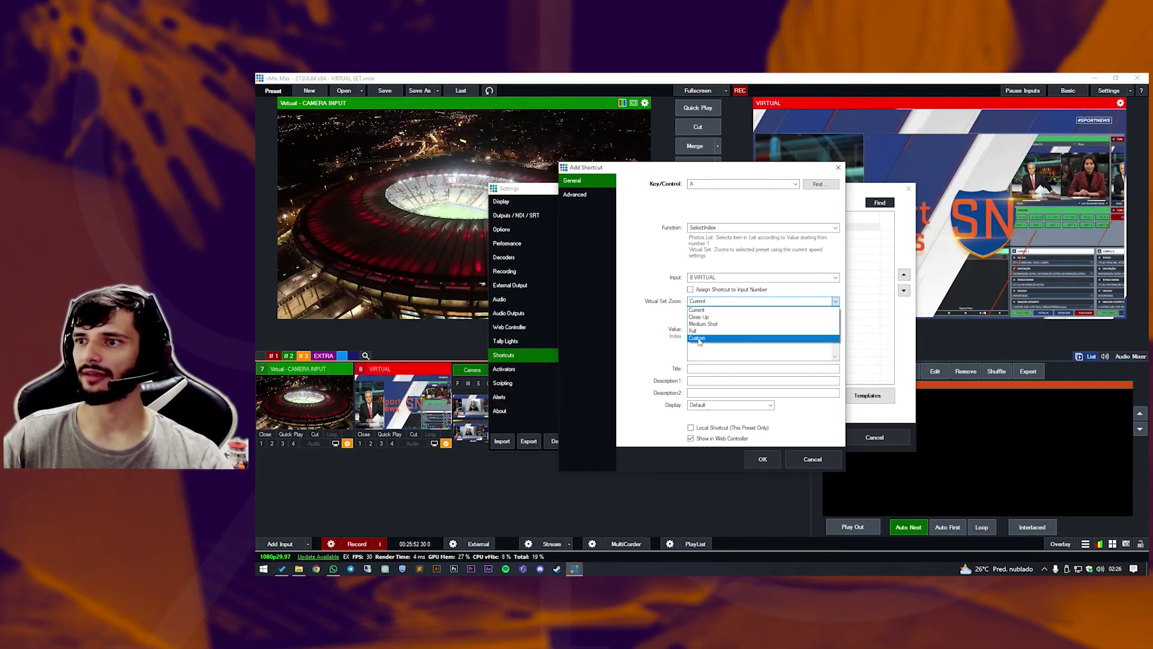
click(700, 334)
click(702, 302)
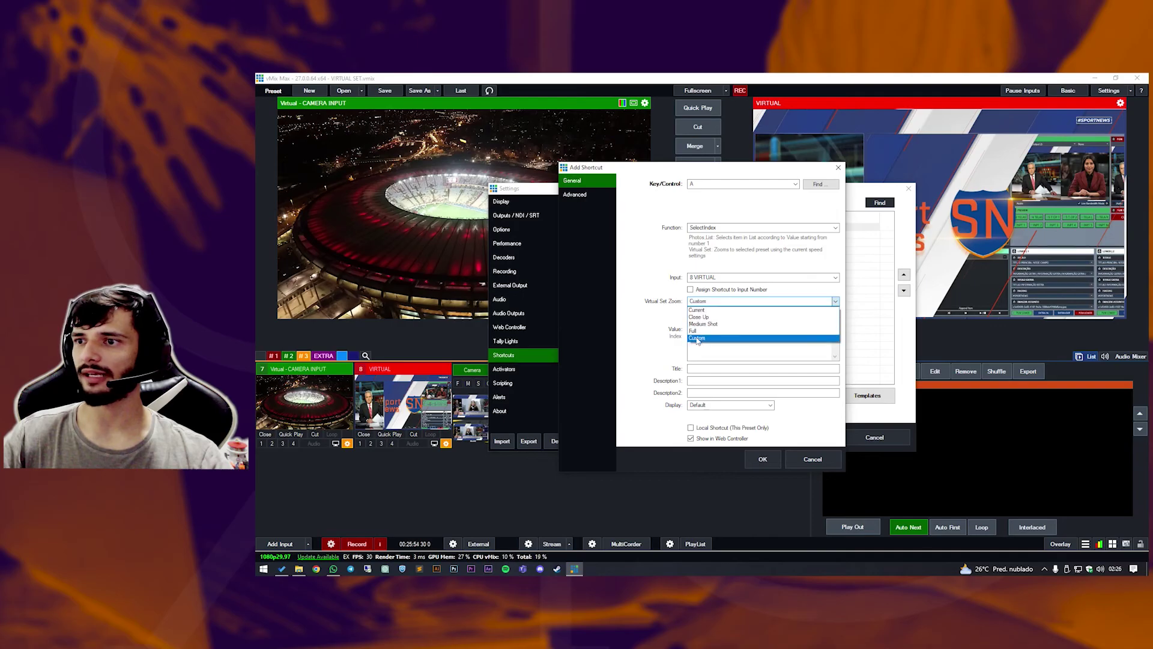
click(699, 317)
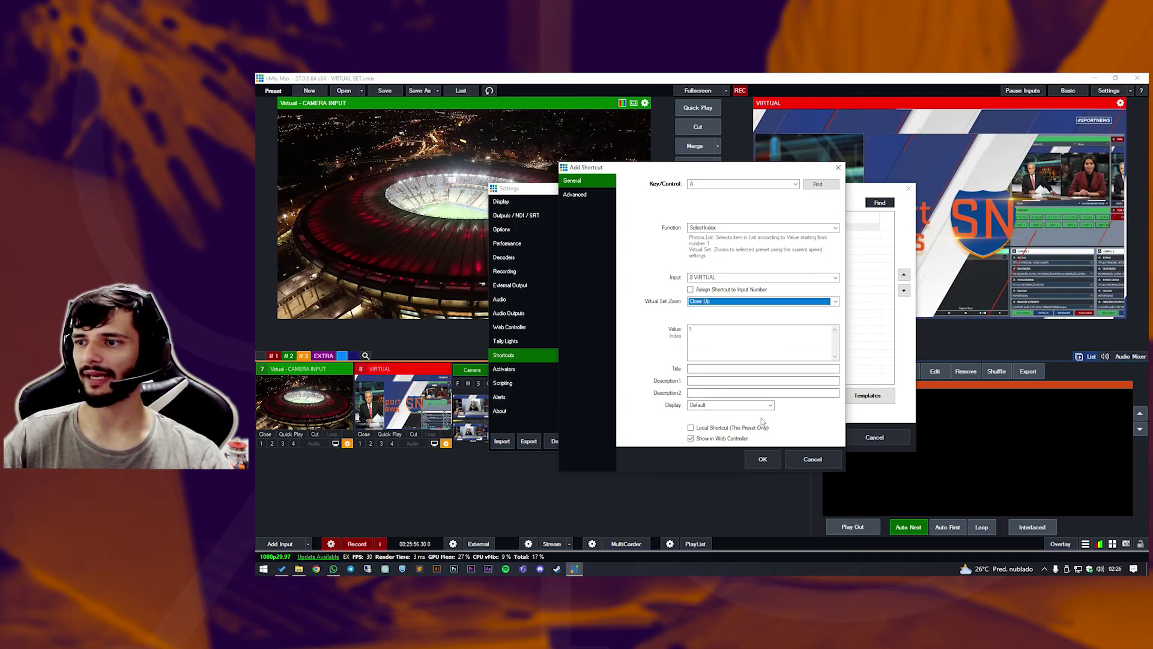
click(822, 457)
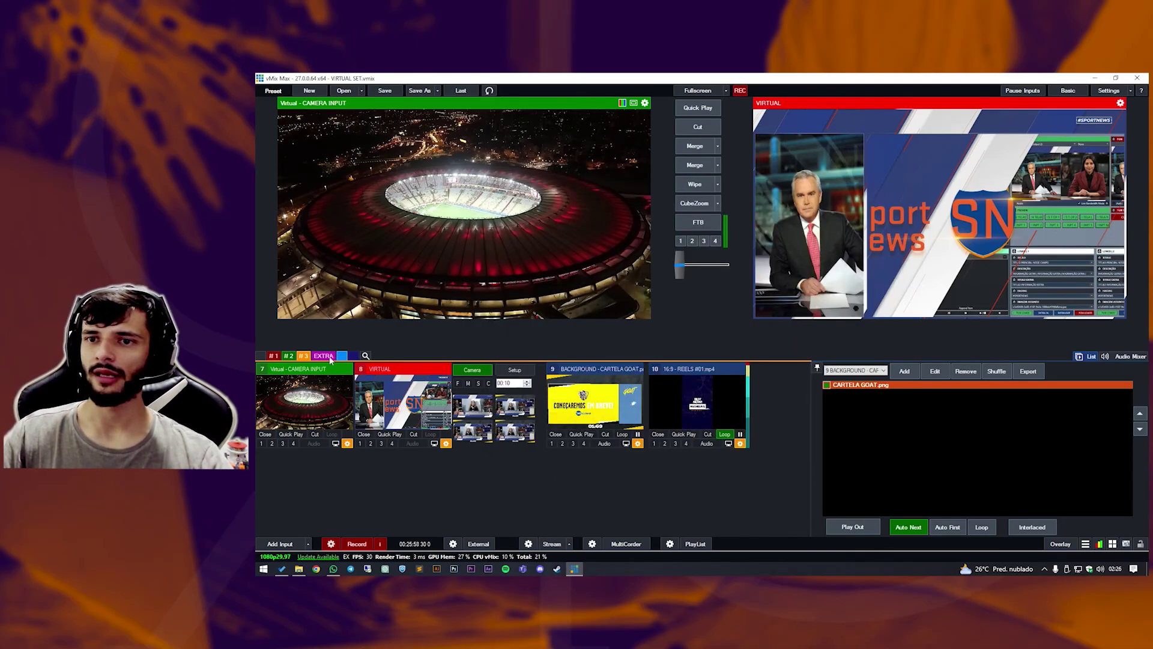
Show the EXTRA inputs with the CORTE | EXTRA mix.
scroll(395, 420, down, 2)
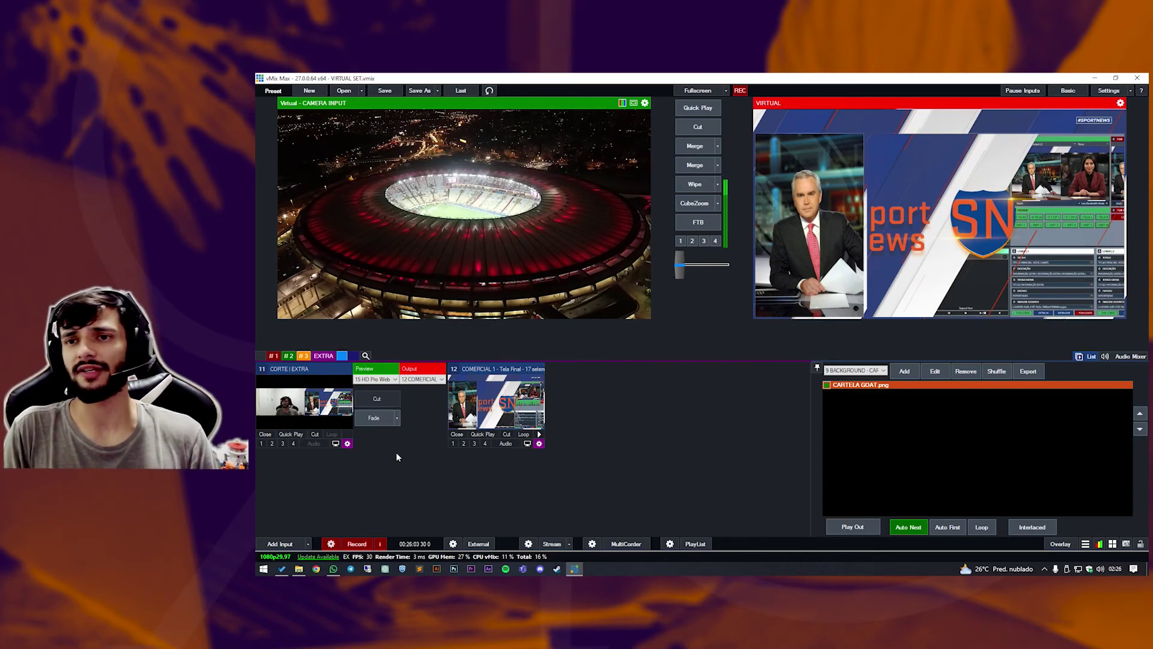